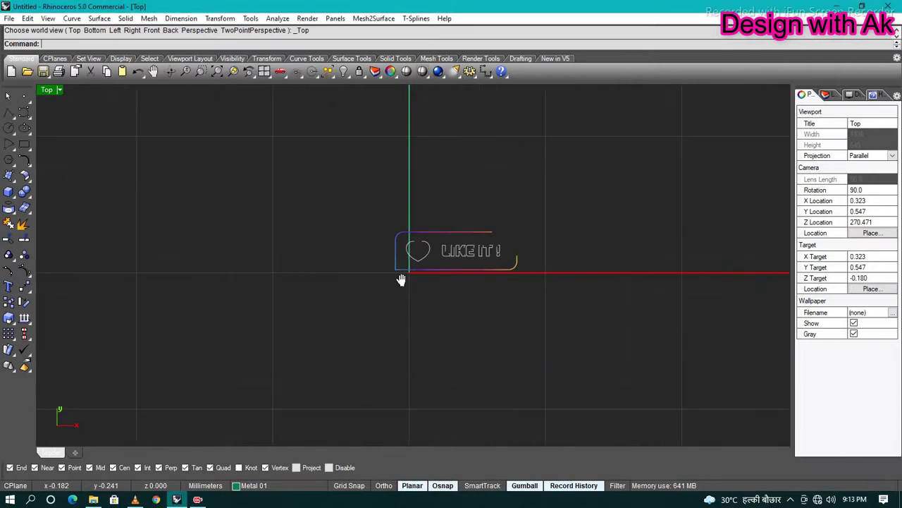
# Import the hrt 5.5mm heart stone file into the scene.
pyautogui.write('Im')
pyautogui.press('Return')
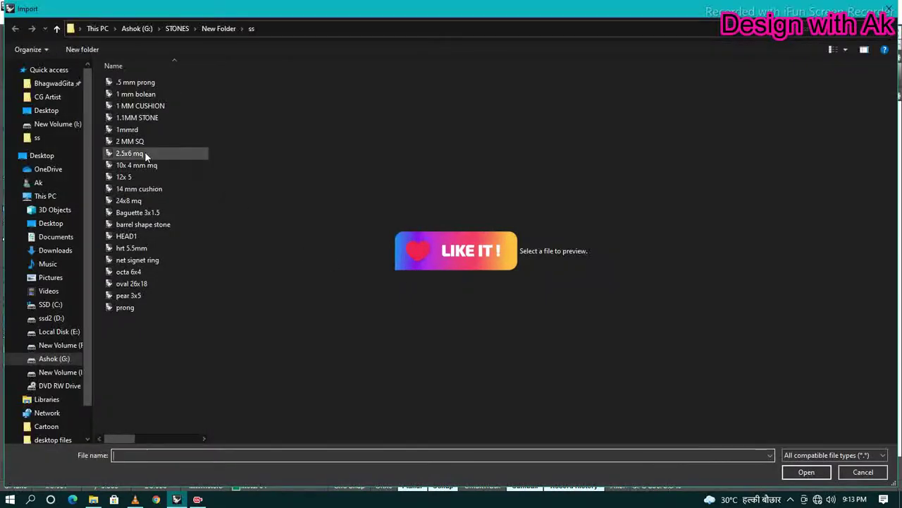
pyautogui.click(131, 247)
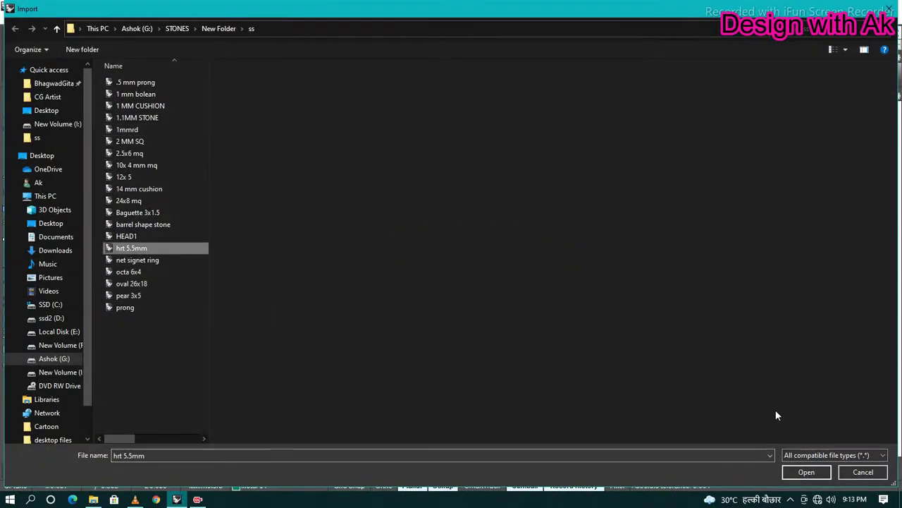
pyautogui.press('Return')
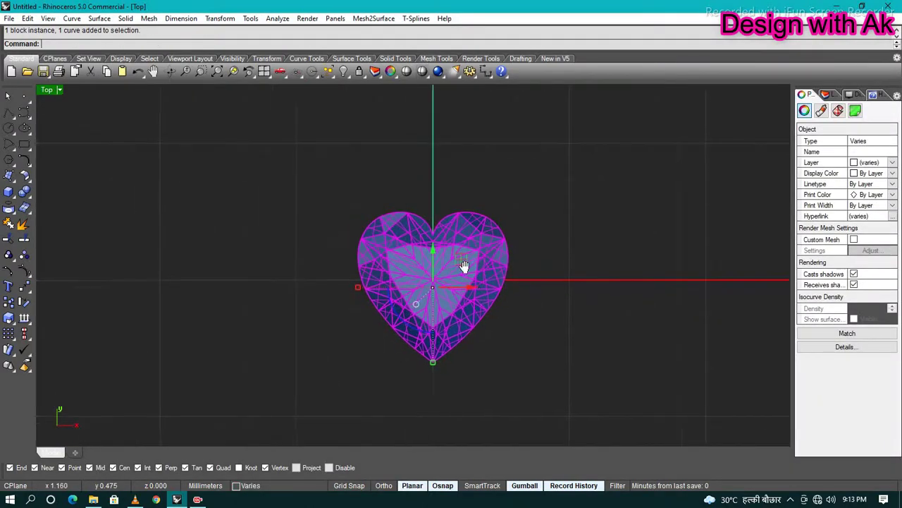
# Measure the heart stone's width with Dim, reading 4.95.
pyautogui.click(540, 313)
pyautogui.scroll(3, 529, 314)
pyautogui.click(466, 283)
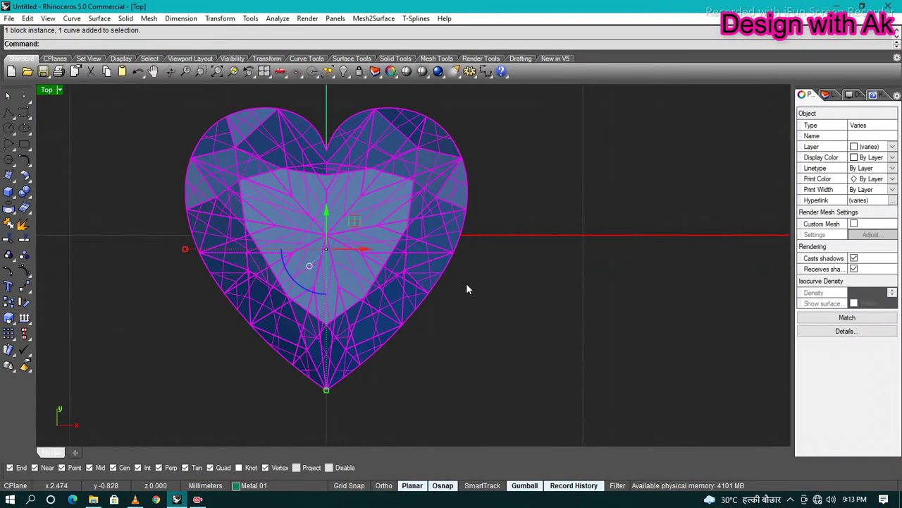
pyautogui.scroll(-2, 466, 283)
pyautogui.keyDown('ctrl'); pyautogui.click(469, 270); pyautogui.keyUp('ctrl')
pyautogui.write('dim')
pyautogui.press('Return')
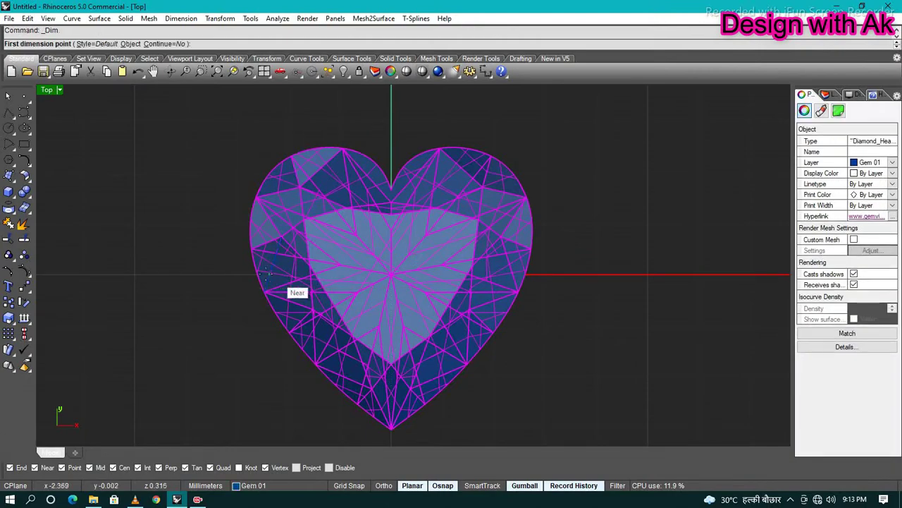
pyautogui.click(265, 291)
pyautogui.click(519, 291)
pyautogui.press('Escape')
# Restore the flat view and select the heart's closed outline curve.
pyautogui.scroll(-2, 603, 266)
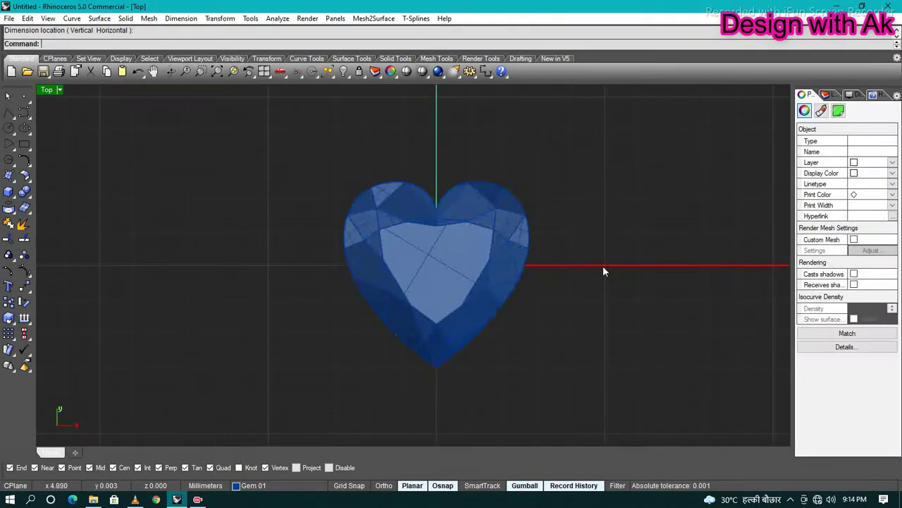
pyautogui.scroll(3, 528, 277)
pyautogui.click(472, 254)
pyautogui.keyDown('ctrl'); pyautogui.click(472, 254); pyautogui.keyUp('ctrl')
pyautogui.moveTo(540, 292); pyautogui.dragTo(516, 292, button='right')
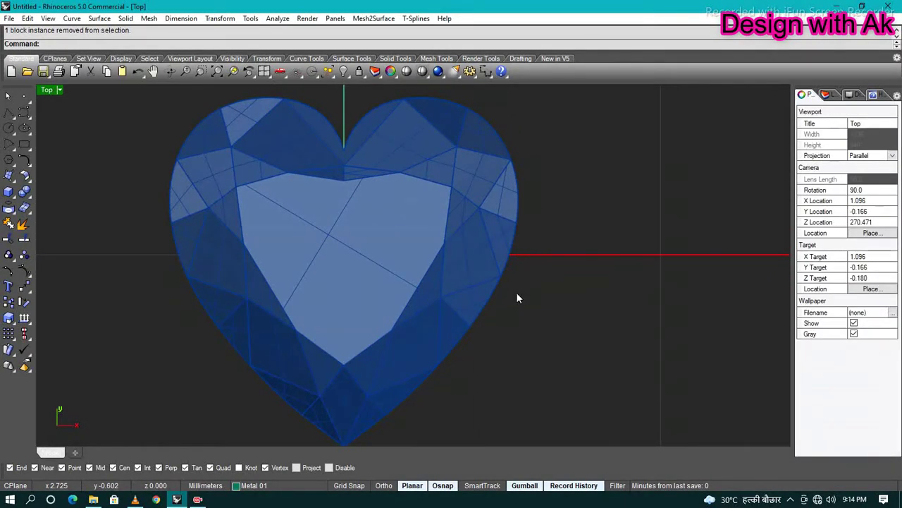
pyautogui.click(455, 297)
pyautogui.click(537, 360)
pyautogui.click(410, 246)
pyautogui.keyDown('ctrl'); pyautogui.click(409, 246); pyautogui.keyUp('ctrl')
pyautogui.moveTo(531, 339)
pyautogui.keyDown('ctrl'); pyautogui.keyDown('shift'); pyautogui.mouseDown(button='right')
pyautogui.moveTo(487, 260)
pyautogui.moveTo(467, 276)
pyautogui.mouseUp(button='right'); pyautogui.keyUp('shift'); pyautogui.keyUp('ctrl')
pyautogui.hotkey('ctrl', 'z')
pyautogui.hotkey('ctrl', 'z')
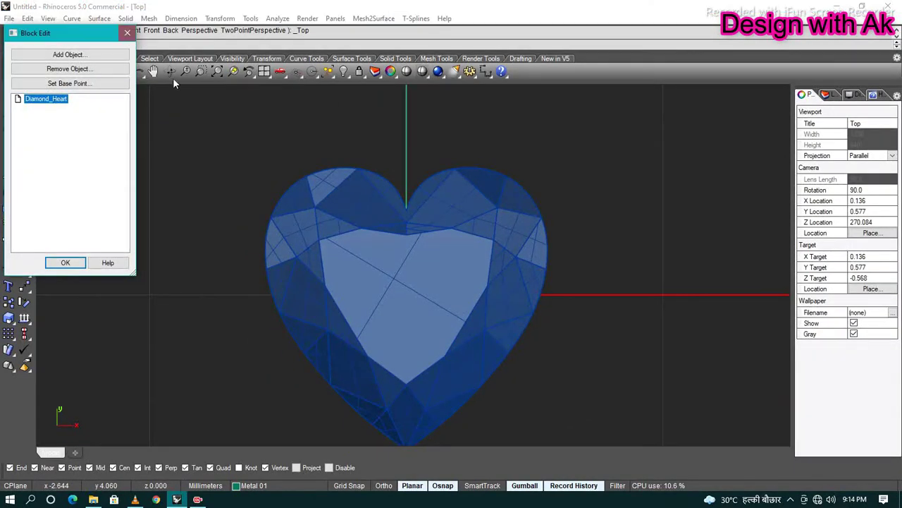
pyautogui.hotkey('ctrl', 'z')
pyautogui.click(585, 286)
pyautogui.click(468, 282)
# Offset the heart outline outward twice.
pyautogui.keyDown('ctrl'); pyautogui.click(468, 282); pyautogui.keyUp('ctrl')
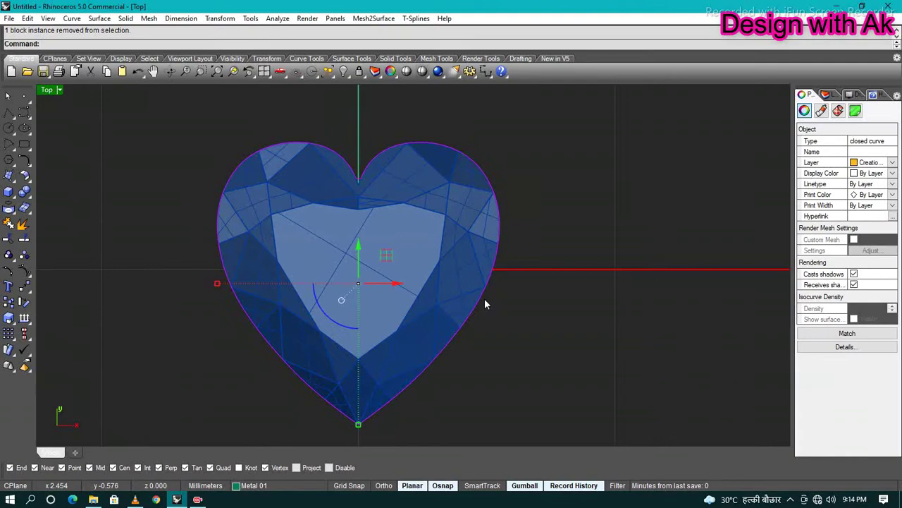
pyautogui.write('OFFSET')
pyautogui.press('Return')
pyautogui.scroll(4, 485, 298)
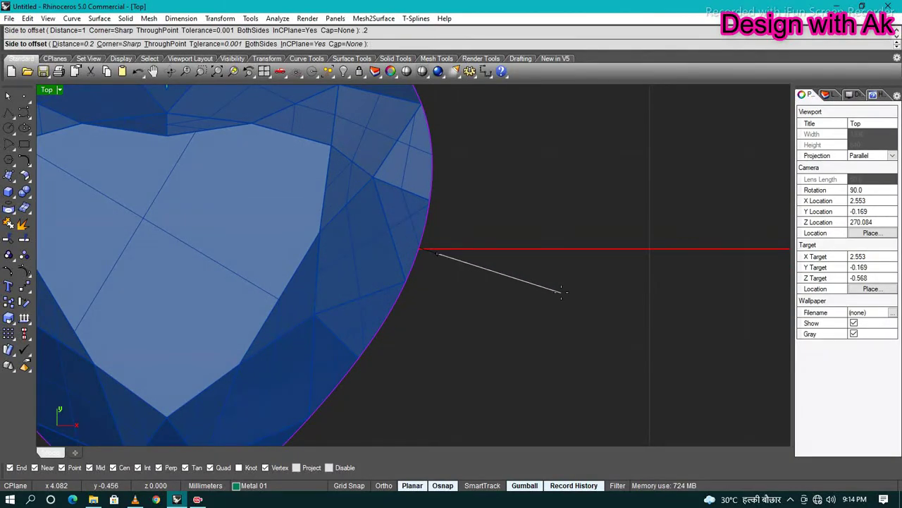
pyautogui.click(562, 290)
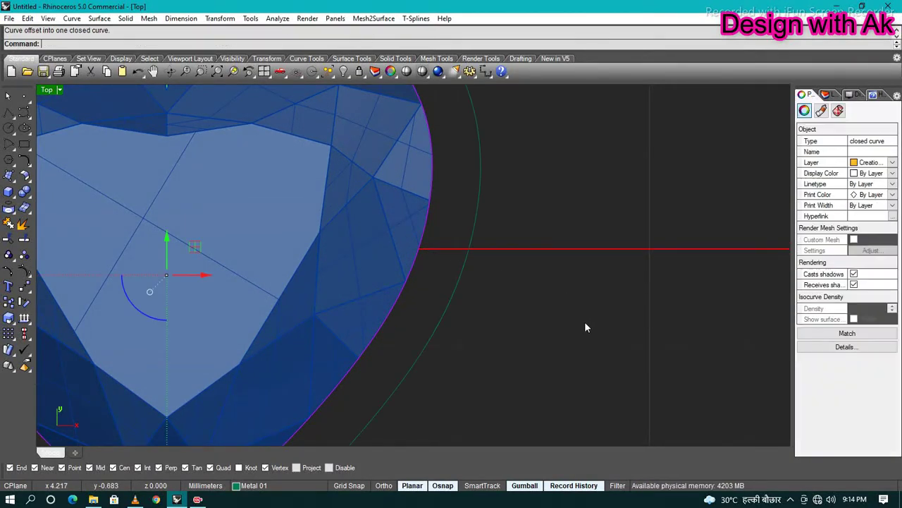
pyautogui.scroll(-2, 505, 282)
pyautogui.keyDown('ctrl'); pyautogui.click(431, 270); pyautogui.keyUp('ctrl')
pyautogui.press('Return')
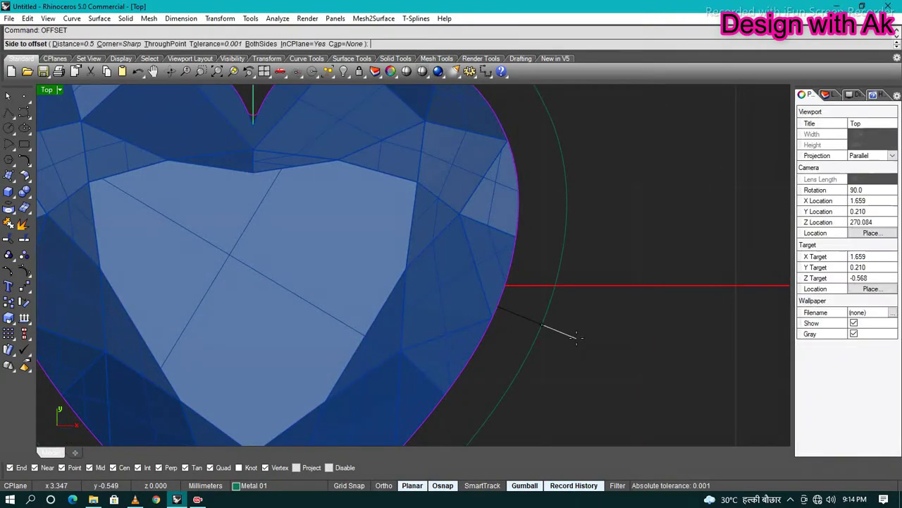
# Hide the heart stone and select the offset curves for extrusion.
pyautogui.scroll(-2, 590, 296)
pyautogui.click(483, 285)
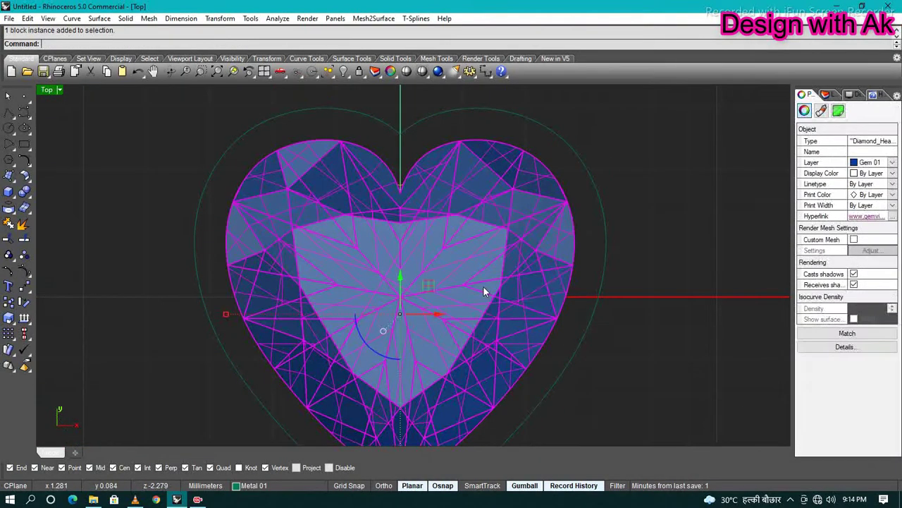
pyautogui.hotkey('ctrl', 'h')
pyautogui.keyDown('shift'); pyautogui.click(571, 327); pyautogui.keyUp('shift')
# Extrude the selected heart curves into a solid heart frame.
pyautogui.hotkey('ctrl', 'F2')
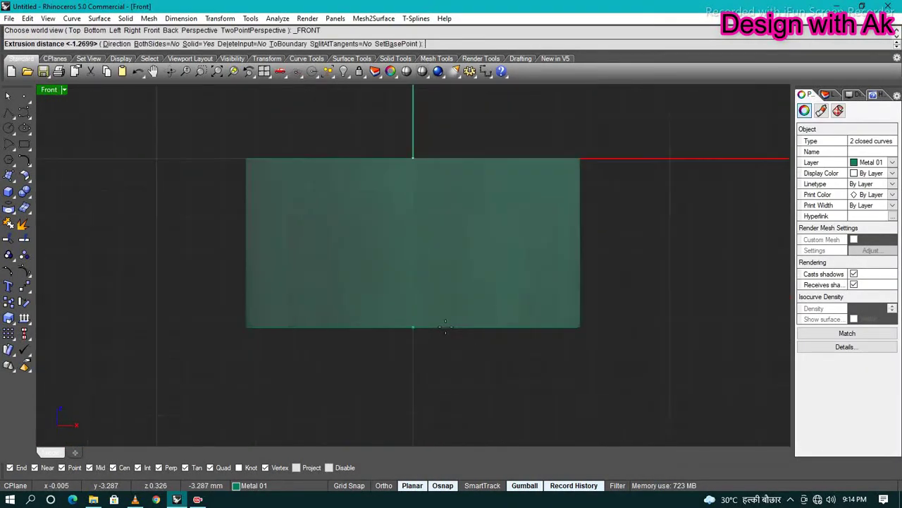
pyautogui.press('Return')
pyautogui.write('CA')
pyautogui.hotkey('ctrl', 'F1')
pyautogui.scroll(2, 512, 282)
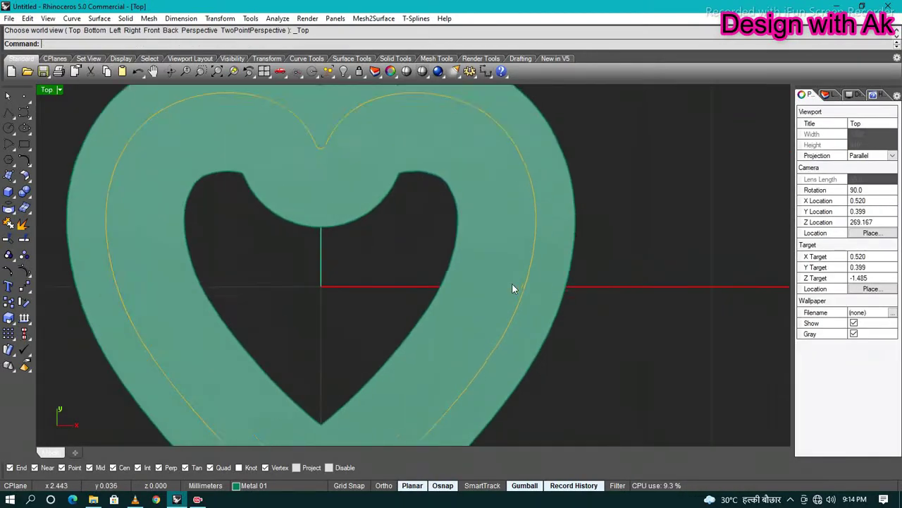
pyautogui.scroll(1, 528, 309)
pyautogui.press('Return')
# Chamfer the frame's inner heart edges at distance 0.2.
pyautogui.click(468, 334)
pyautogui.click(445, 200)
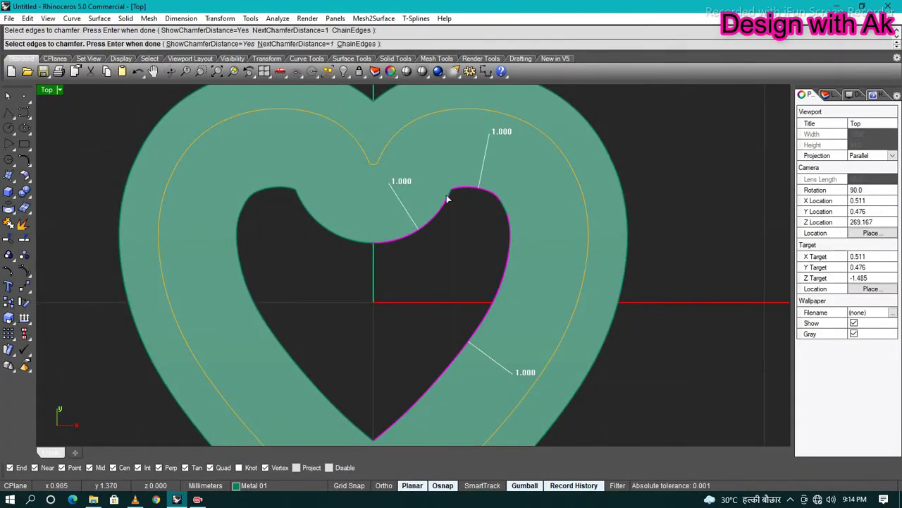
pyautogui.scroll(3, 451, 197)
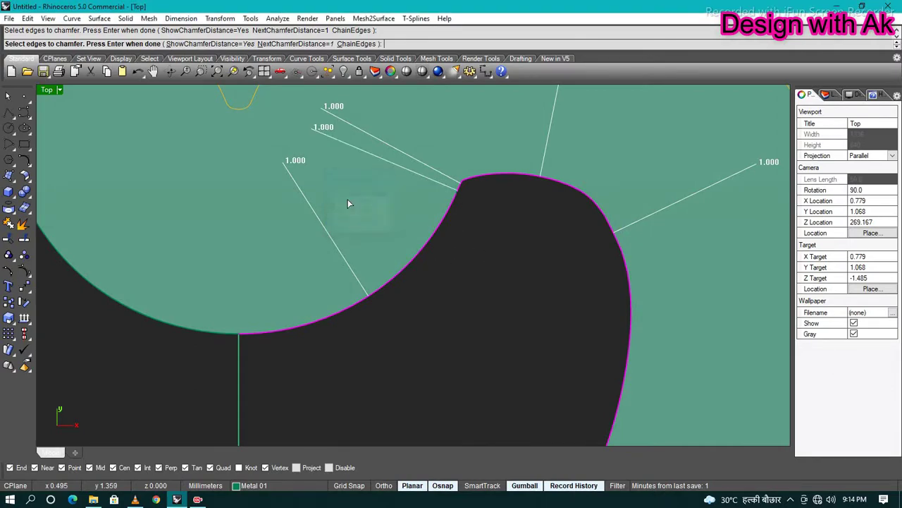
pyautogui.scroll(2, 459, 195)
pyautogui.scroll(2, 447, 157)
pyautogui.scroll(-2, 511, 277)
pyautogui.scroll(-3, 511, 277)
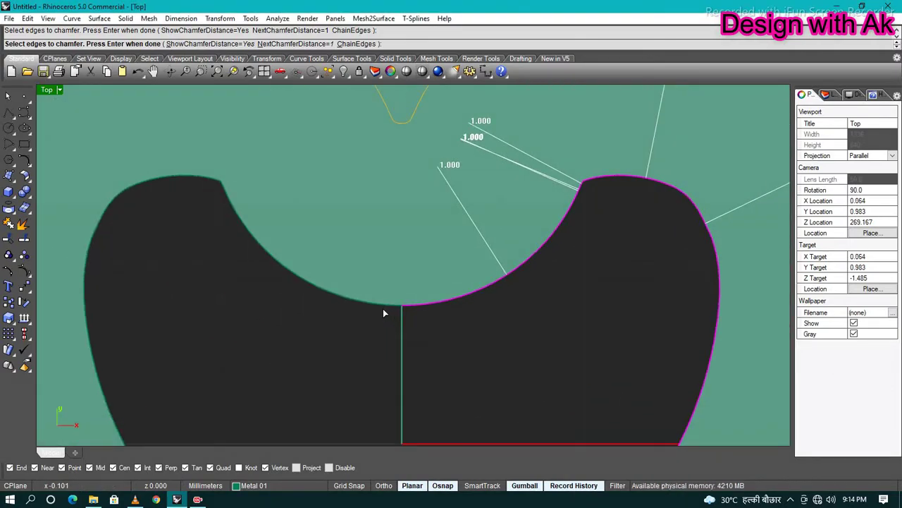
pyautogui.scroll(-3, 157, 220)
pyautogui.scroll(1, 166, 208)
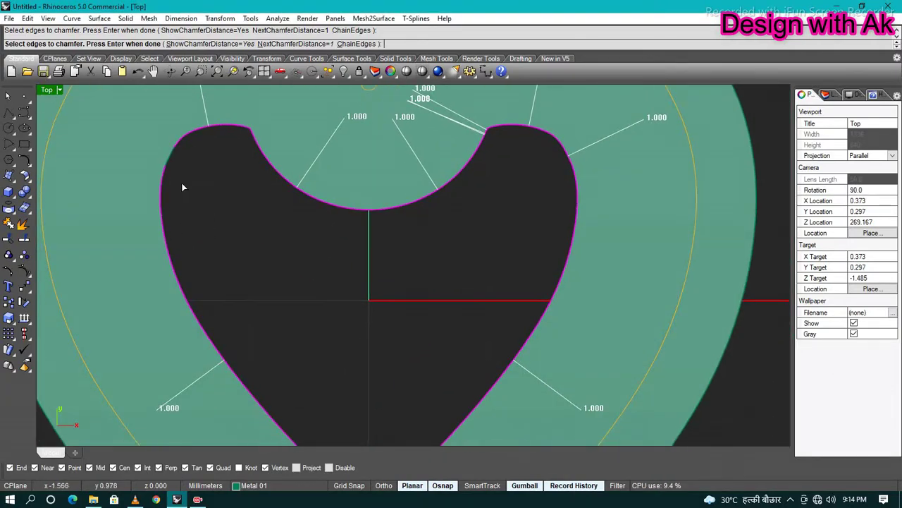
pyautogui.scroll(-3, 276, 239)
pyautogui.press('Return')
pyautogui.write('.2')
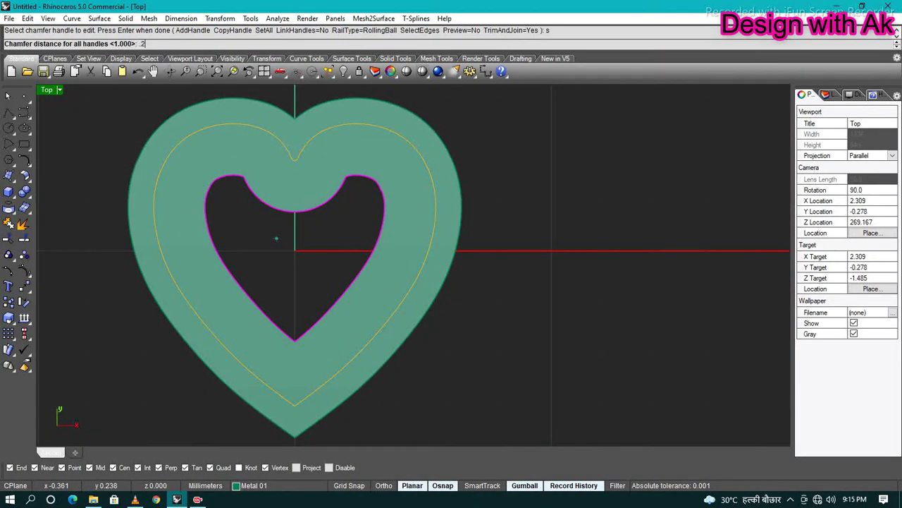
pyautogui.press('Return')
pyautogui.scroll(-2, 277, 244)
# Hide the old heart frame solid and return to the top view.
pyautogui.hotkey('ctrl', 'x')
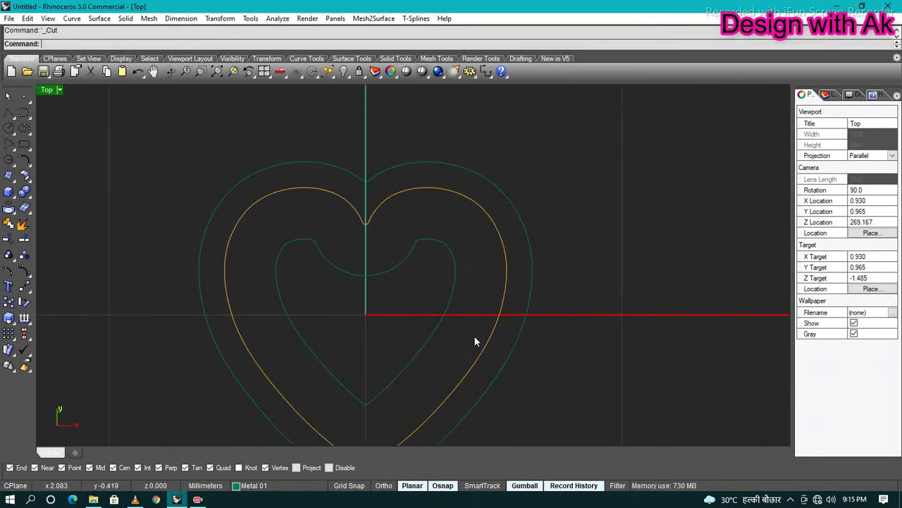
pyautogui.keyDown('ctrl'); pyautogui.keyDown('shift'); pyautogui.moveTo(427, 332); pyautogui.dragTo(525, 298, button='right'); pyautogui.keyUp('shift'); pyautogui.keyUp('ctrl')
pyautogui.hotkey('ctrl', 'z')
pyautogui.hotkey('ctrl', 'h')
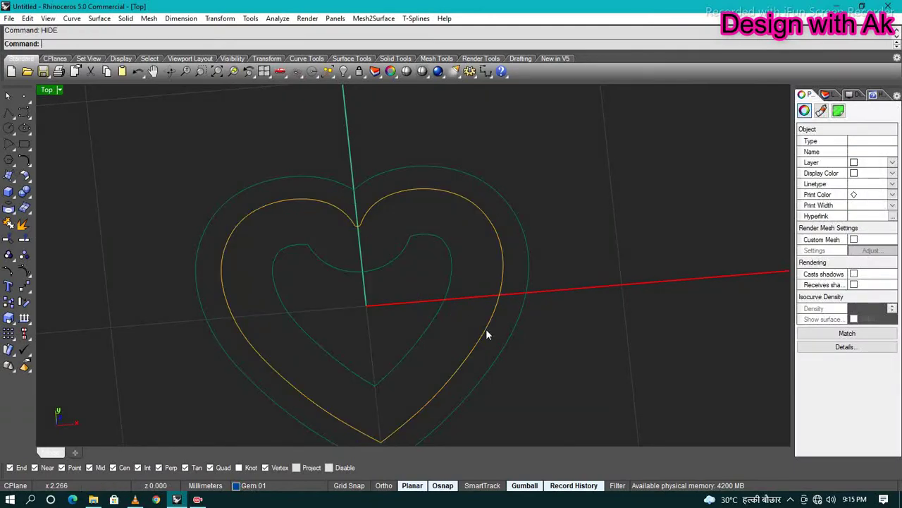
pyautogui.hotkey('ctrl', 'F1')
# Offset the heart outline 0.4 outward and extrude both curves into a band.
pyautogui.click(511, 309)
pyautogui.write('offset')
pyautogui.press('Return')
pyautogui.scroll(2, 510, 310)
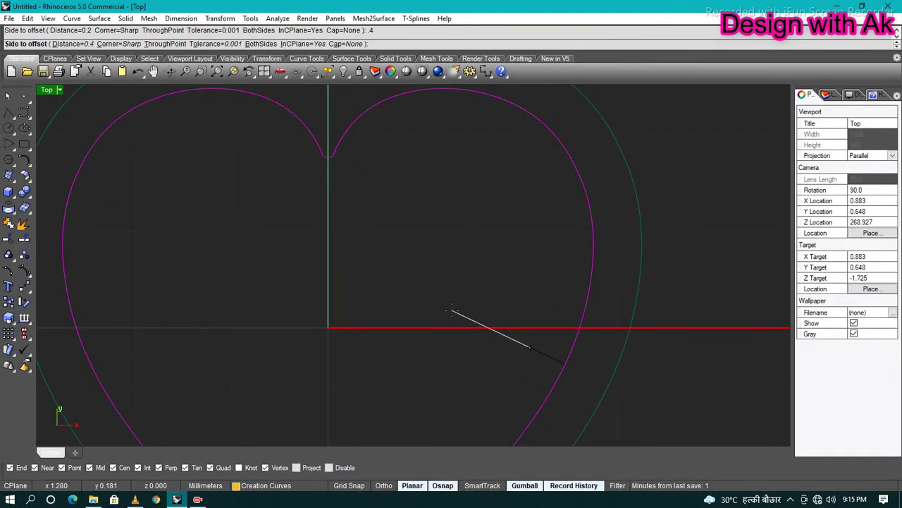
pyautogui.click(451, 308)
pyautogui.scroll(-2, 585, 378)
pyautogui.keyDown('shift'); pyautogui.click(539, 377); pyautogui.keyUp('shift')
pyautogui.hotkey('ctrl', 'F2')
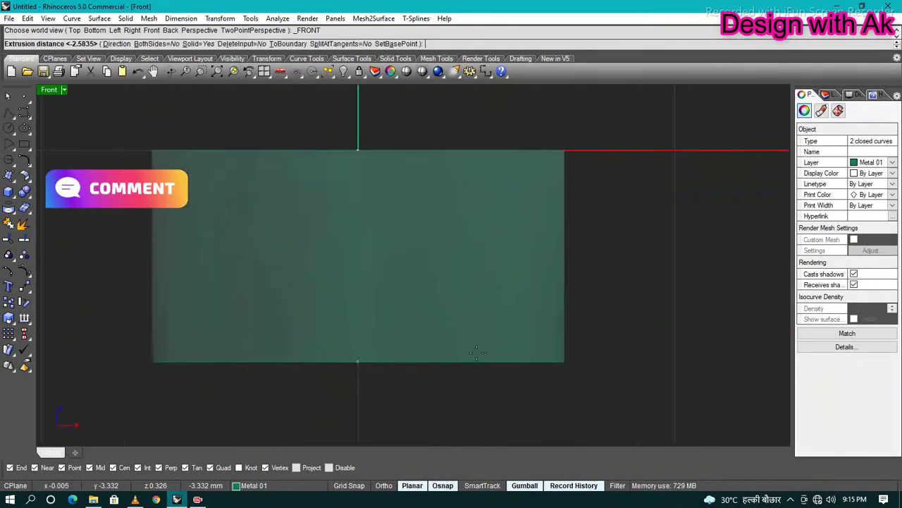
pyautogui.click(386, 287)
pyautogui.press('Escape')
# Try a 0.2 ChamferEdge on the band's inner heart edges, then undo it.
pyautogui.hotkey('ctrl', 'F1')
pyautogui.write('C')
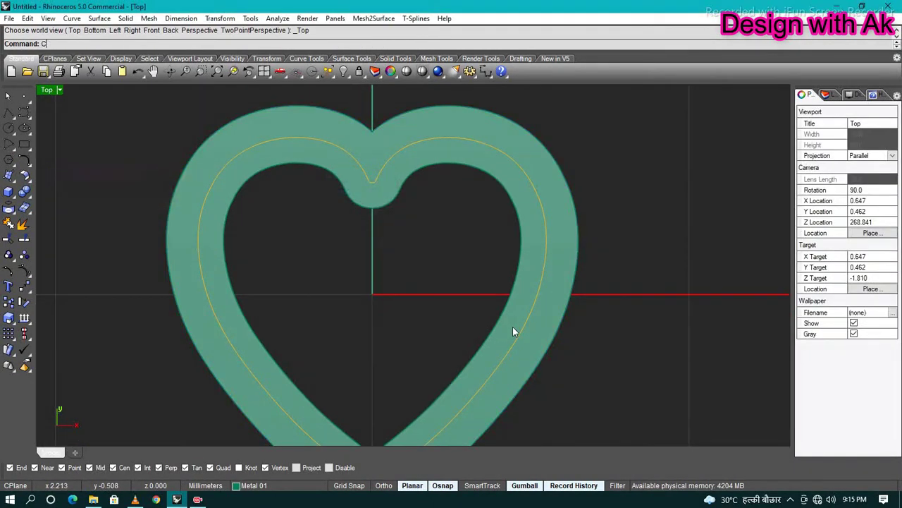
pyautogui.write('hamferEdge')
pyautogui.press('Return')
pyautogui.click(509, 326)
pyautogui.click(517, 218)
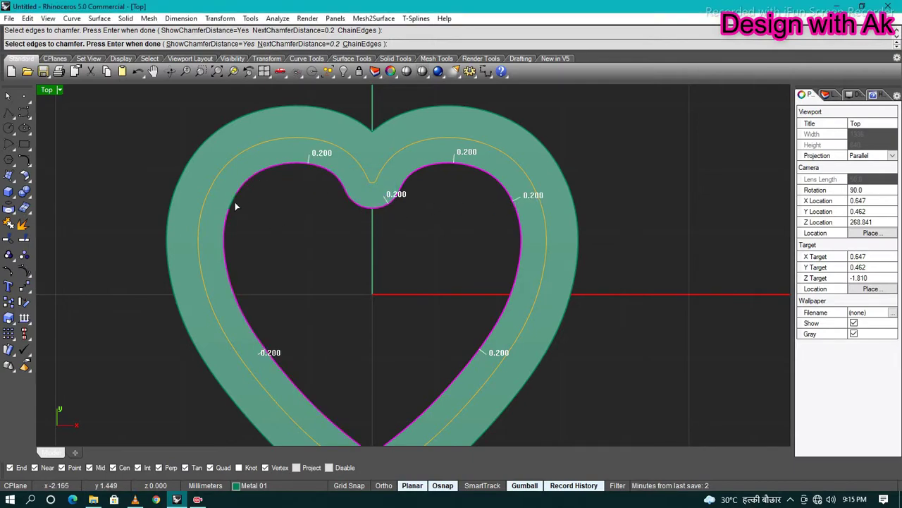
pyautogui.scroll(3, 383, 225)
pyautogui.scroll(-3, 423, 185)
pyautogui.scroll(3, 420, 243)
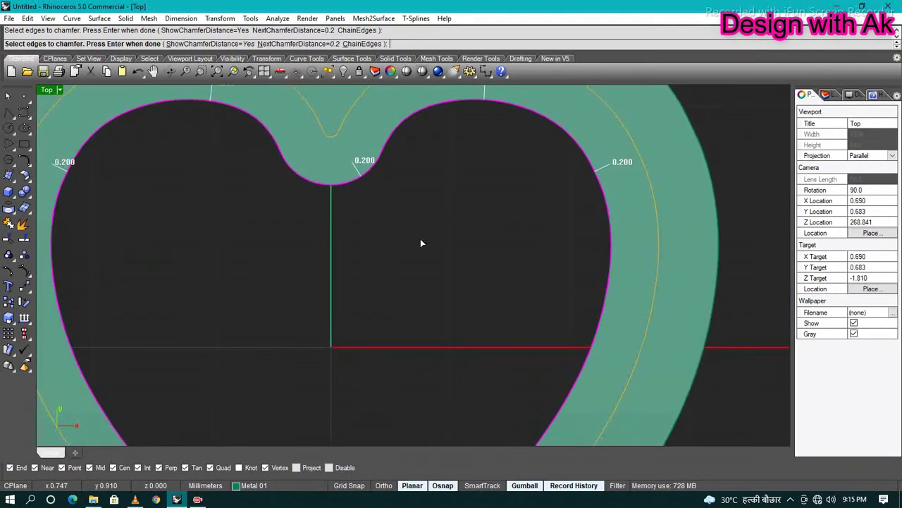
pyautogui.hotkey('ctrl', 'z')
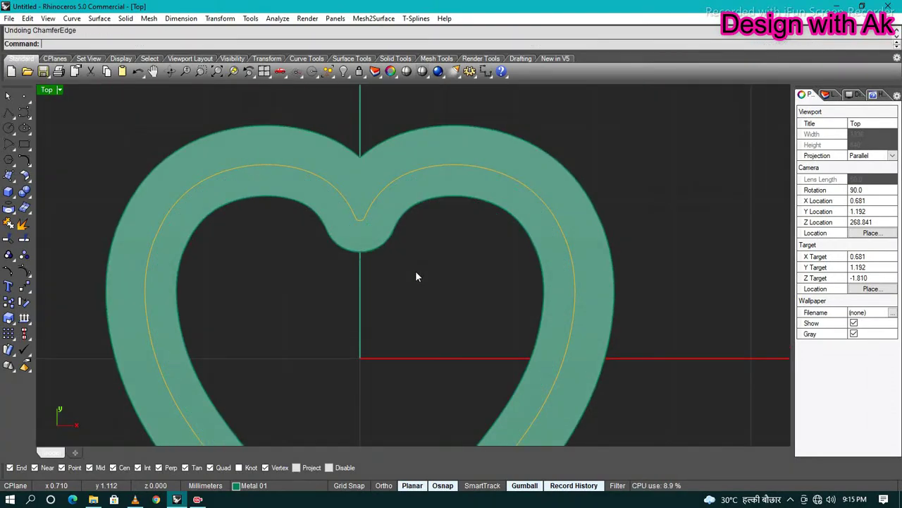
pyautogui.scroll(-3, 595, 284)
# Pick the bezel's outer edges all around the heart, choosing among overlapping edges.
pyautogui.scroll(2, 526, 287)
pyautogui.scroll(2, 525, 282)
pyautogui.click(509, 280)
pyautogui.scroll(-3, 309, 384)
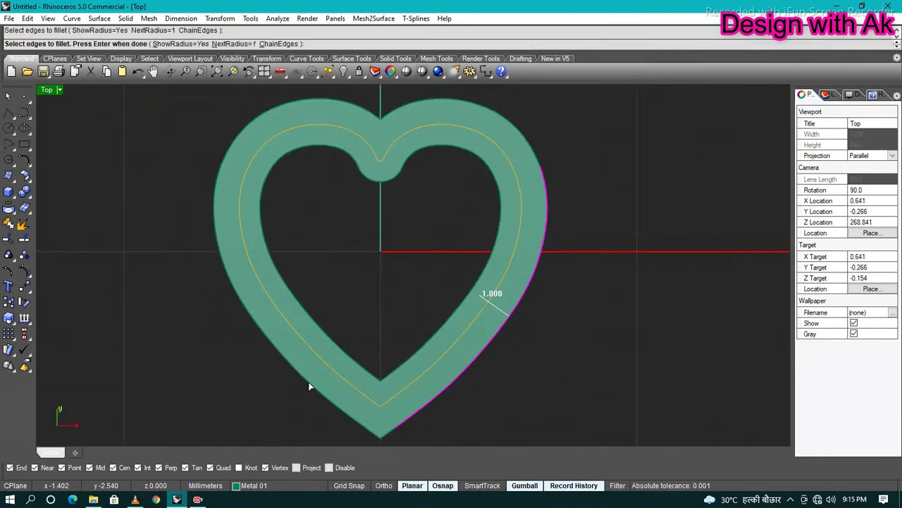
pyautogui.click(334, 104)
pyautogui.click(352, 201)
pyautogui.scroll(3, 233, 162)
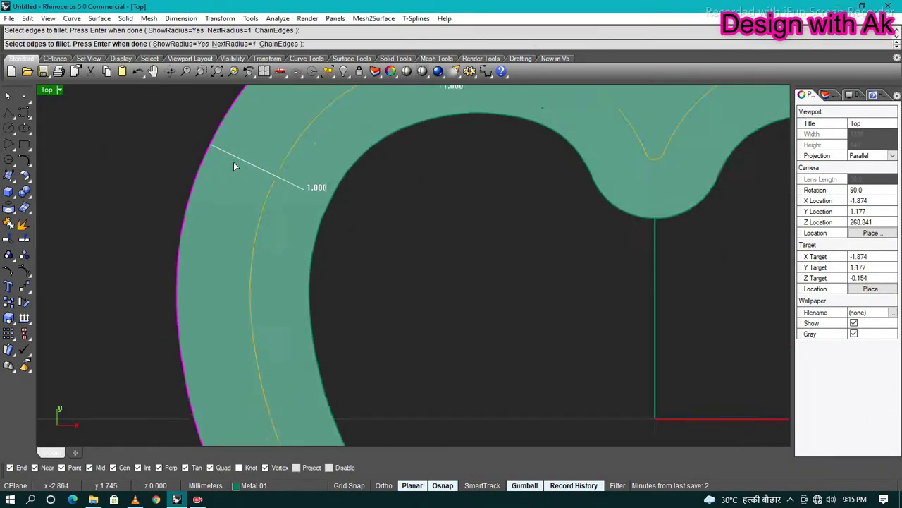
pyautogui.scroll(-3, 424, 103)
pyautogui.click(424, 103)
pyautogui.scroll(4, 356, 145)
pyautogui.scroll(-3, 356, 145)
pyautogui.scroll(1, 356, 145)
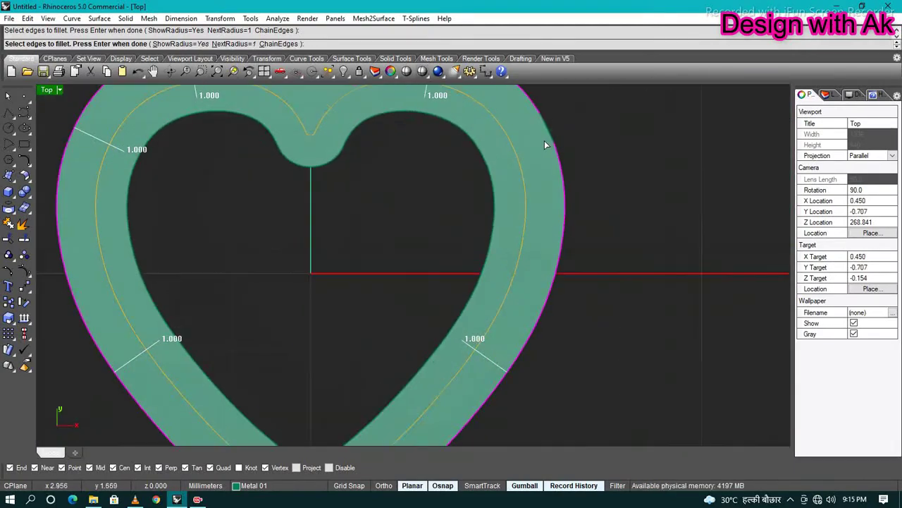
pyautogui.scroll(-3, 564, 183)
pyautogui.scroll(5, 556, 198)
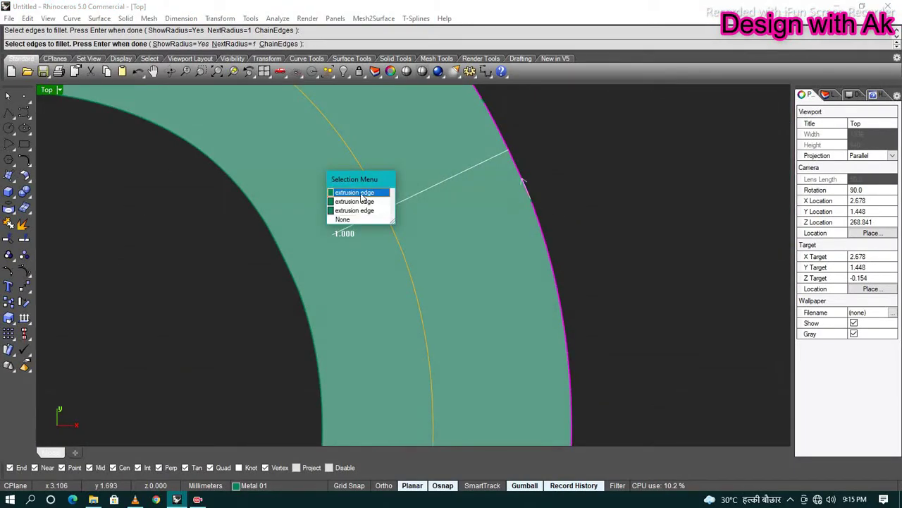
pyautogui.click(362, 196)
pyautogui.scroll(2, 536, 201)
pyautogui.click(538, 187)
pyautogui.scroll(-3, 566, 210)
pyautogui.scroll(1, 525, 203)
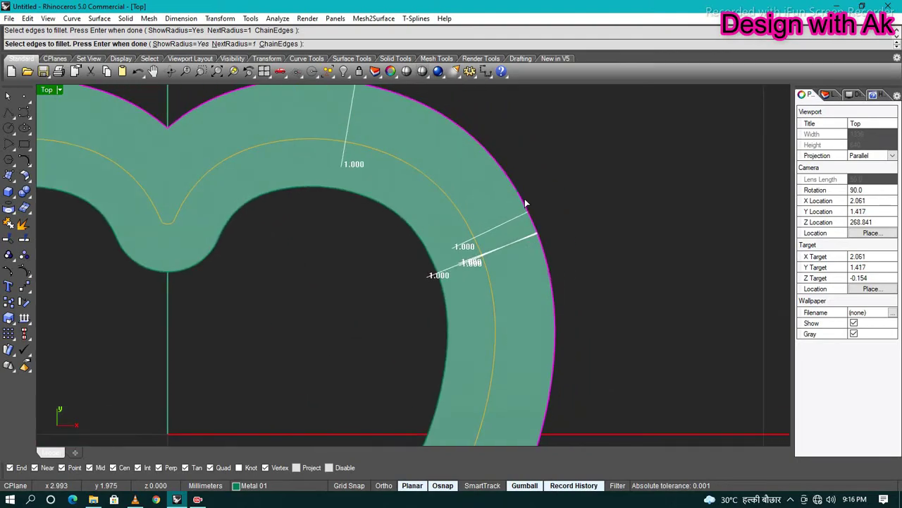
pyautogui.click(526, 203)
pyautogui.click(361, 200)
pyautogui.scroll(-5, 597, 222)
pyautogui.scroll(4, 486, 381)
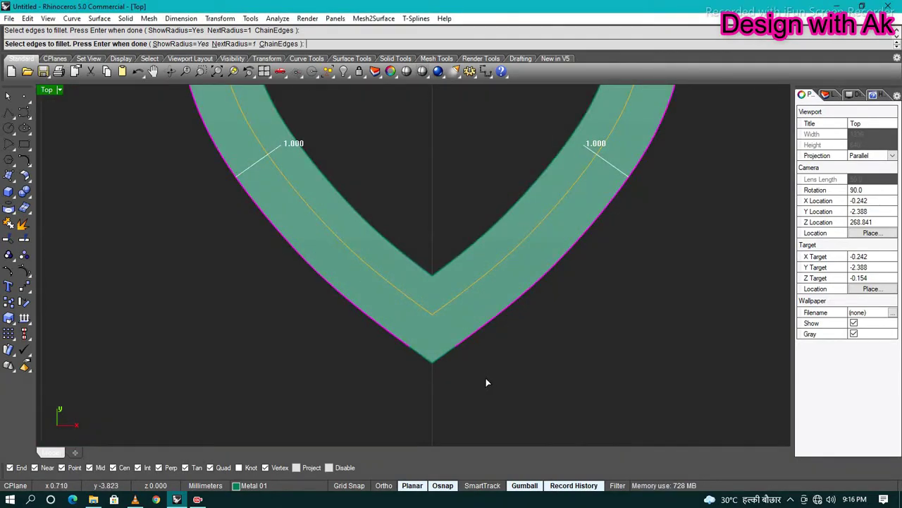
pyautogui.scroll(-4, 436, 366)
# Finish edge selection and apply one radius to all fillet edges with SetAll.
pyautogui.press('Return')
pyautogui.write('s')
pyautogui.press('Return')
pyautogui.write('0')
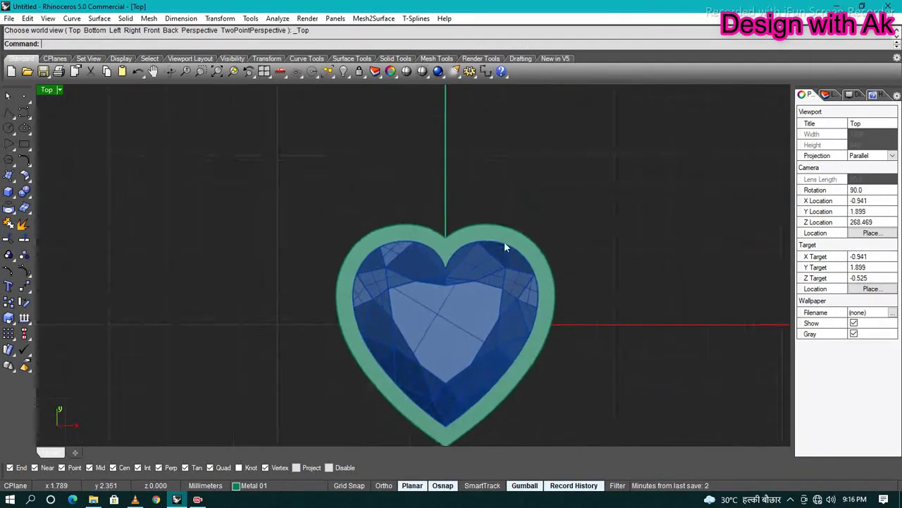
# Draw a small prong circle and place it over the heart's upper-right lobe.
pyautogui.scroll(3, 504, 241)
pyautogui.click(519, 209)
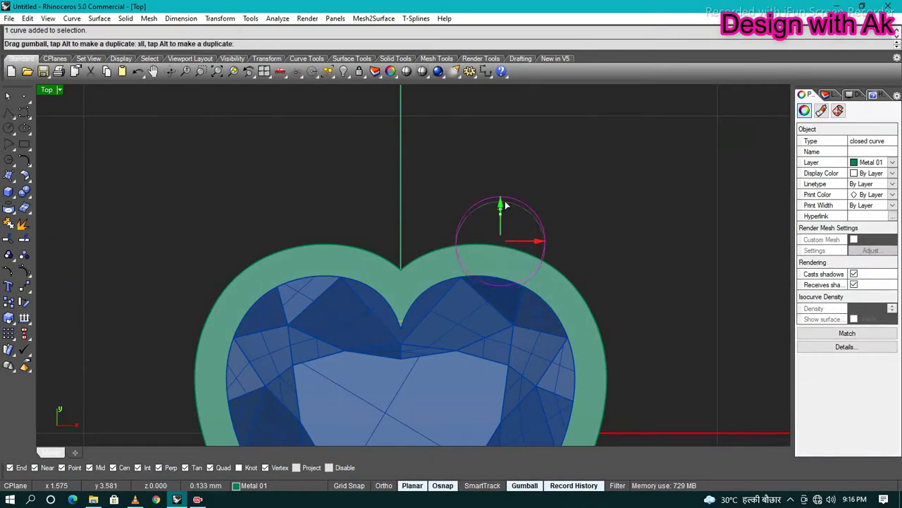
pyautogui.write('D')
pyautogui.click(501, 192)
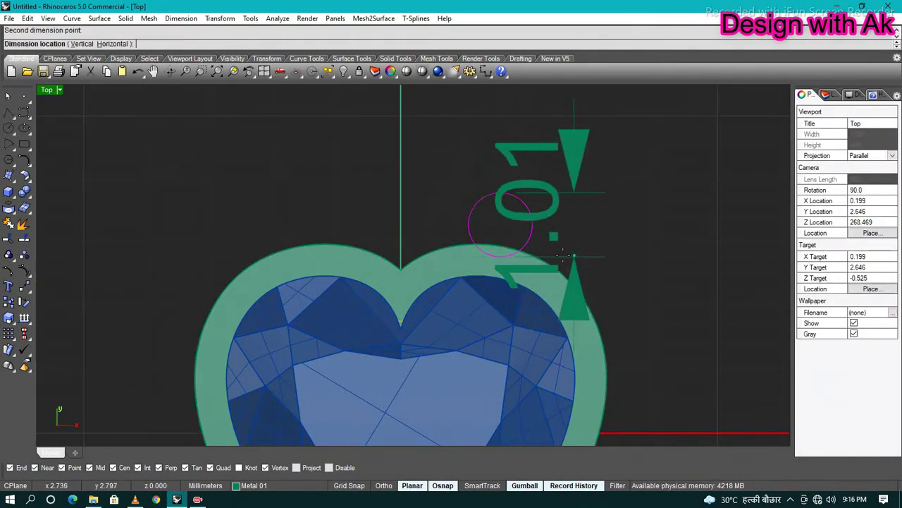
pyautogui.press('Escape')
pyautogui.moveTo(539, 223)
pyautogui.mouseDown()
pyautogui.moveTo(539, 255)
pyautogui.moveTo(579, 269)
pyautogui.mouseUp()
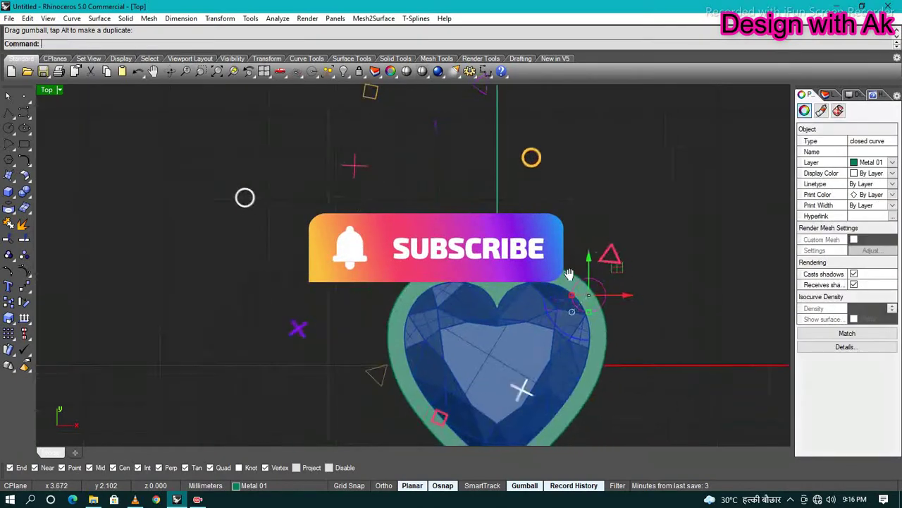
# Extrude the prong circle BothSides into a cylinder.
pyautogui.write('b')
pyautogui.press('Return')
pyautogui.click(540, 321)
pyautogui.scroll(-3, 564, 296)
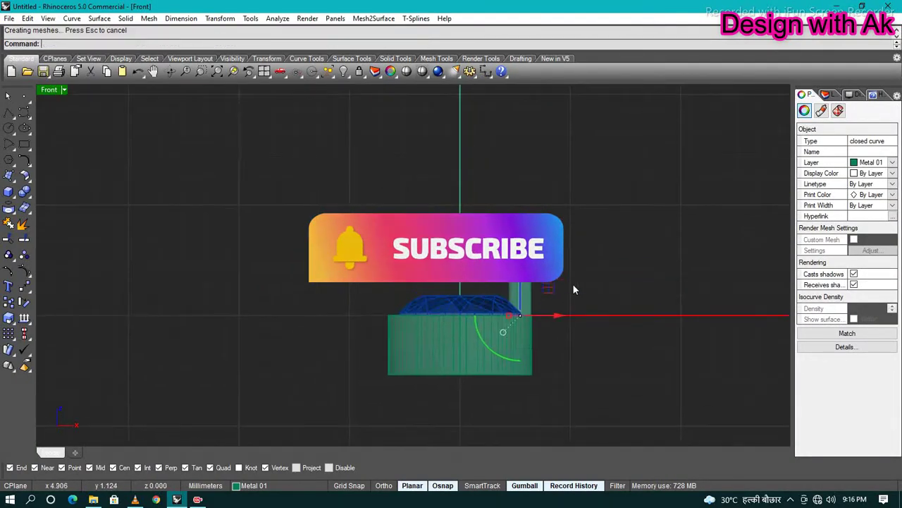
pyautogui.scroll(3, 551, 275)
# Round the top edge of the prong cylinder with FilletEdge.
pyautogui.write('filletedge')
pyautogui.press('Return')
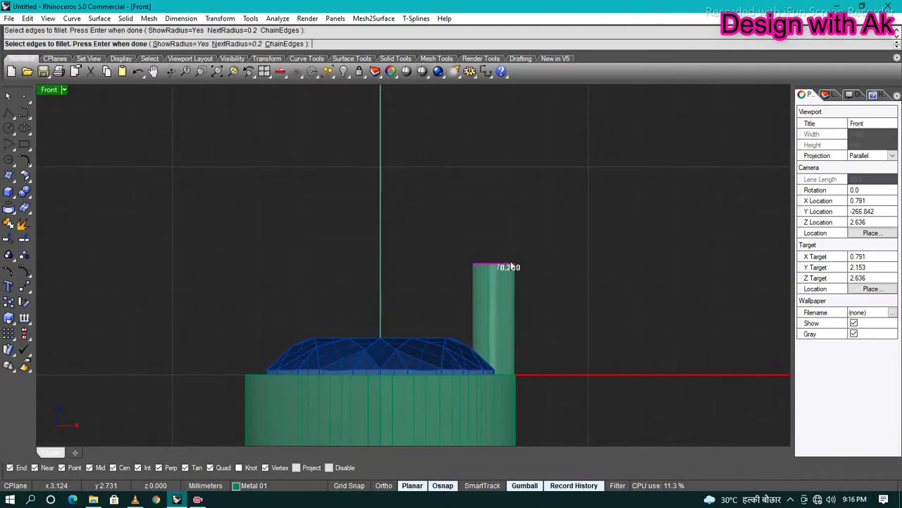
pyautogui.press('BackSpace')
pyautogui.keyDown('ctrl'); pyautogui.keyDown('shift'); pyautogui.moveTo(549, 280); pyautogui.dragTo(495, 278, button='right'); pyautogui.keyUp('shift'); pyautogui.keyUp('ctrl')
pyautogui.scroll(3, 503, 281)
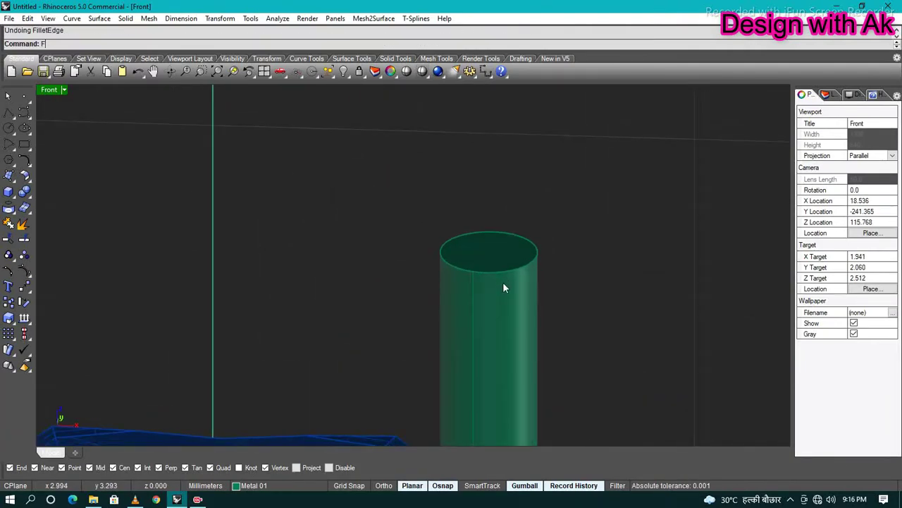
pyautogui.press('Return')
pyautogui.hotkey('ctrl', 'F1')
# Move the prong onto the bezel's upper-right lobe.
pyautogui.click(531, 269)
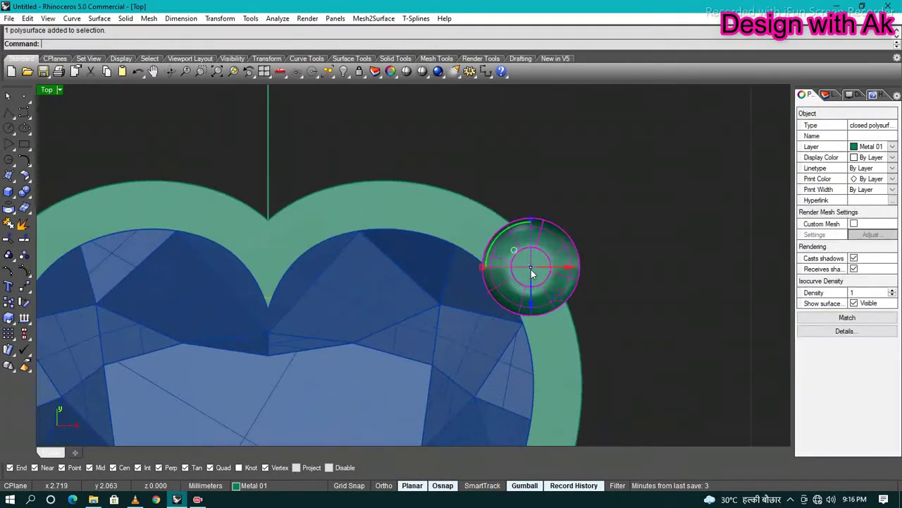
pyautogui.moveTo(565, 291); pyautogui.dragTo(568, 310)
pyautogui.scroll(-2, 545, 285)
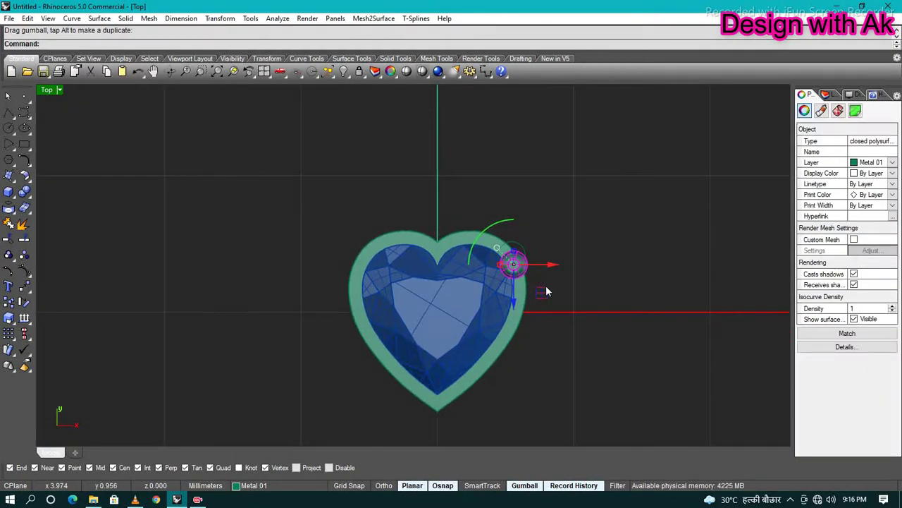
# Mirror the prong about the origin to the opposite lobe.
pyautogui.write('mirror')
pyautogui.press('Return')
pyautogui.write('0')
pyautogui.press('Return')
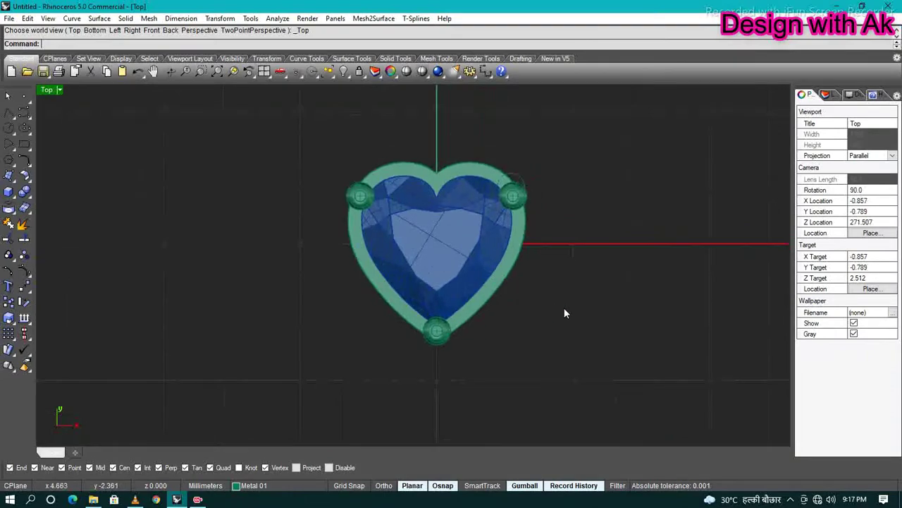
# In the Front view, select the whole heart head and move it upward.
pyautogui.scroll(-2, 564, 308)
pyautogui.hotkey('ctrl', 'a')
pyautogui.press('Escape')
pyautogui.hotkey('ctrl', 'F2')
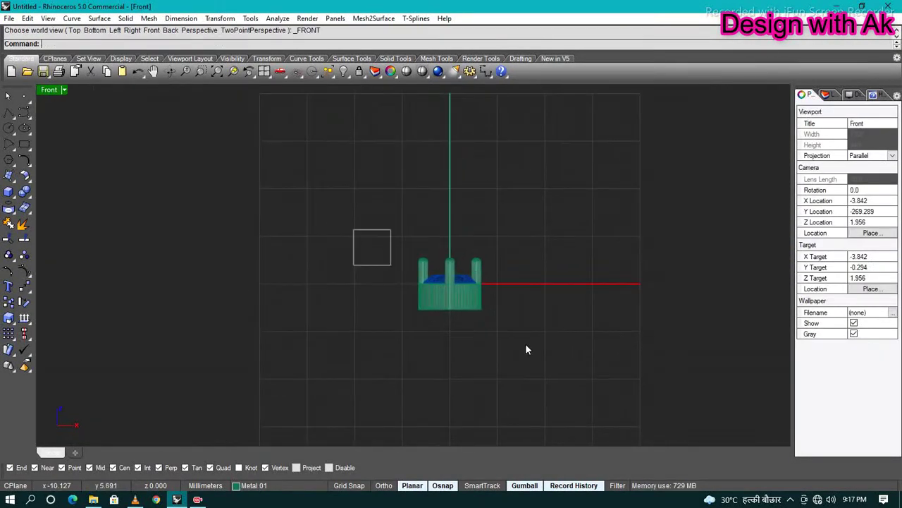
pyautogui.scroll(-2, 526, 343)
pyautogui.hotkey('ctrl', 'a')
pyautogui.moveTo(471, 303); pyautogui.dragTo(471, 163)
pyautogui.press('Escape')
pyautogui.scroll(4, 481, 289)
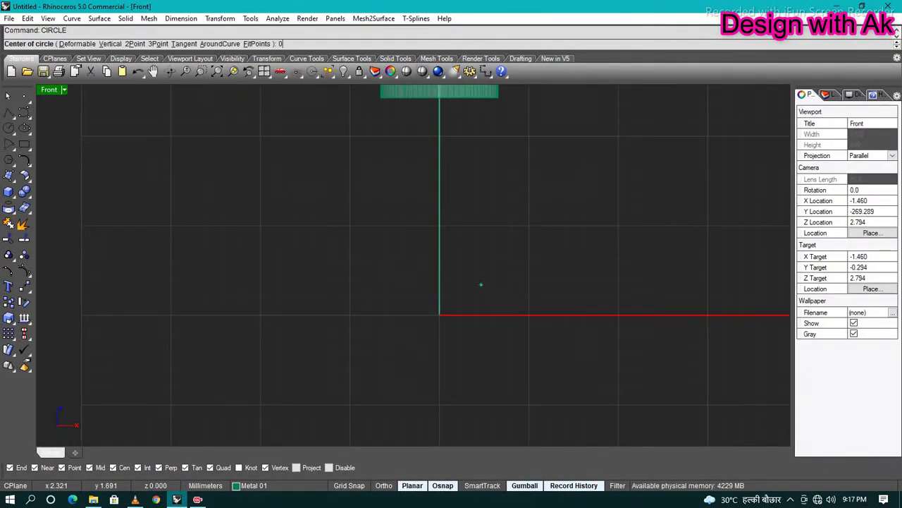
# Draw a trial circle sized 60, check it with Dim, then delete the wrongly sized circle.
pyautogui.scroll(-3, 481, 288)
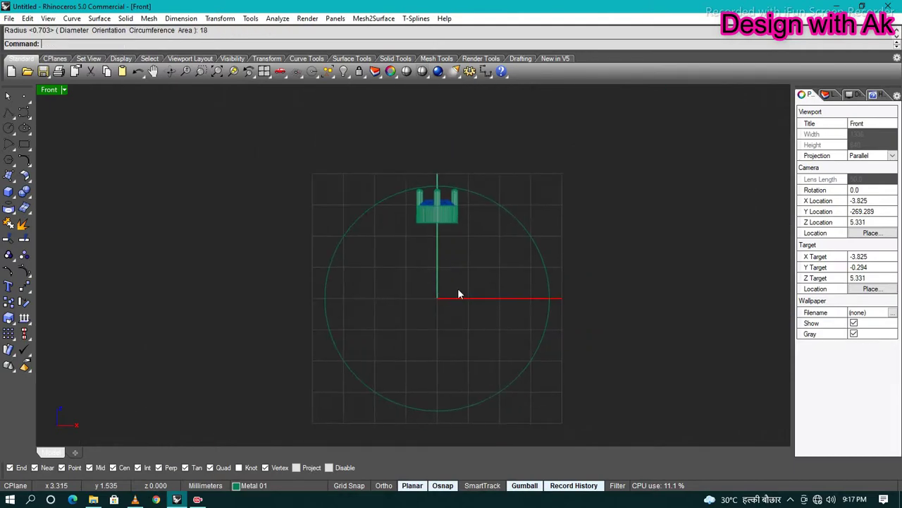
pyautogui.hotkey('ctrl', 'z')
pyautogui.scroll(2, 457, 289)
pyautogui.write('60')
pyautogui.press('Return')
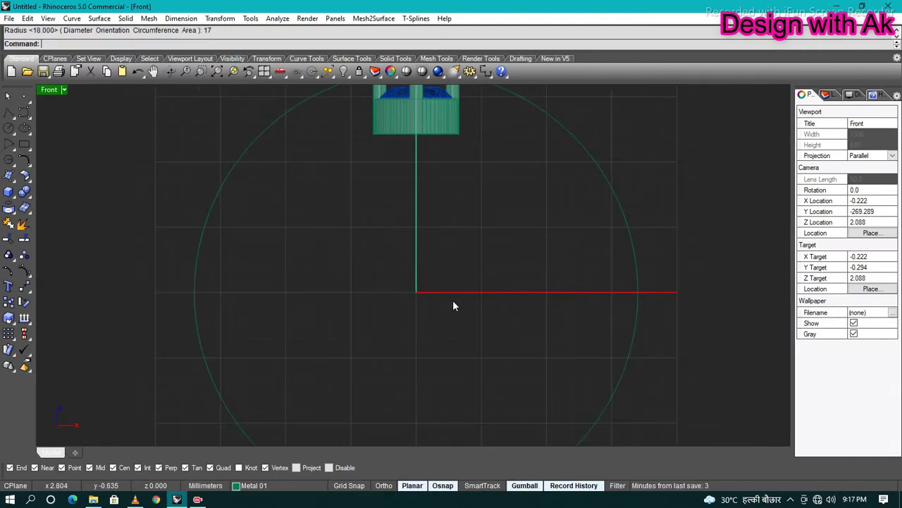
pyautogui.scroll(-2, 447, 301)
pyautogui.write('dim')
pyautogui.press('Return')
pyautogui.click(262, 301)
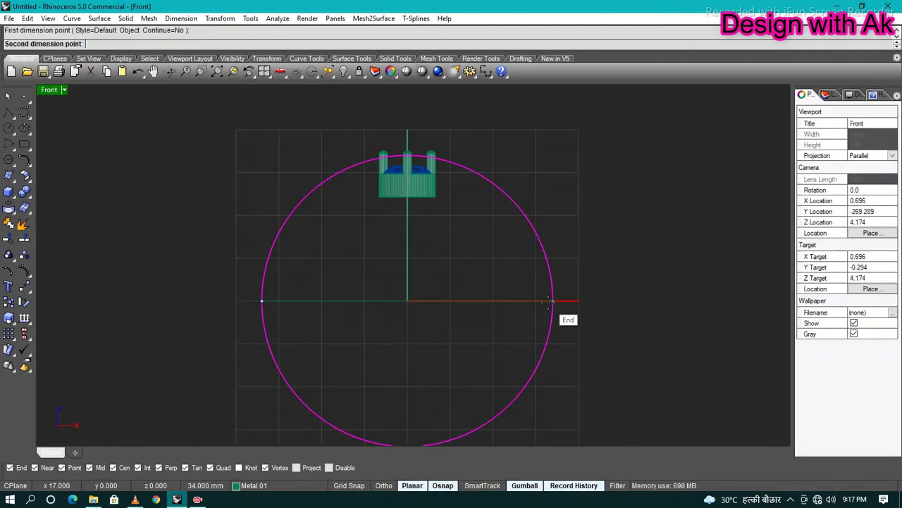
pyautogui.press('Escape')
pyautogui.press('Delete')
# Redraw the ring-size circle centred below the head, delete the extra one, and start measuring it.
pyautogui.write('C')
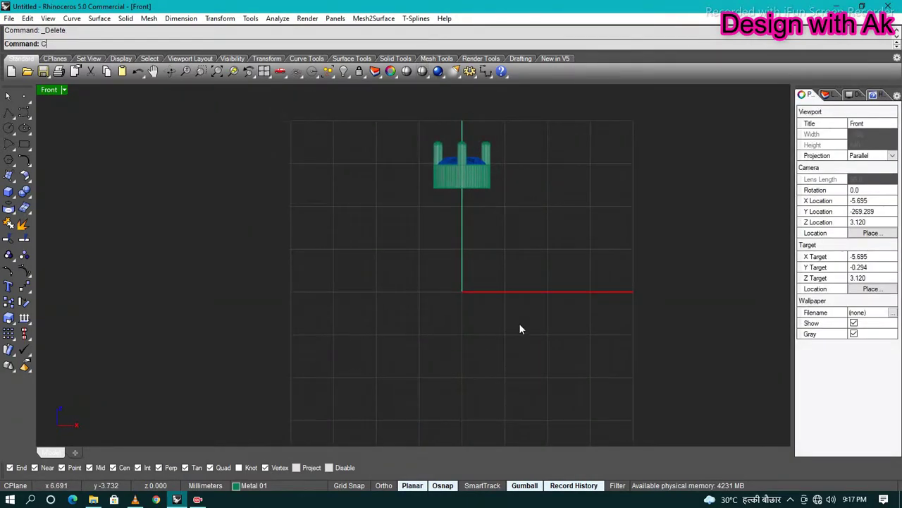
pyautogui.press('Escape')
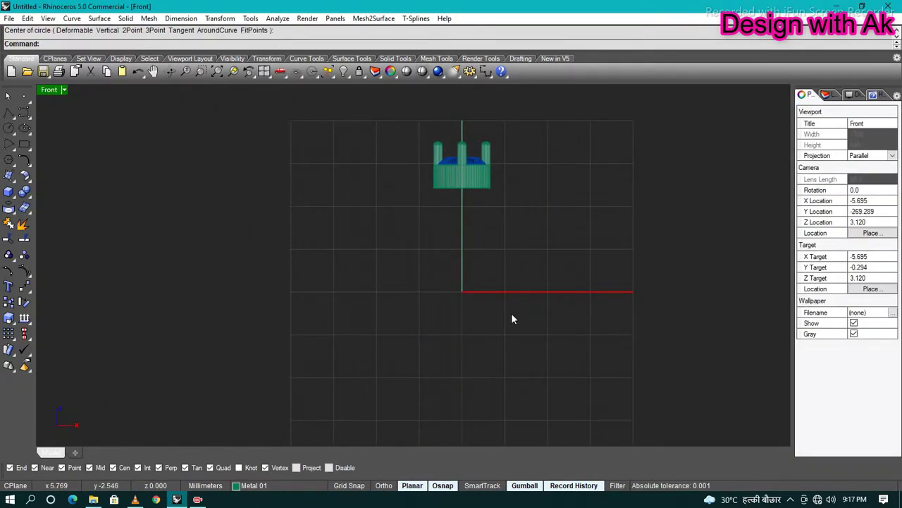
pyautogui.scroll(-1, 435, 270)
pyautogui.scroll(1, 445, 247)
pyautogui.scroll(2, 456, 277)
pyautogui.rightClick(456, 277)
pyautogui.moveTo(456, 277); pyautogui.dragTo(459, 311, button='right')
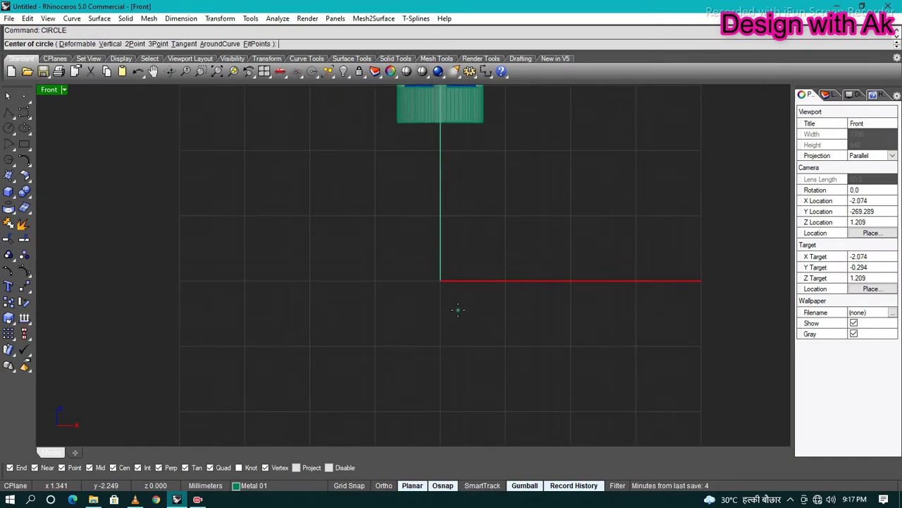
pyautogui.press('Home')
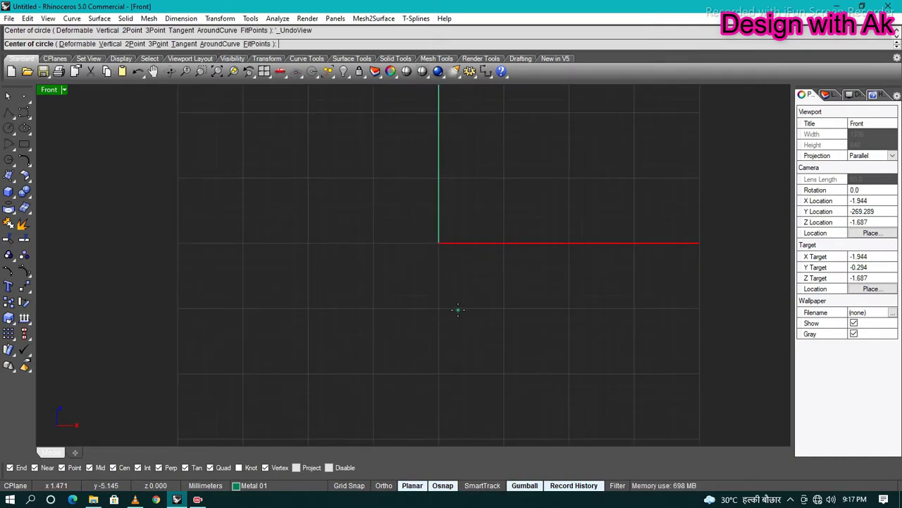
pyautogui.scroll(1, 458, 310)
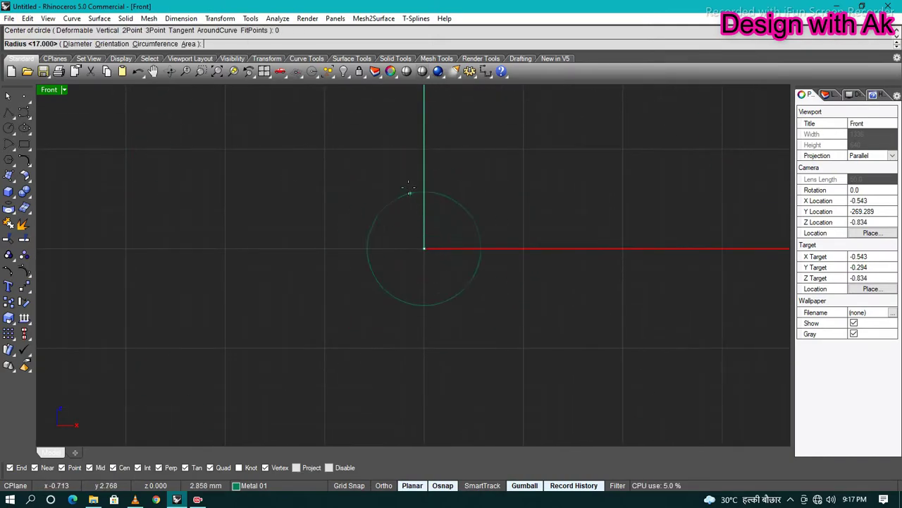
pyautogui.press('Return')
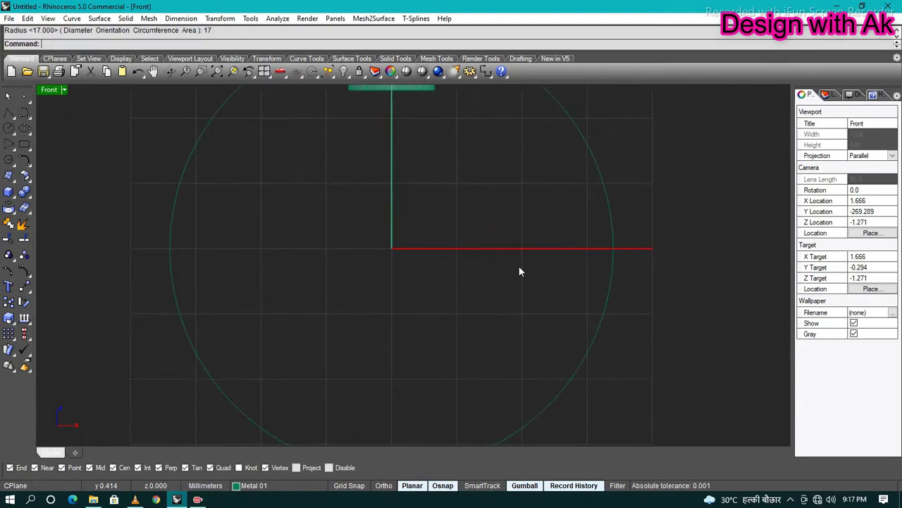
pyautogui.press('Delete')
pyautogui.scroll(-2, 479, 284)
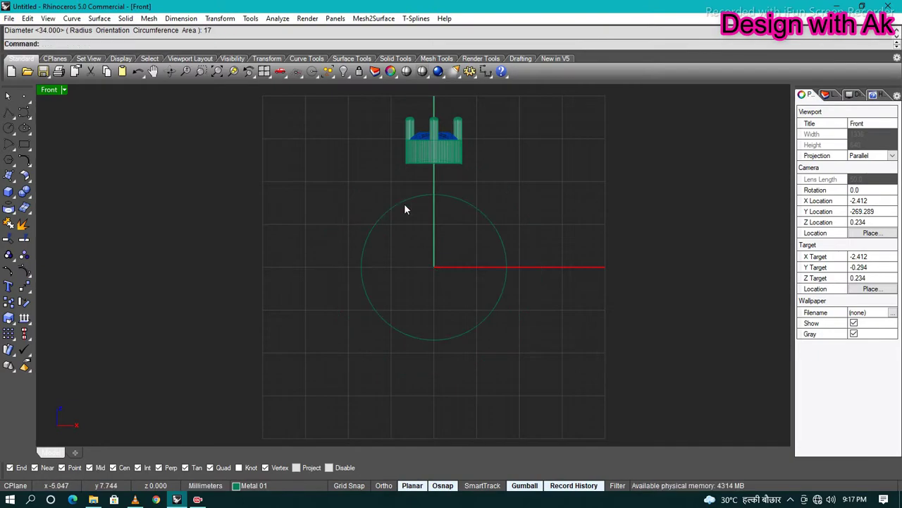
pyautogui.write('DD')
pyautogui.click(296, 280)
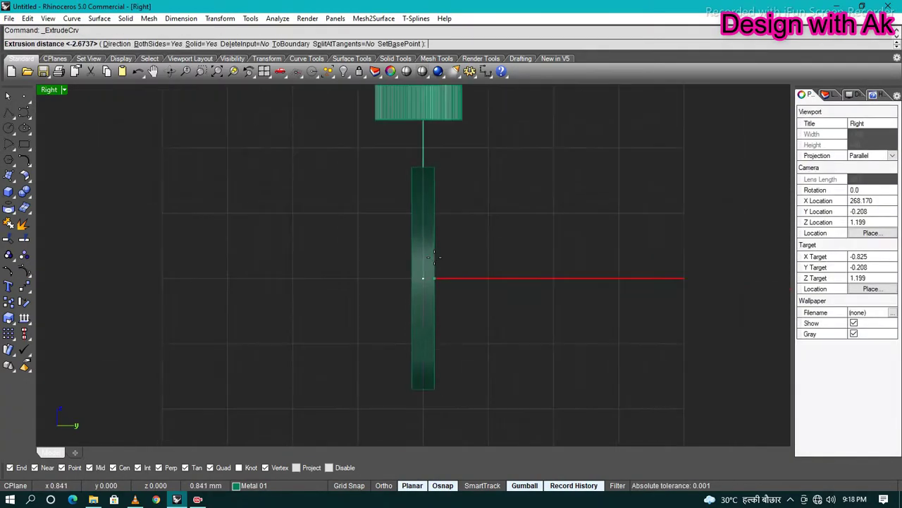
# Set the shank extrusion depth, then view the heart head from a top-down angle.
pyautogui.click(442, 258)
pyautogui.hotkey('ctrl', 'F3')
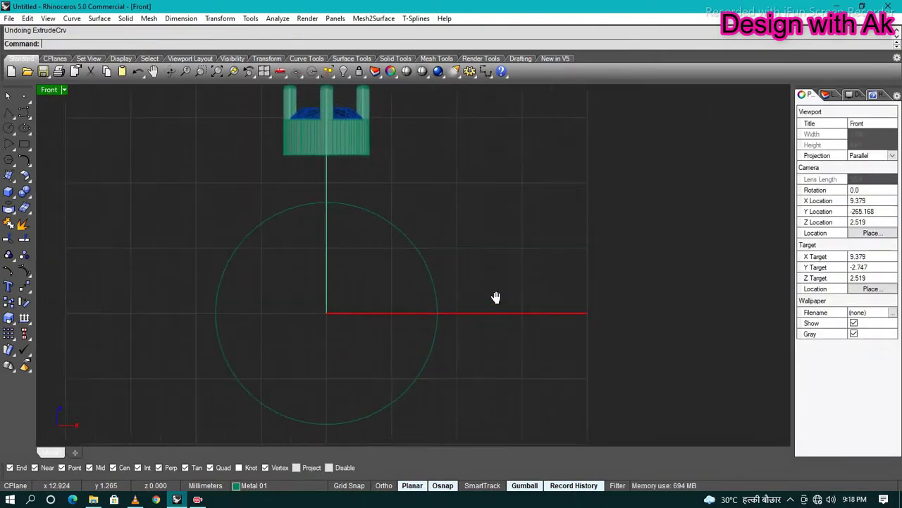
pyautogui.moveTo(489, 294); pyautogui.dragTo(455, 246, button='right')
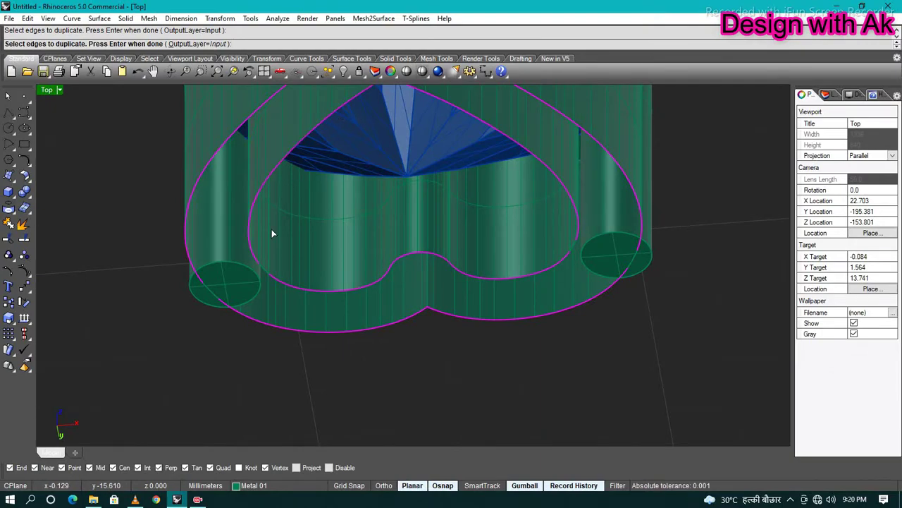
pyautogui.scroll(3, 272, 236)
pyautogui.scroll(-3, 491, 274)
pyautogui.scroll(2, 447, 165)
pyautogui.scroll(-4, 347, 163)
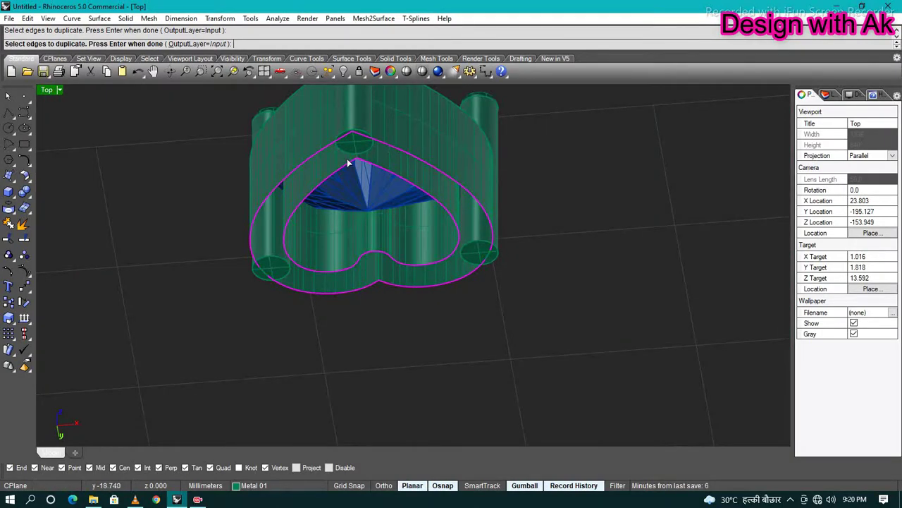
pyautogui.scroll(3, 347, 163)
pyautogui.scroll(-3, 372, 165)
pyautogui.moveTo(489, 186); pyautogui.dragTo(418, 262, button='right')
pyautogui.scroll(4, 253, 322)
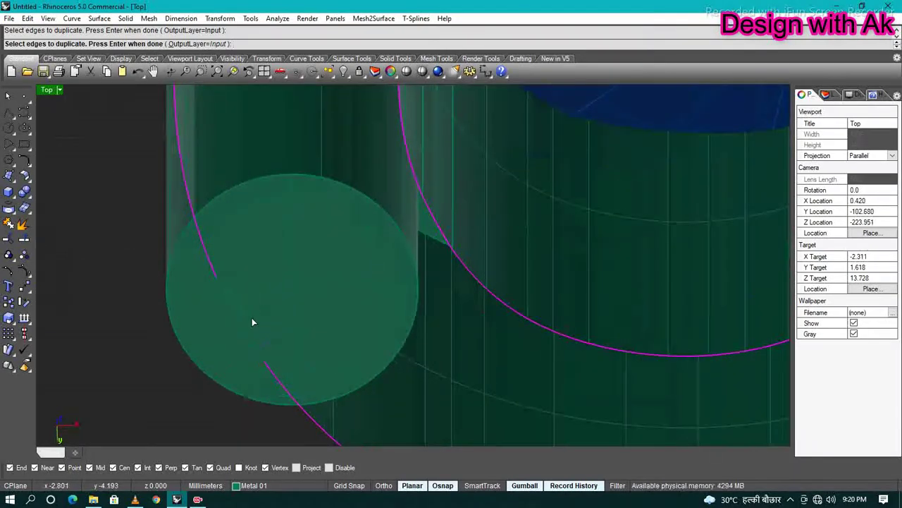
pyautogui.scroll(4, 245, 308)
# Duplicate the heart rim edge segments, choosing the correct edge where several overlap.
pyautogui.click(213, 276)
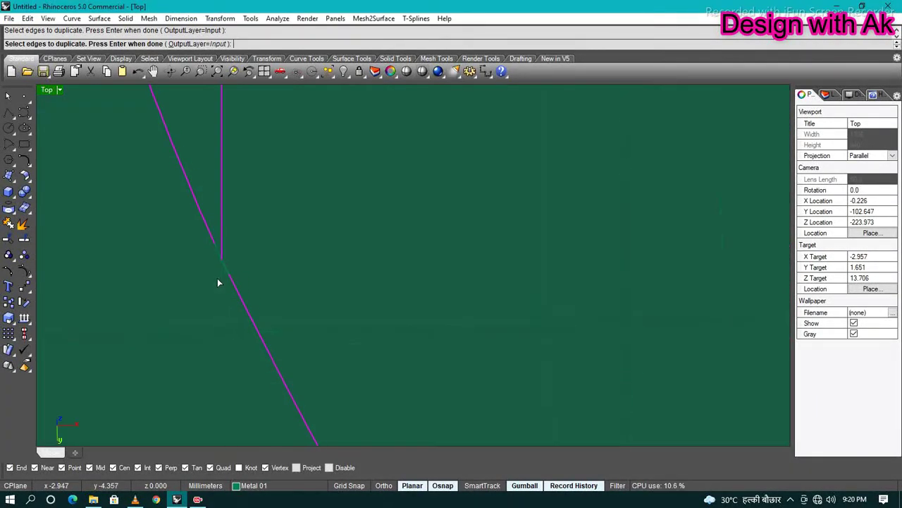
pyautogui.scroll(-3, 249, 243)
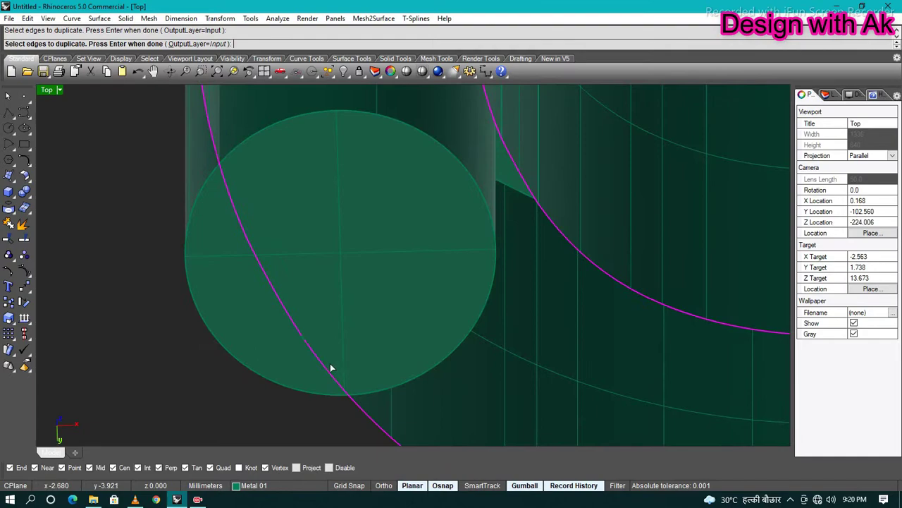
pyautogui.scroll(3, 238, 256)
pyautogui.click(226, 240)
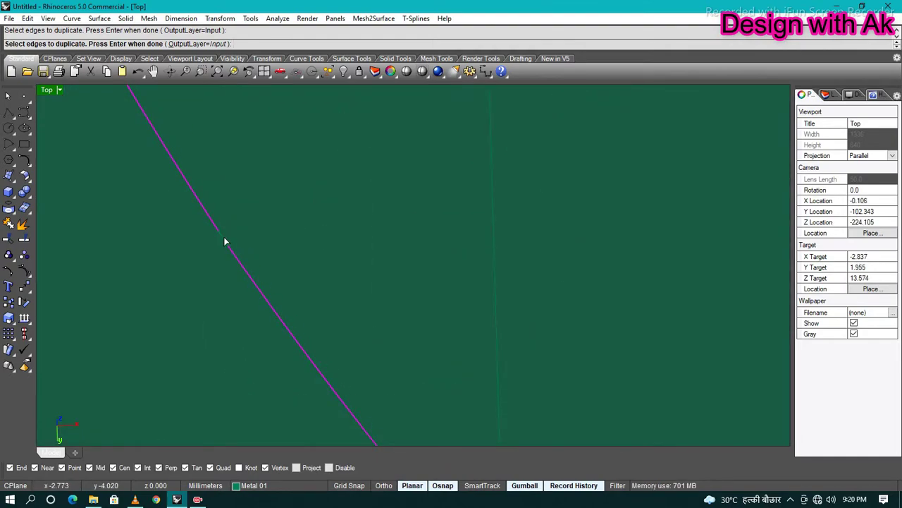
pyautogui.scroll(-2, 240, 254)
pyautogui.scroll(-5, 256, 264)
pyautogui.scroll(5, 644, 203)
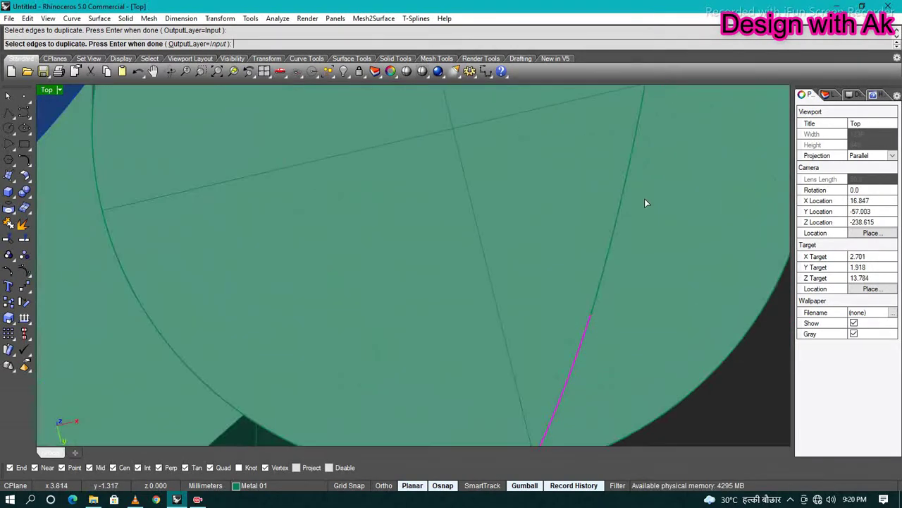
pyautogui.click(596, 302)
pyautogui.click(380, 201)
pyautogui.scroll(3, 619, 313)
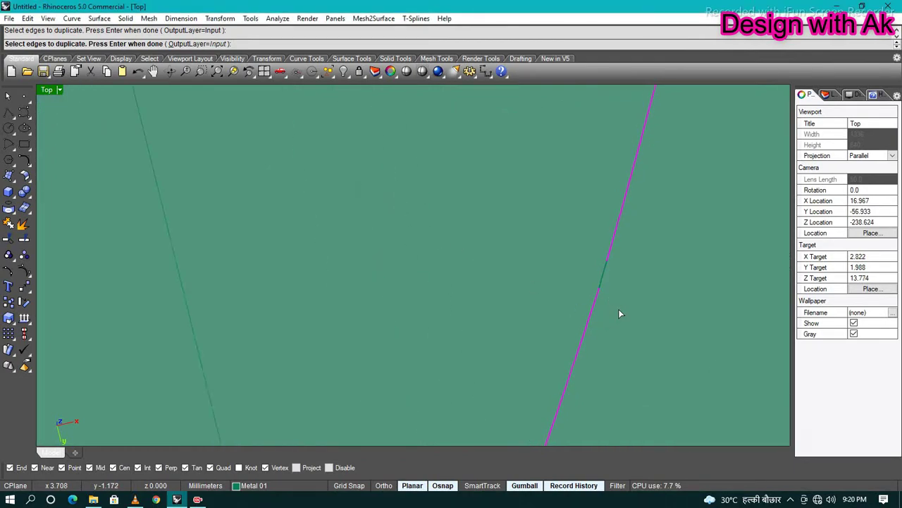
pyautogui.scroll(-3, 602, 272)
pyautogui.scroll(3, 614, 236)
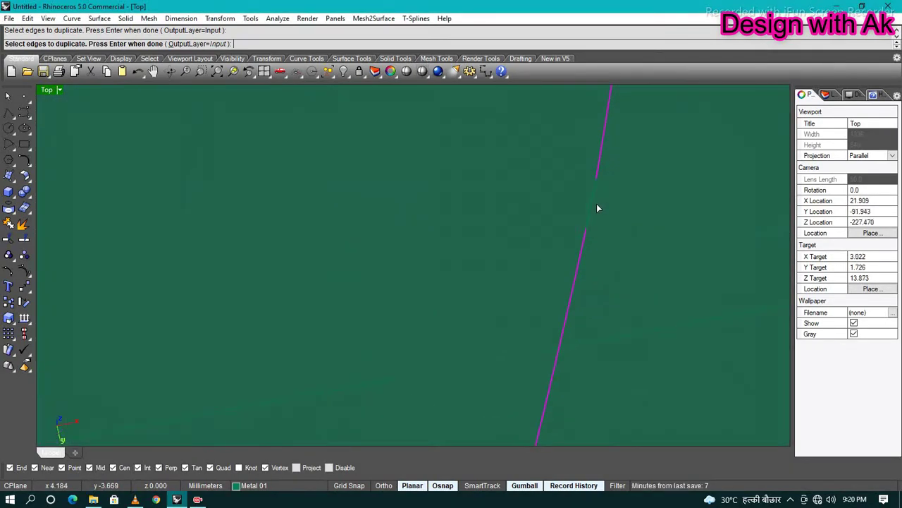
pyautogui.click(595, 202)
pyautogui.scroll(-3, 561, 268)
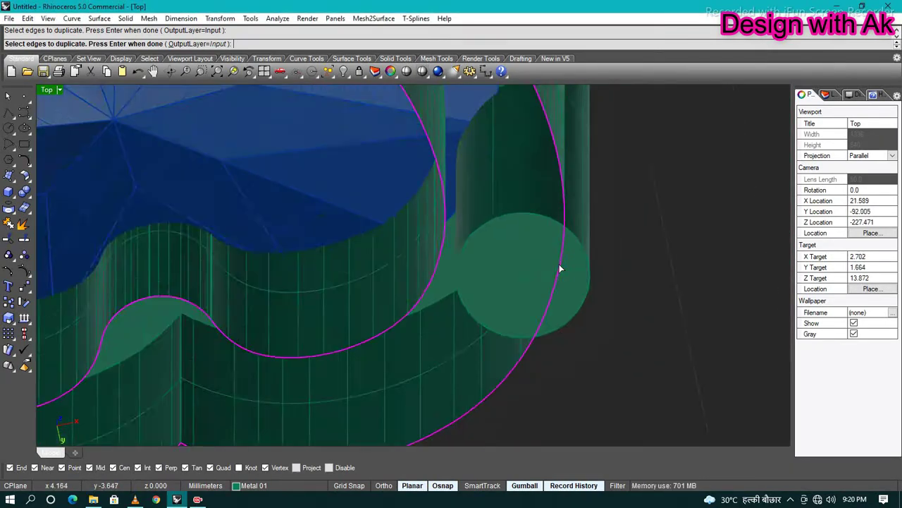
pyautogui.scroll(-3, 607, 288)
# Finish the edge copy and extrude the two heart curves downward below the head with EC.
pyautogui.press('Return')
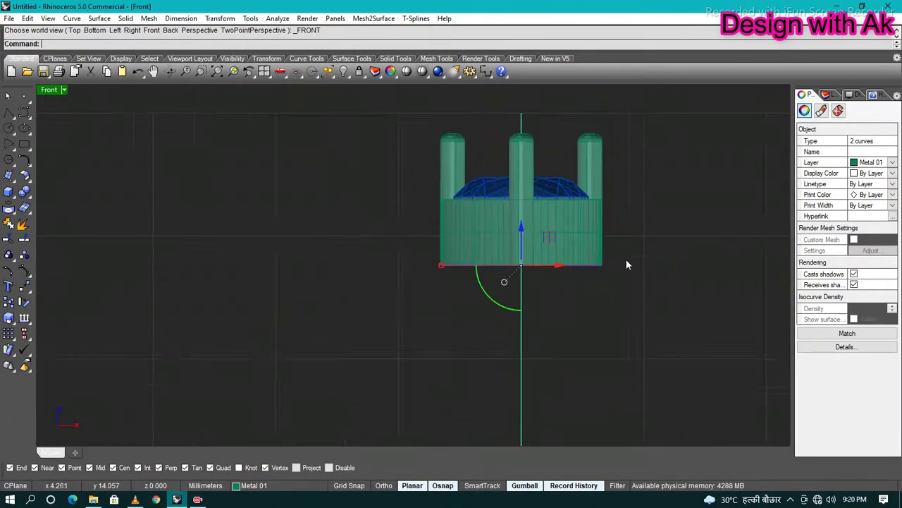
pyautogui.scroll(2, 614, 285)
pyautogui.write('EC')
pyautogui.press('Return')
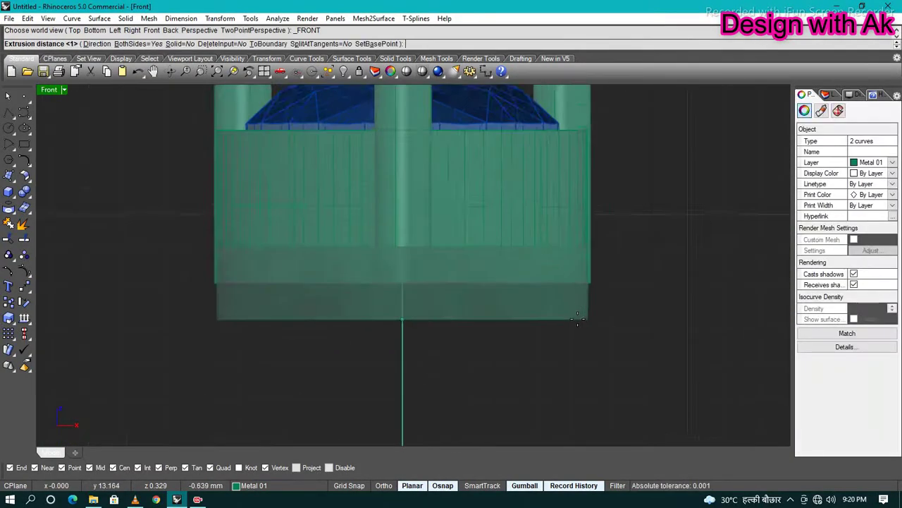
pyautogui.scroll(2, 574, 302)
pyautogui.scroll(-3, 598, 348)
pyautogui.click(598, 348)
# Hide and restore all objects, then select and inspect the heart-shaped head body.
pyautogui.hotkey('ctrl', 'a')
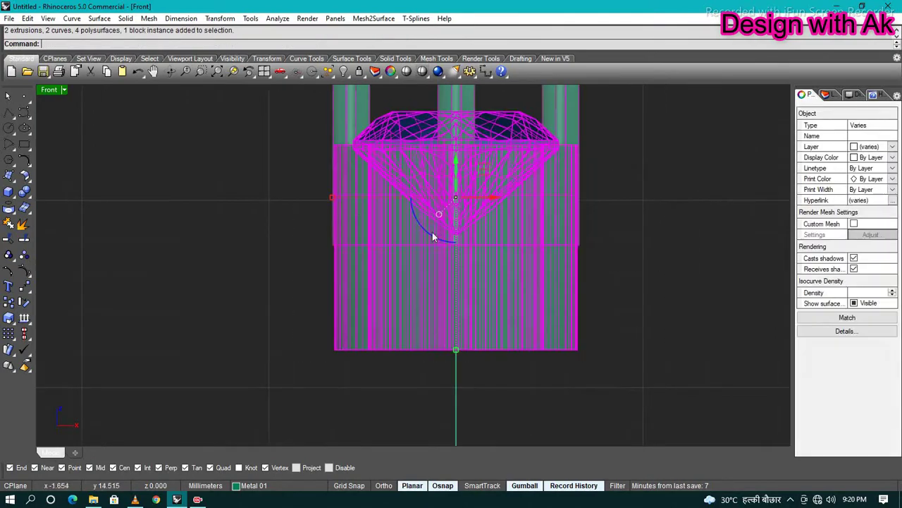
pyautogui.scroll(-3, 564, 303)
pyautogui.hotkey('ctrl', 'h')
pyautogui.hotkey('ctrl', 'alt', 'h')
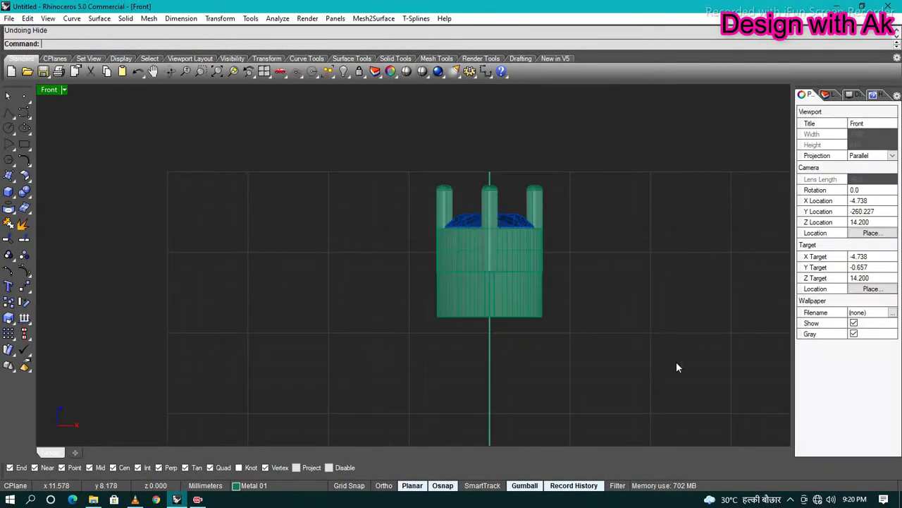
pyautogui.scroll(3, 555, 306)
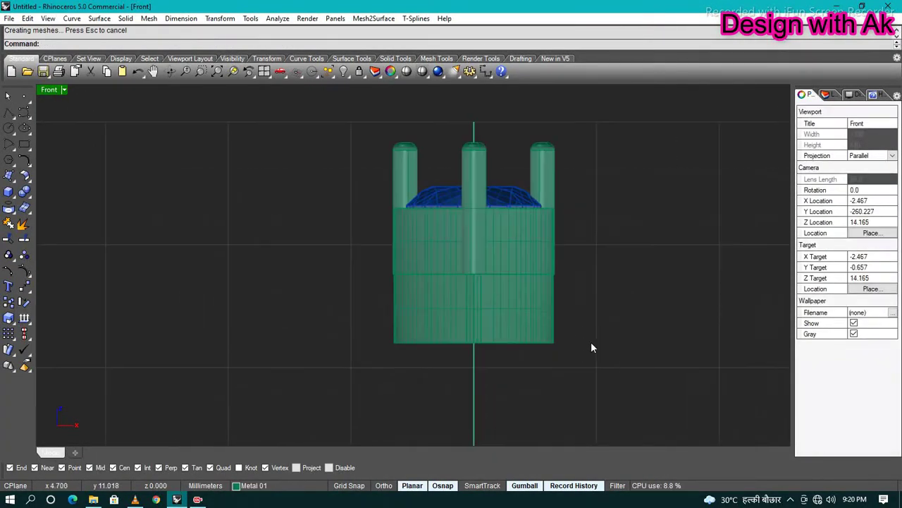
pyautogui.keyDown('ctrl'); pyautogui.keyDown('shift'); pyautogui.moveTo(592, 346); pyautogui.dragTo(626, 308, button='right'); pyautogui.keyUp('shift'); pyautogui.keyUp('ctrl')
pyautogui.scroll(2, 543, 323)
pyautogui.click(515, 339)
pyautogui.moveTo(485, 356)
pyautogui.keyDown('ctrl'); pyautogui.keyDown('shift'); pyautogui.mouseDown(button='right')
pyautogui.moveTo(583, 289)
pyautogui.moveTo(549, 311)
pyautogui.mouseUp(button='right'); pyautogui.keyUp('shift'); pyautogui.keyUp('ctrl')
pyautogui.click(536, 313)
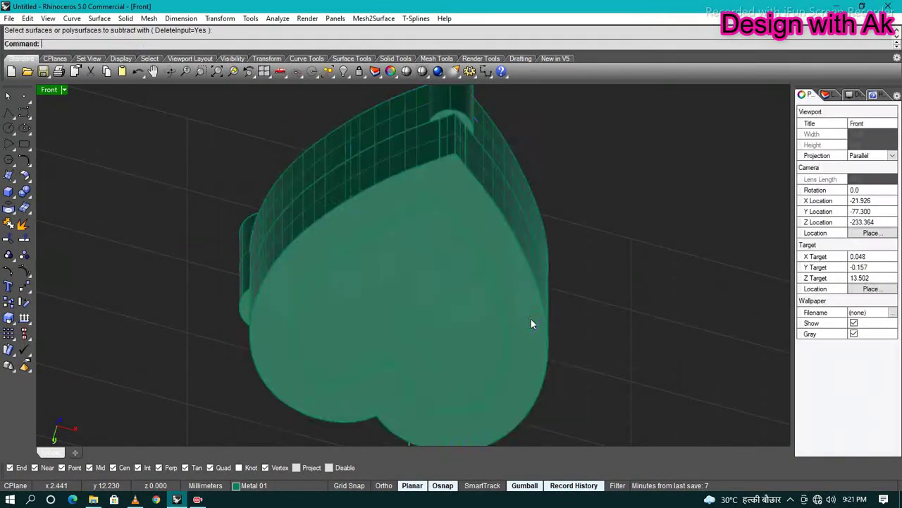
pyautogui.scroll(3, 516, 295)
pyautogui.click(526, 298)
pyautogui.press('Escape')
pyautogui.scroll(-5, 553, 321)
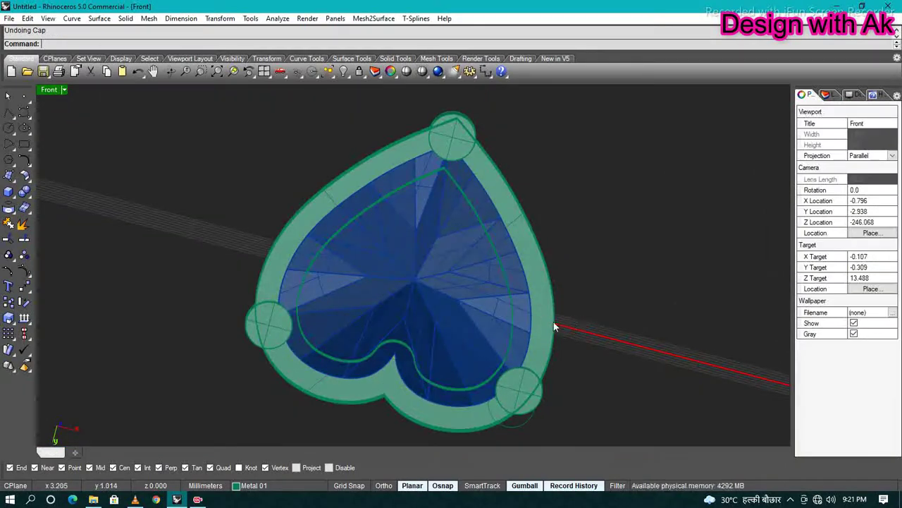
pyautogui.keyDown('ctrl'); pyautogui.keyDown('shift'); pyautogui.moveTo(553, 322); pyautogui.dragTo(540, 268, button='right'); pyautogui.keyUp('shift'); pyautogui.keyUp('ctrl')
# Run DupEdge and copy the first heart rim edge as a curve.
pyautogui.write('DupEdge')
pyautogui.press('Return')
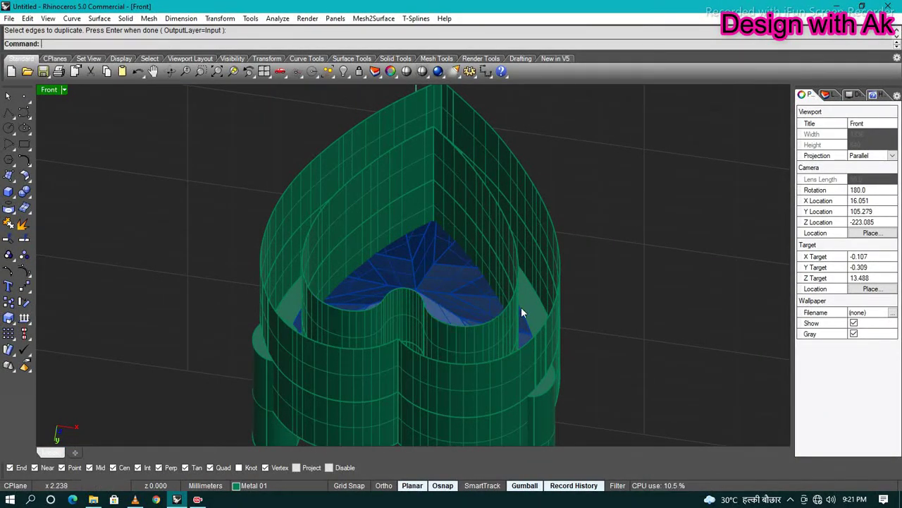
pyautogui.press('Return')
pyautogui.click(517, 337)
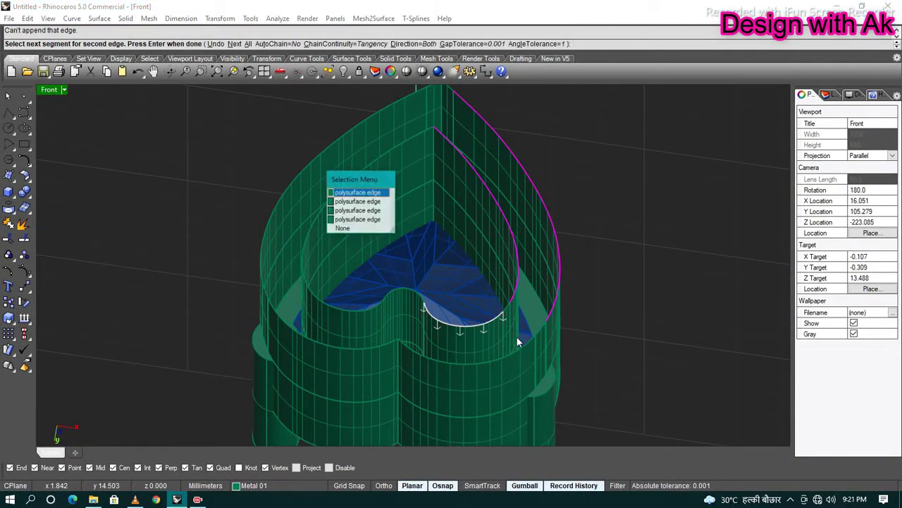
pyautogui.press('Return')
pyautogui.press('Return')
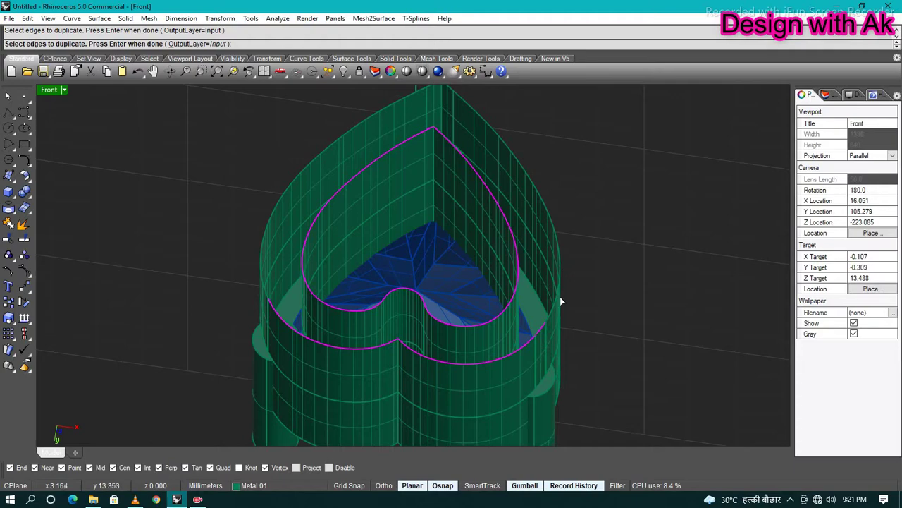
# Copy the overlapping inner heart rim edge, finish the duplicate, and return to the Top view.
pyautogui.scroll(3, 561, 223)
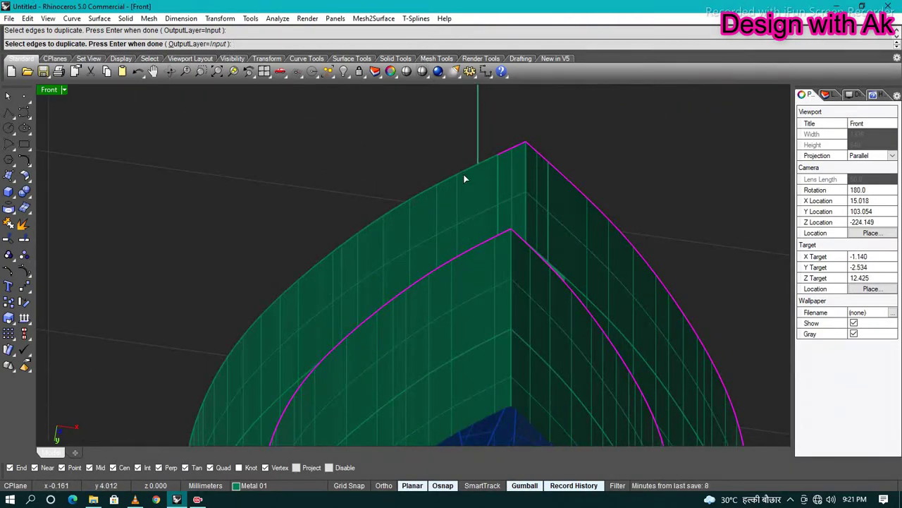
pyautogui.scroll(-3, 374, 339)
pyautogui.scroll(3, 349, 255)
pyautogui.scroll(2, 348, 252)
pyautogui.scroll(2, 332, 231)
pyautogui.click(332, 231)
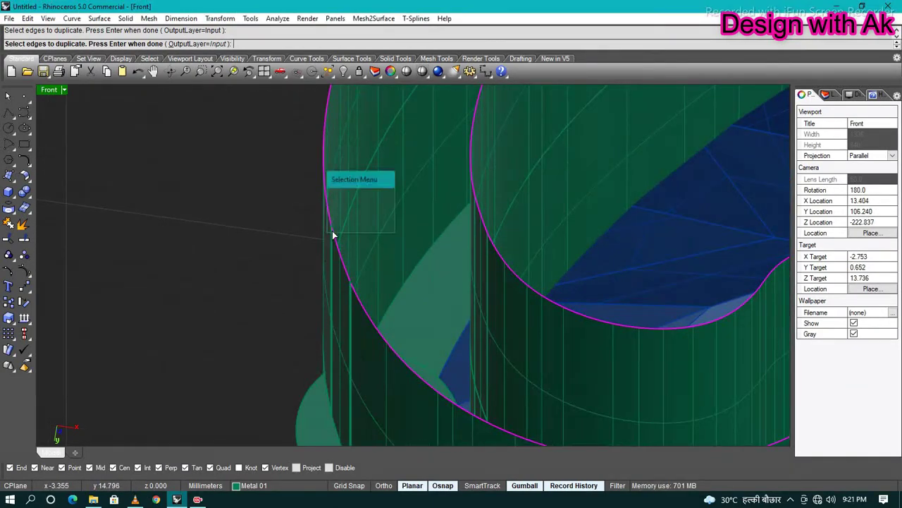
pyautogui.scroll(3, 332, 230)
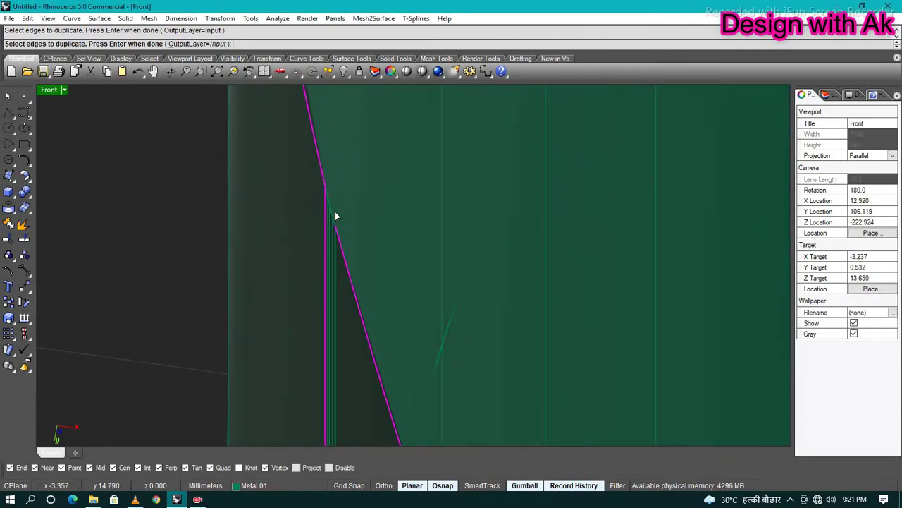
pyautogui.scroll(-1, 332, 212)
pyautogui.scroll(-2, 352, 254)
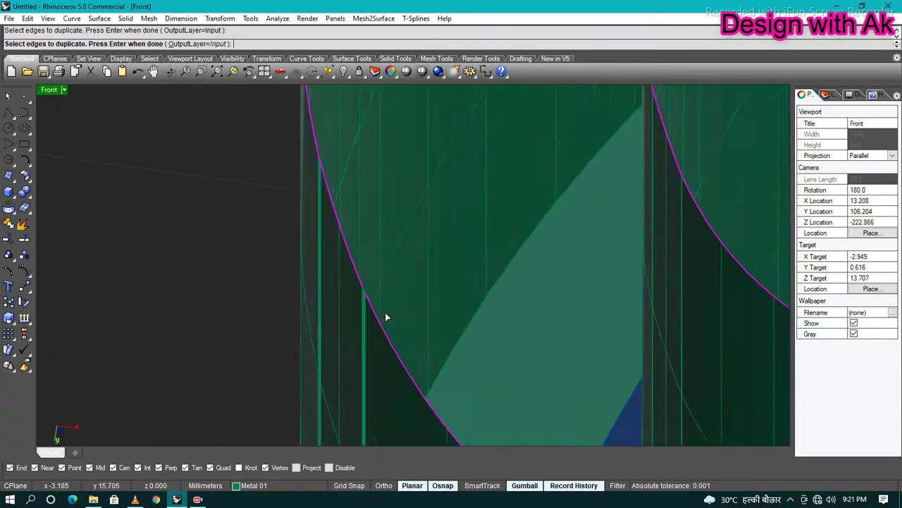
pyautogui.scroll(2, 322, 241)
pyautogui.scroll(-1, 318, 230)
pyautogui.scroll(-2, 346, 250)
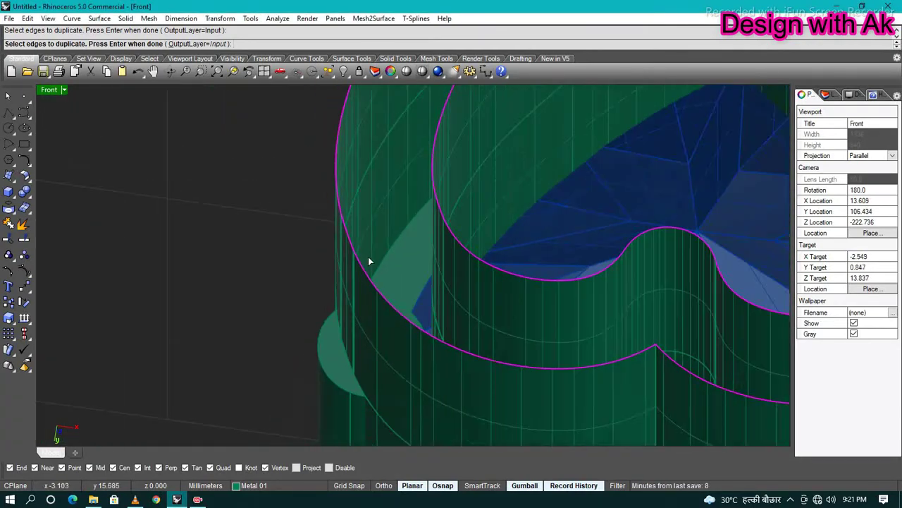
pyautogui.scroll(-2, 368, 258)
pyautogui.scroll(-1, 695, 273)
pyautogui.moveTo(679, 305); pyautogui.dragTo(680, 238, button='right')
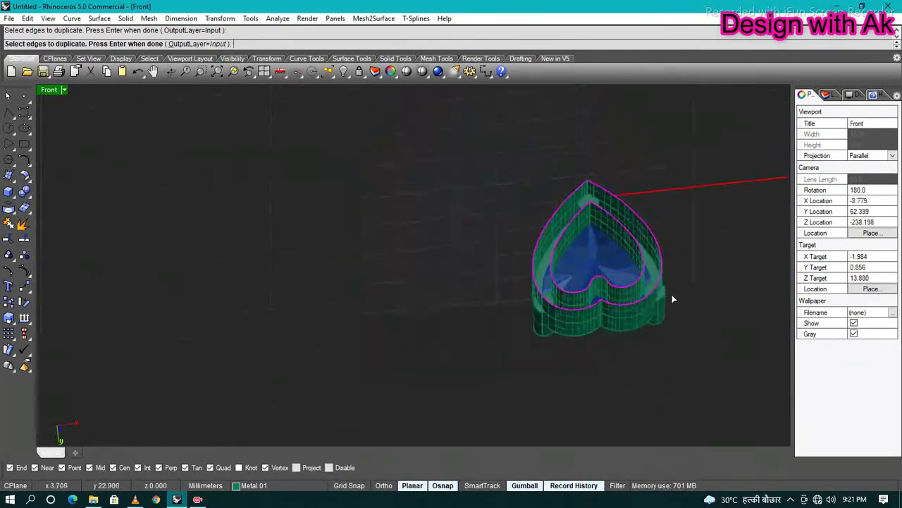
pyautogui.press('Return')
pyautogui.hotkey('ctrl', 'F1')
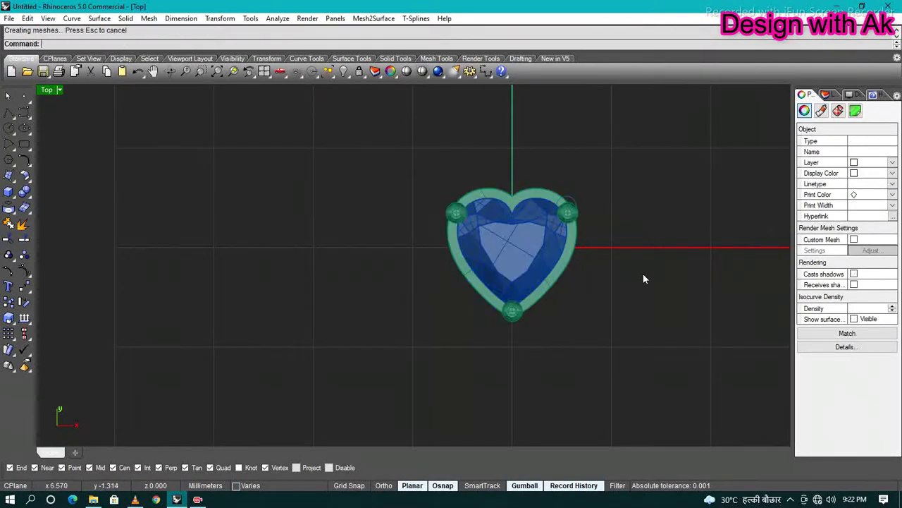
# In the Right view, select the shank cylinder together with its curve.
pyautogui.hotkey('ctrl', 'F3')
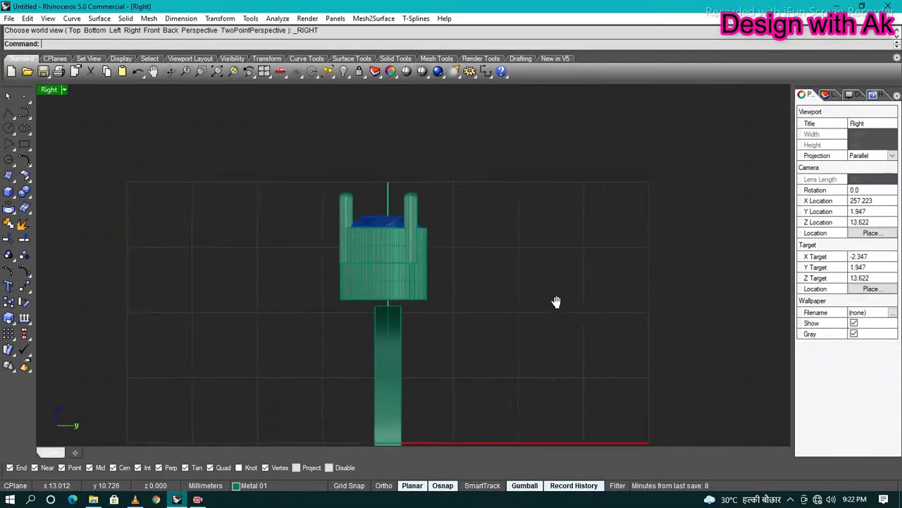
pyautogui.scroll(3, 557, 302)
pyautogui.scroll(-3, 514, 270)
pyautogui.click(484, 282)
pyautogui.moveTo(313, 175); pyautogui.dragTo(568, 303)
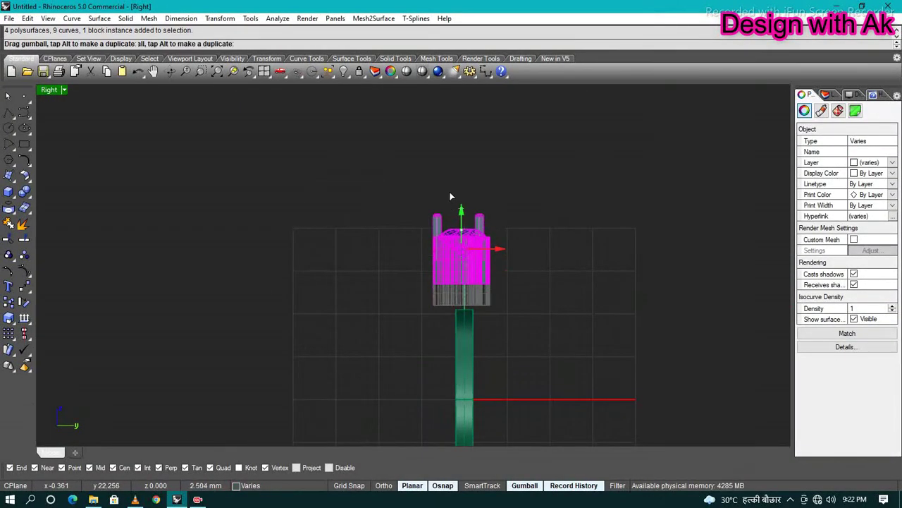
pyautogui.click(350, 275)
pyautogui.scroll(3, 426, 334)
pyautogui.click(426, 334)
pyautogui.press('Delete')
pyautogui.hotkey('ctrl', 'z')
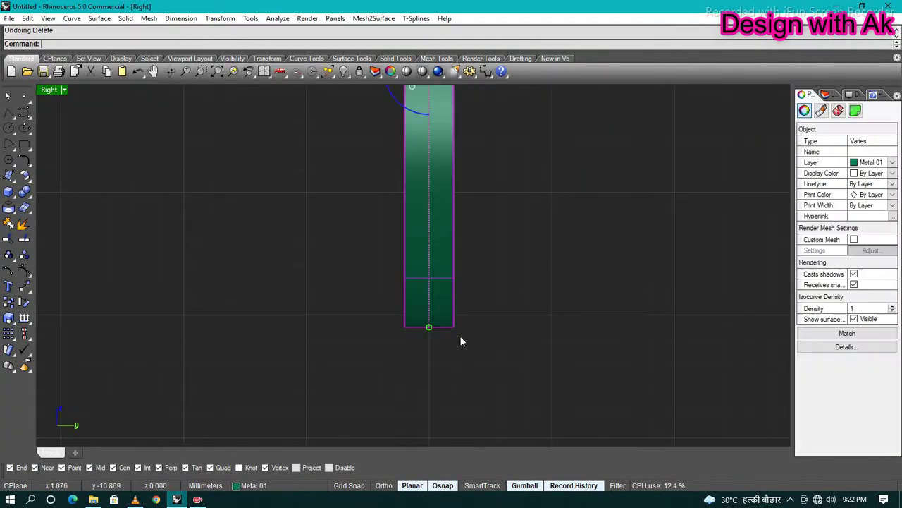
pyautogui.click(459, 341)
pyautogui.scroll(-3, 459, 362)
pyautogui.moveTo(395, 240); pyautogui.dragTo(473, 322)
# Create a bounding editing cage around the shank and flare its lower points outward.
pyautogui.write('Cage')
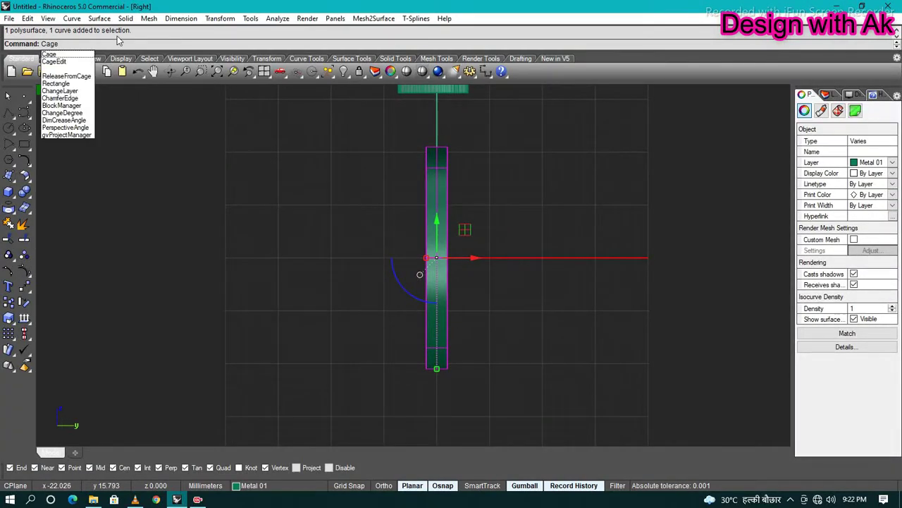
pyautogui.scroll(-2, 385, 183)
pyautogui.click(378, 150)
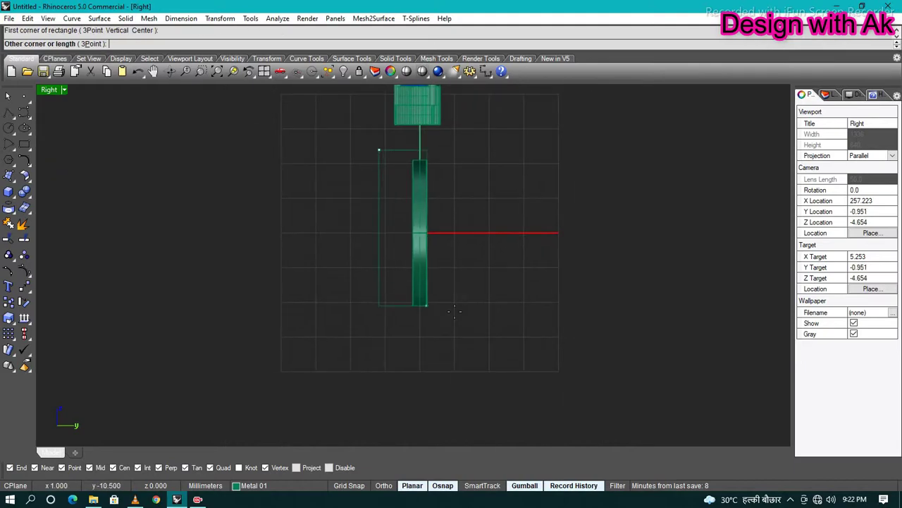
pyautogui.press('Return')
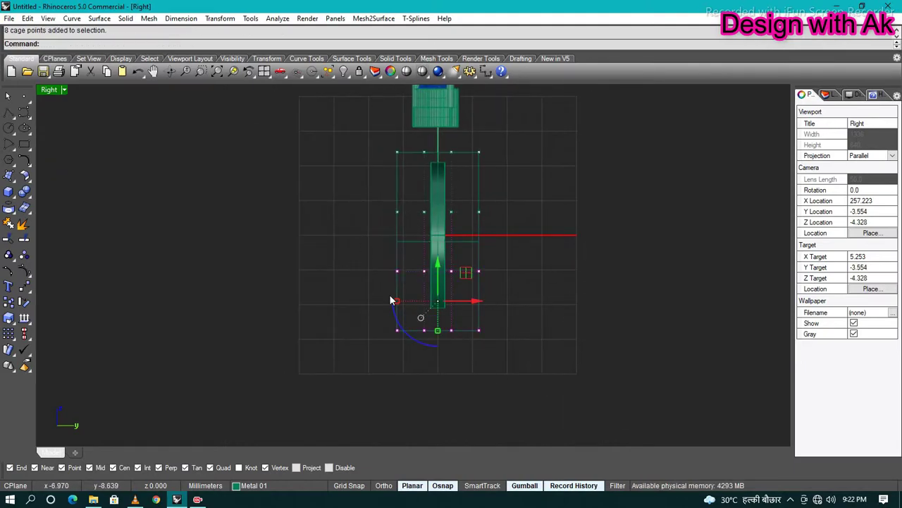
pyautogui.hotkey('ctrl', 'z')
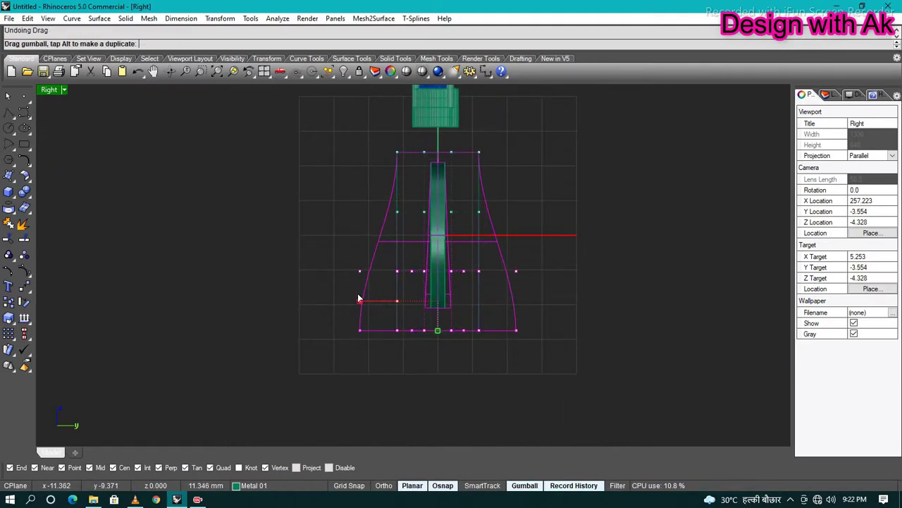
pyautogui.moveTo(359, 298); pyautogui.dragTo(407, 231)
# Delete the editing cage and start DupEdge with the DD alias.
pyautogui.scroll(1, 543, 245)
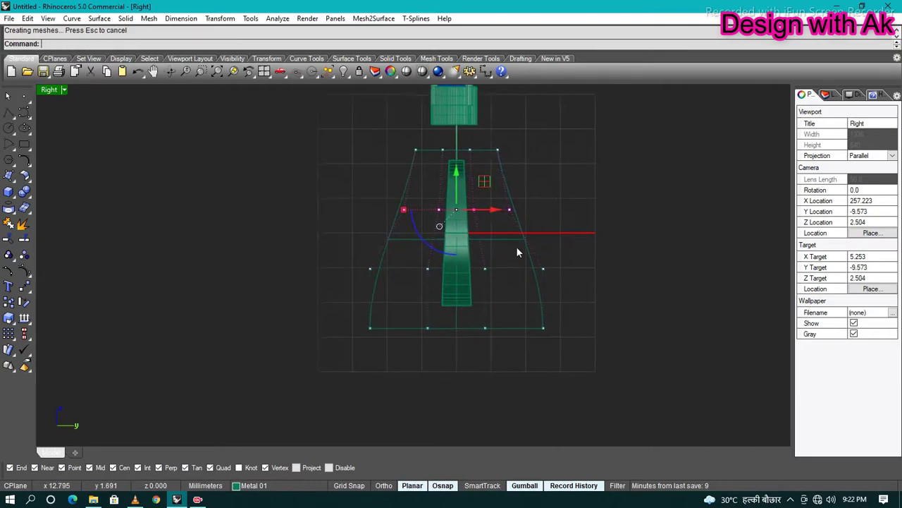
pyautogui.scroll(3, 516, 246)
pyautogui.click(548, 304)
pyautogui.press('Delete')
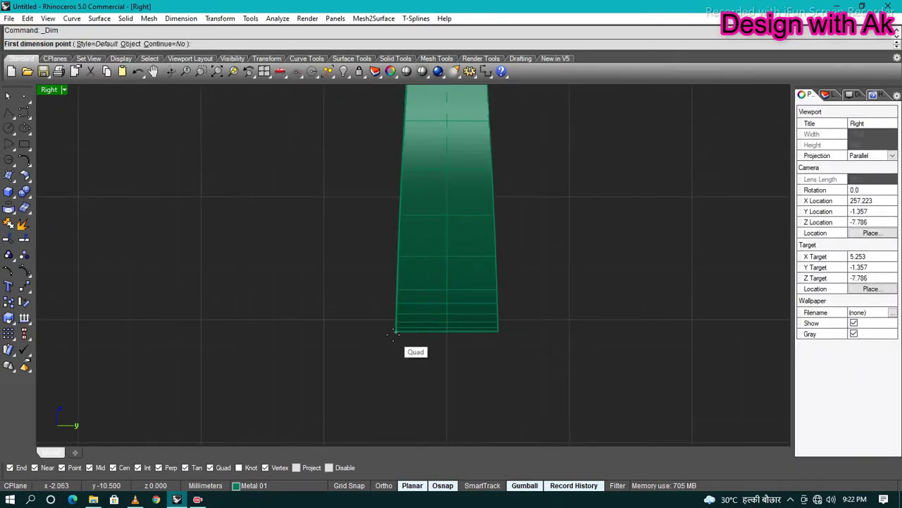
pyautogui.press('Escape')
pyautogui.scroll(-3, 477, 400)
pyautogui.scroll(3, 448, 175)
pyautogui.write('DD')
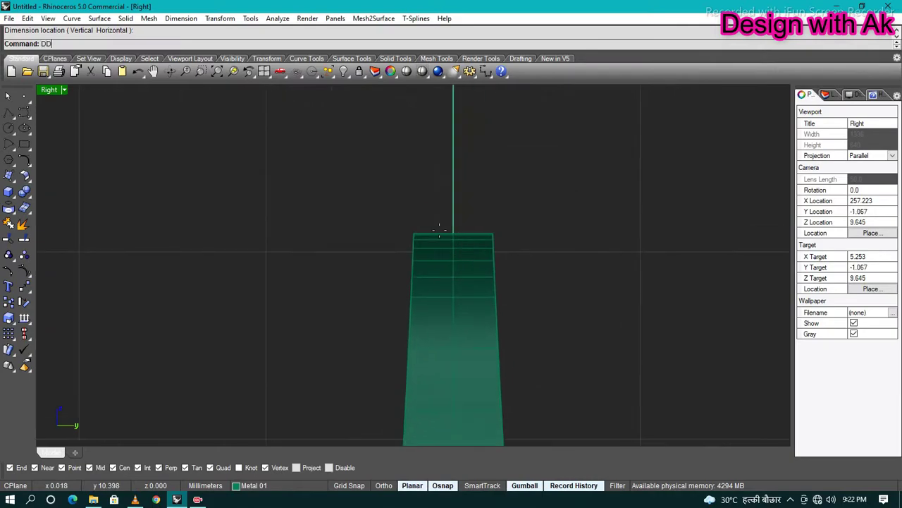
pyautogui.scroll(-2, 493, 190)
# Duplicate the tapered shank's edges as curves with DupEdge.
pyautogui.scroll(2, 475, 260)
pyautogui.click(428, 270)
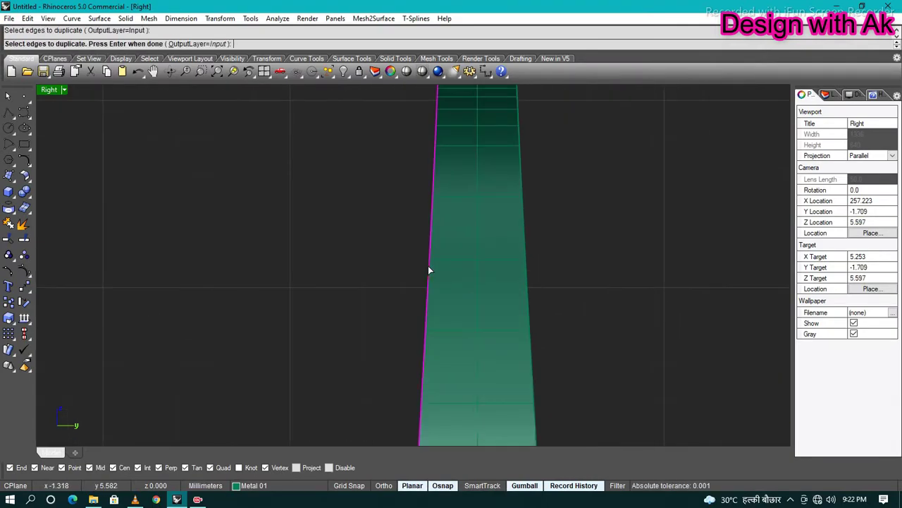
pyautogui.press('Return')
pyautogui.scroll(-2, 530, 271)
# Offset the extracted curve along the shank surface with OffsetCrvOnSrf.
pyautogui.write('ffsetcrv')
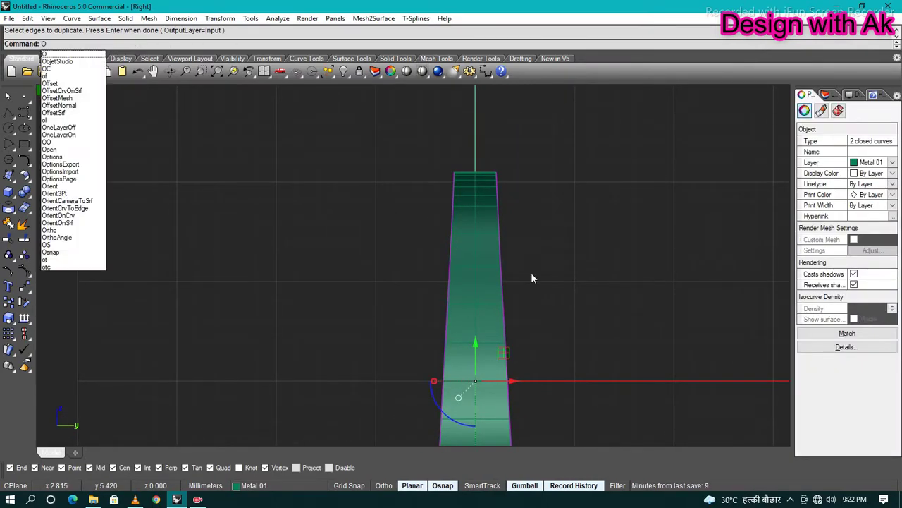
pyautogui.press('Return')
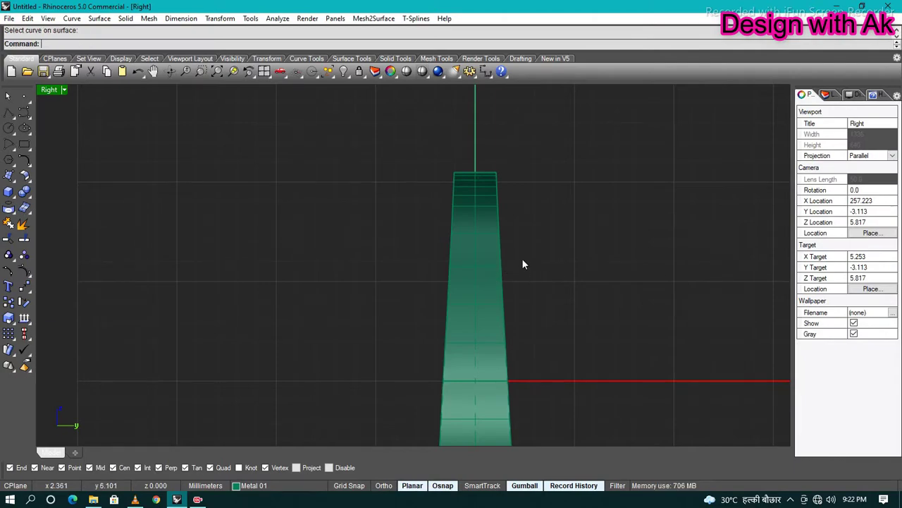
pyautogui.click(465, 250)
pyautogui.click(365, 192)
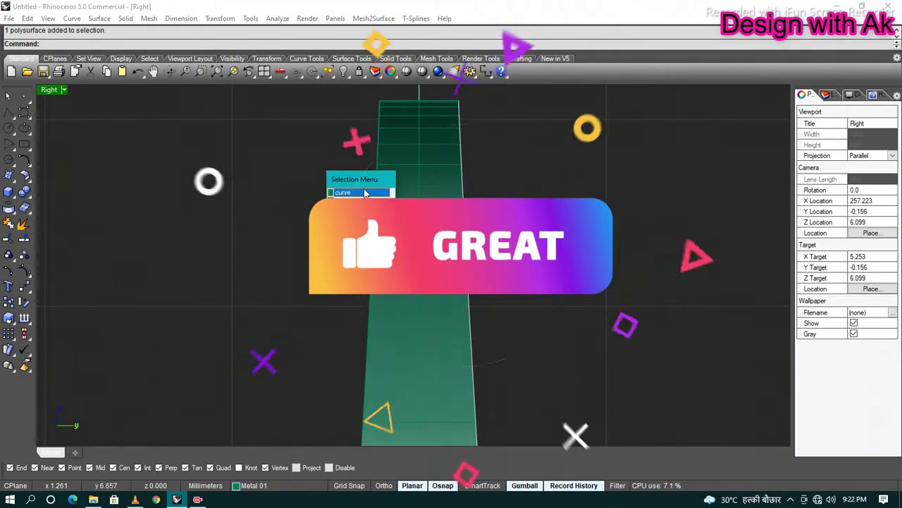
pyautogui.click(365, 192)
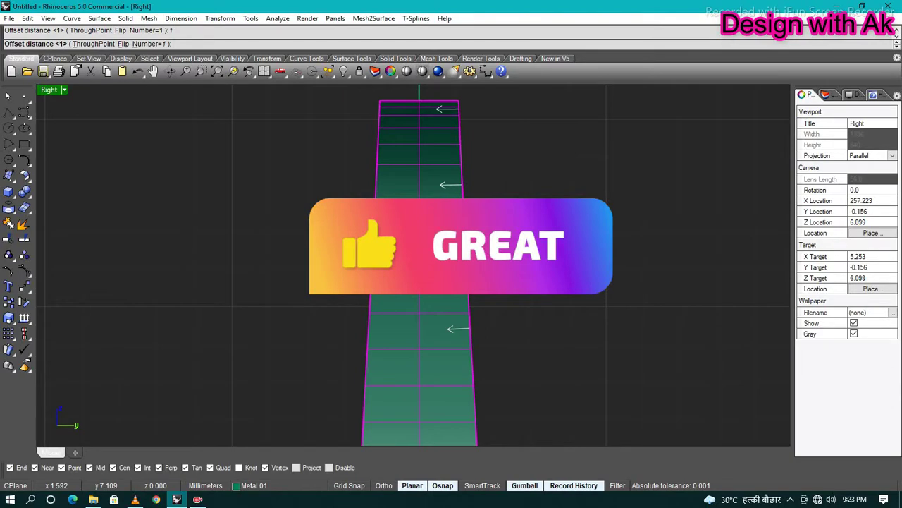
pyautogui.scroll(5, 478, 227)
pyautogui.click(451, 190)
pyautogui.press('Return')
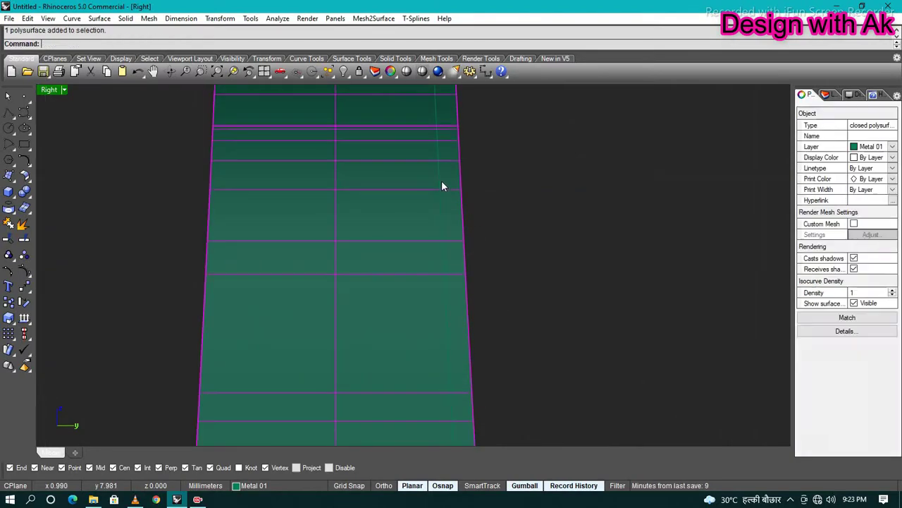
# Hide the shank solid so only the outline curves remain.
pyautogui.scroll(-3, 439, 173)
pyautogui.scroll(4, 424, 181)
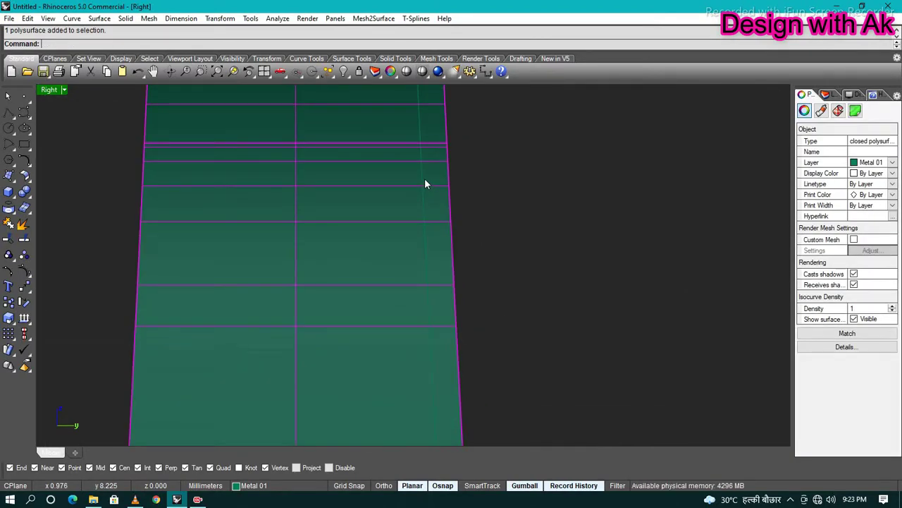
pyautogui.hotkey('ctrl', 'h')
pyautogui.click(427, 209)
# Move the offset curve to the red User Layer 01.
pyautogui.click(826, 94)
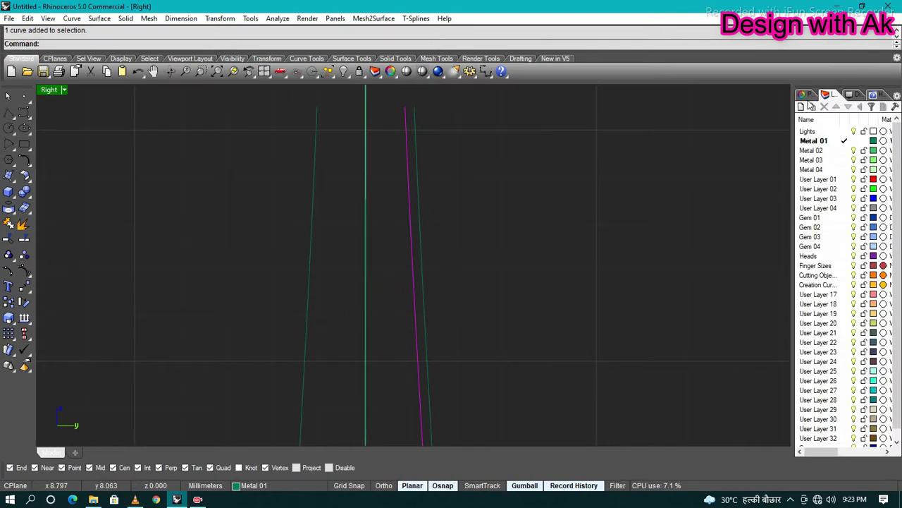
pyautogui.click(801, 95)
pyautogui.click(873, 171)
pyautogui.click(856, 205)
pyautogui.click(477, 224)
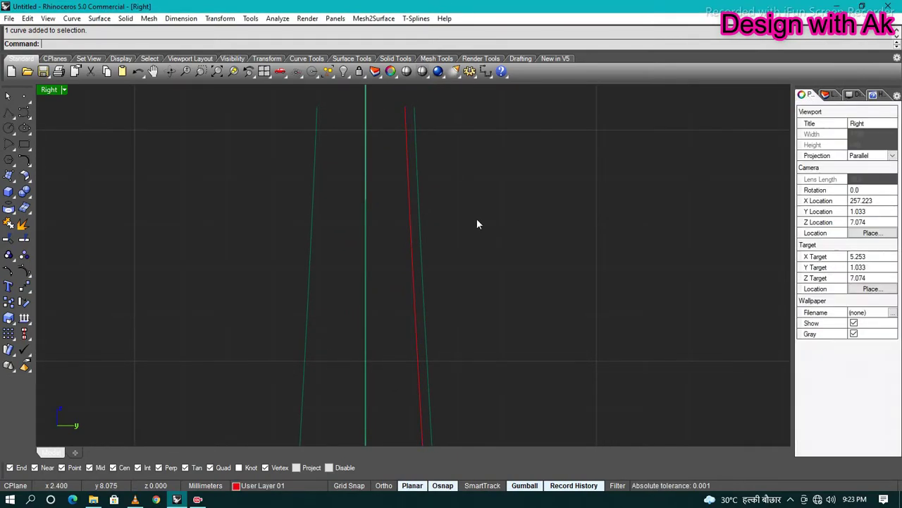
pyautogui.scroll(-3, 476, 224)
# Mirror the red curve across the shank about the origin (0).
pyautogui.click(452, 215)
pyautogui.write('mirror')
pyautogui.press('Return')
pyautogui.write('0')
pyautogui.press('Return')
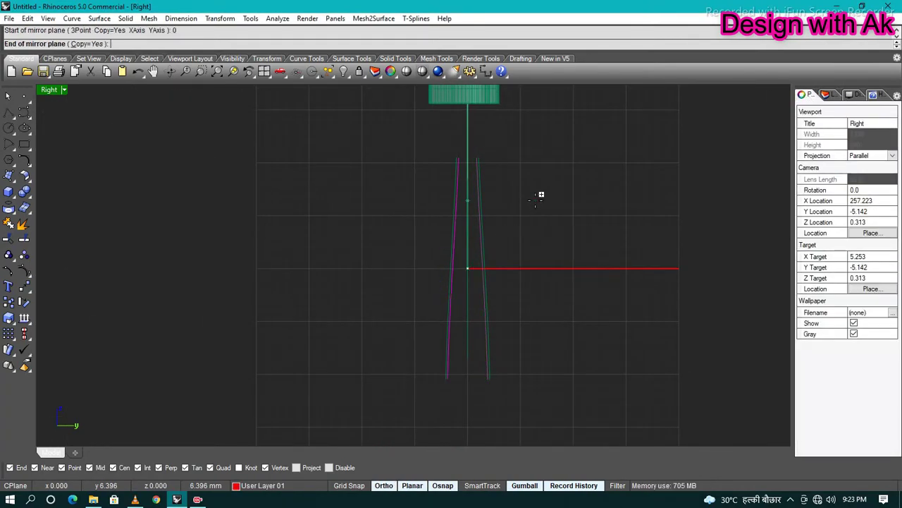
pyautogui.scroll(2, 511, 266)
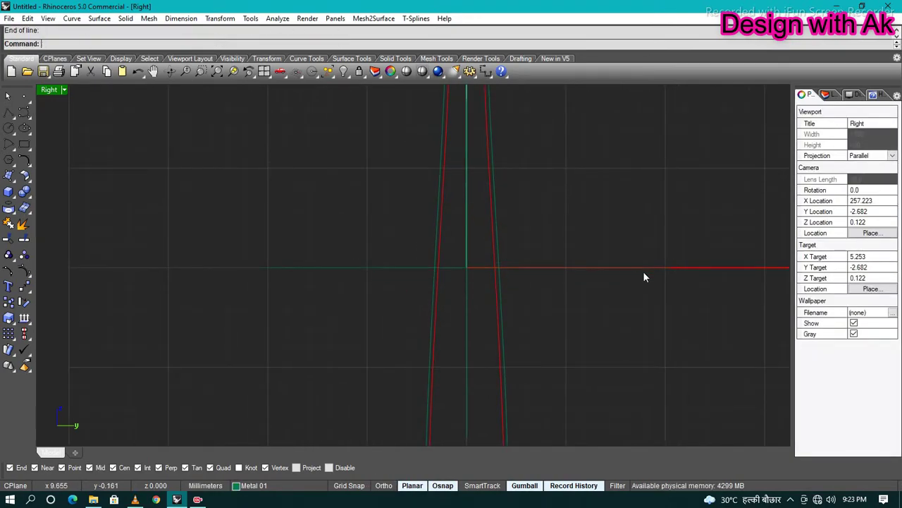
pyautogui.hotkey('ctrl', 'F1')
# Extrude a curve into a flat cutting surface with ExtrudeCrv, setting its direction.
pyautogui.write('extrudecrv')
pyautogui.press('Return')
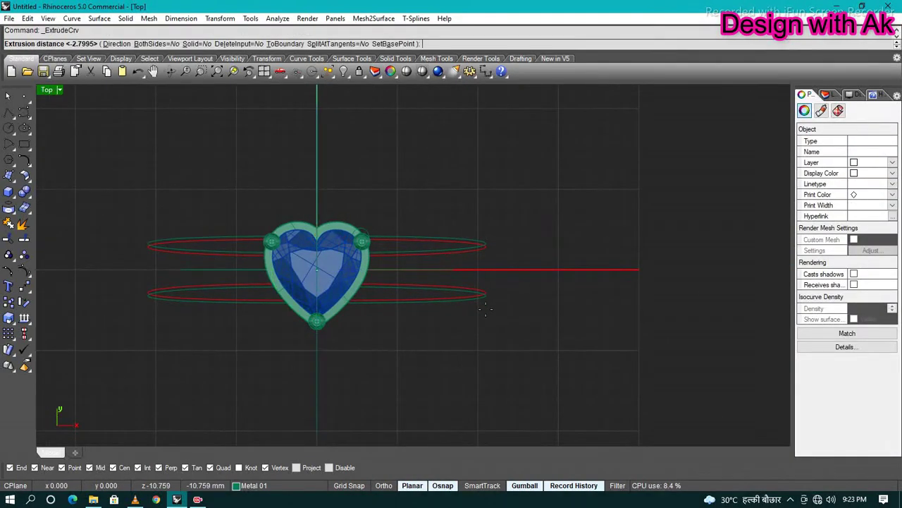
pyautogui.write('d')
pyautogui.press('Return')
pyautogui.click(501, 324)
pyautogui.click(670, 328)
pyautogui.hotkey('ctrl', 'F3')
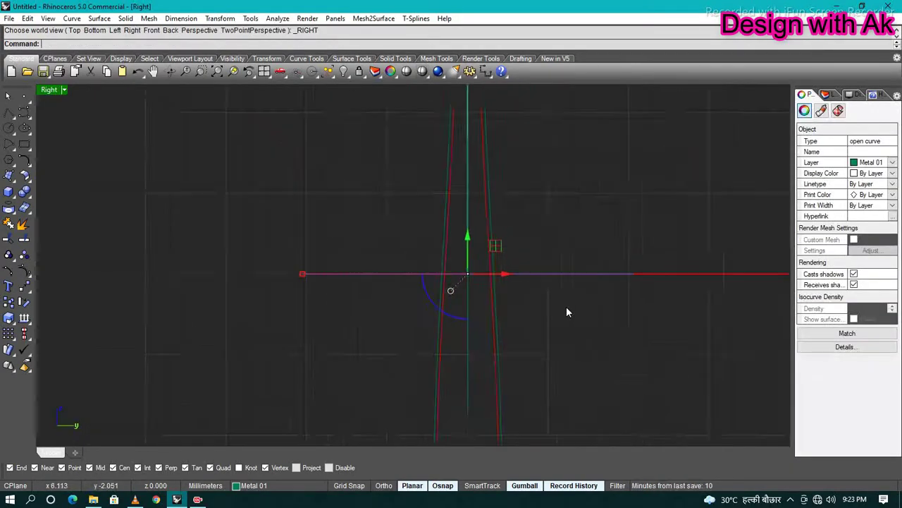
# Split the shank curves with the cutting surface, then delete the cutter.
pyautogui.click(527, 288)
pyautogui.scroll(3, 442, 234)
pyautogui.click(431, 203)
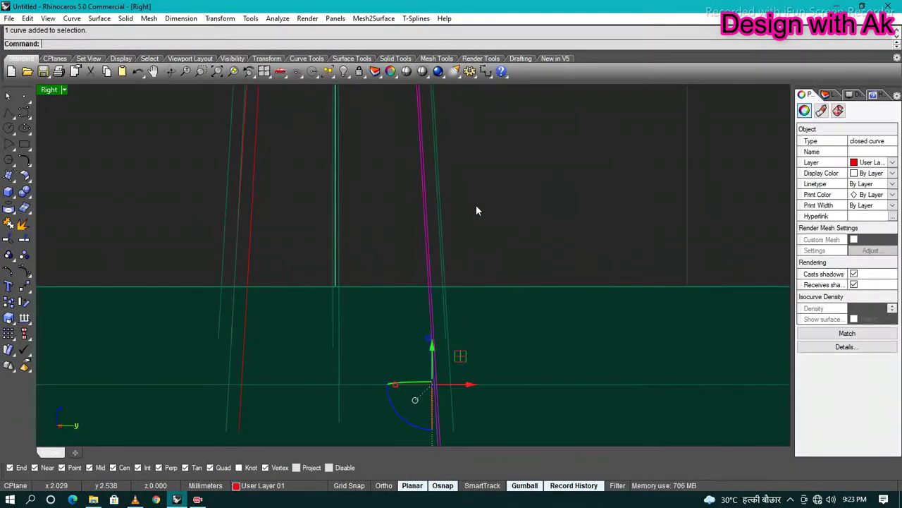
pyautogui.moveTo(257, 189); pyautogui.dragTo(440, 257, button='right')
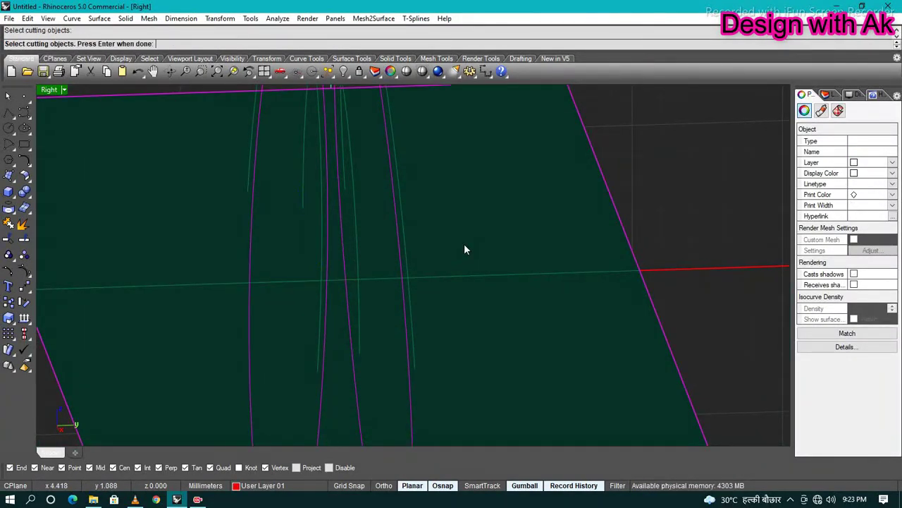
pyautogui.press('Escape')
pyautogui.scroll(-5, 464, 243)
pyautogui.click(576, 281)
pyautogui.press('Return')
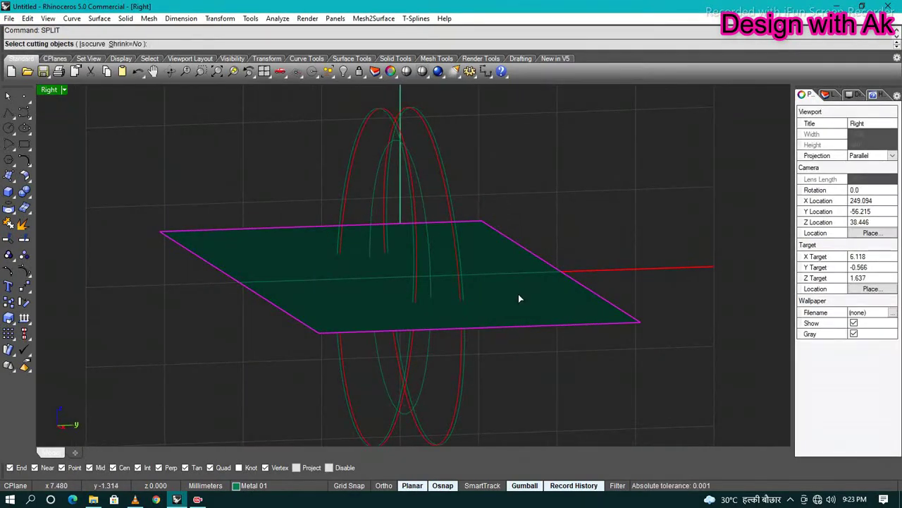
pyautogui.press('Escape')
pyautogui.press('Delete')
# Delete the unwanted lower curve piece.
pyautogui.scroll(3, 507, 299)
pyautogui.click(456, 351)
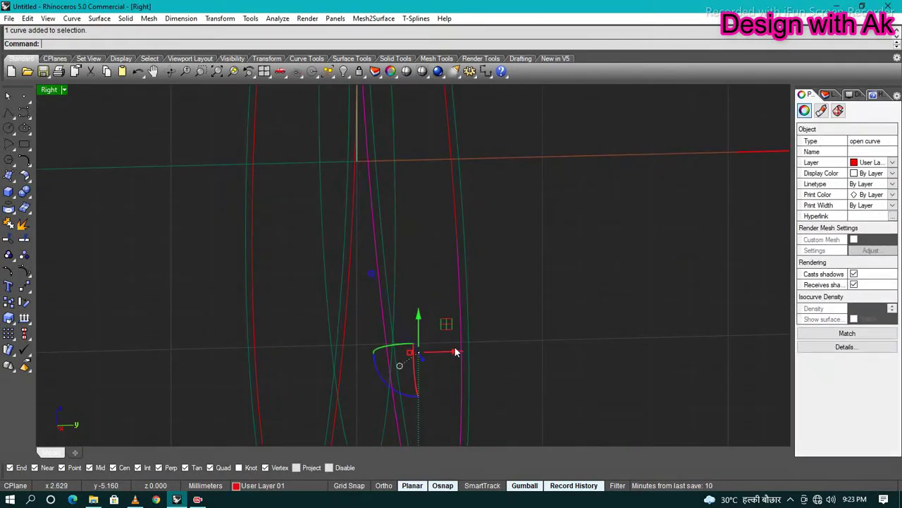
pyautogui.scroll(2, 344, 316)
pyautogui.scroll(-4, 480, 329)
pyautogui.scroll(3, 473, 324)
pyautogui.press('Delete')
pyautogui.scroll(-2, 453, 281)
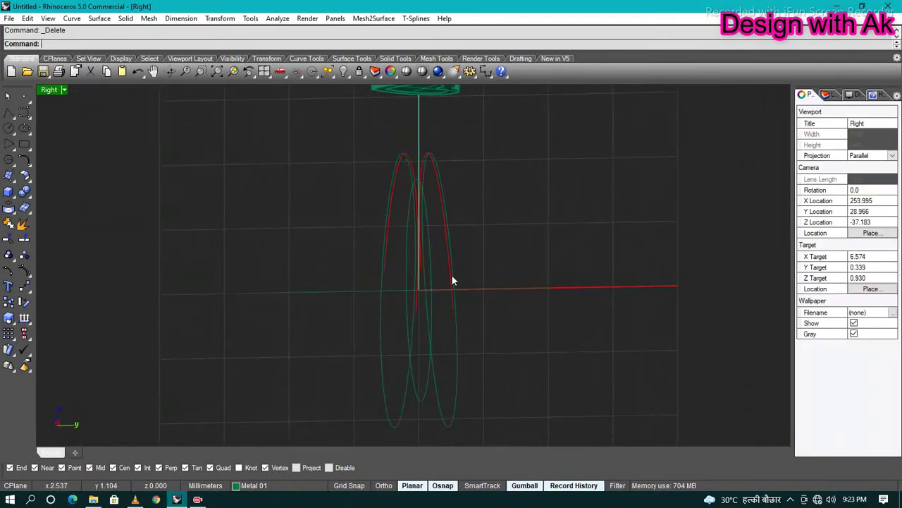
# Run Split again while checking the curves in Front and Right views.
pyautogui.write('split')
pyautogui.press('Return')
pyautogui.write('front')
pyautogui.press('Return')
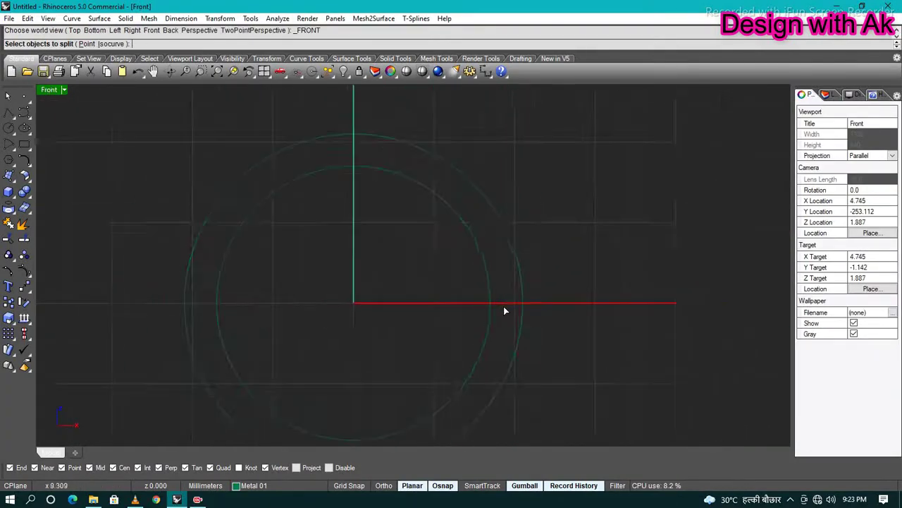
pyautogui.write('right')
pyautogui.press('Return')
pyautogui.press('Escape')
# Start a blend, then draw a horizontal line and move it up above the curves.
pyautogui.write('blend')
pyautogui.press('Return')
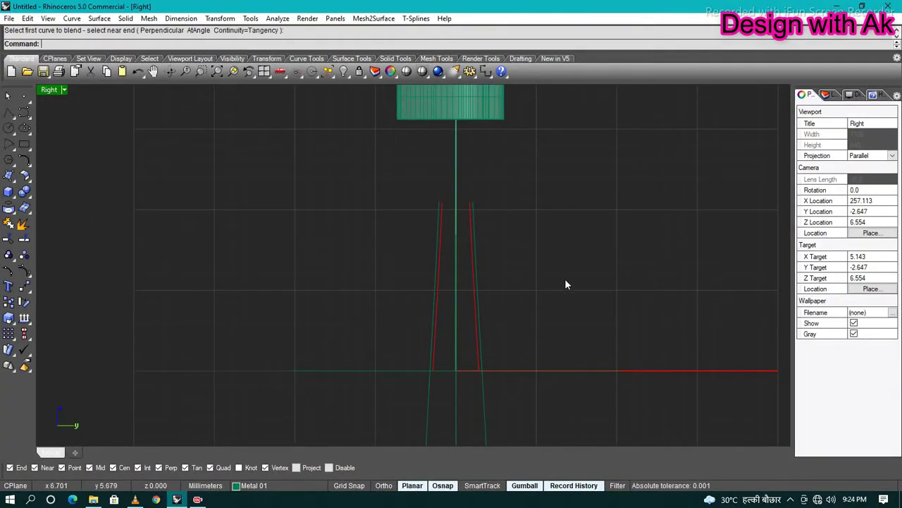
pyautogui.moveTo(565, 285); pyautogui.dragTo(568, 253, button='right')
pyautogui.write('L')
pyautogui.click(716, 302)
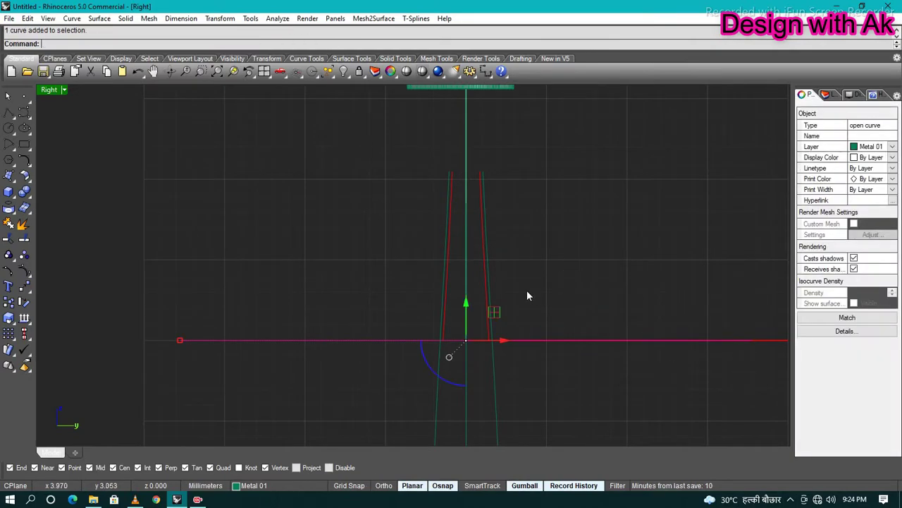
pyautogui.moveTo(468, 305); pyautogui.dragTo(467, 176)
pyautogui.scroll(-2, 503, 210)
# In Front view, select everything and lower the whole heart head assembly.
pyautogui.keyDown('ctrl'); pyautogui.keyDown('shift'); pyautogui.moveTo(503, 210); pyautogui.dragTo(585, 272, button='right'); pyautogui.keyUp('shift'); pyautogui.keyUp('ctrl')
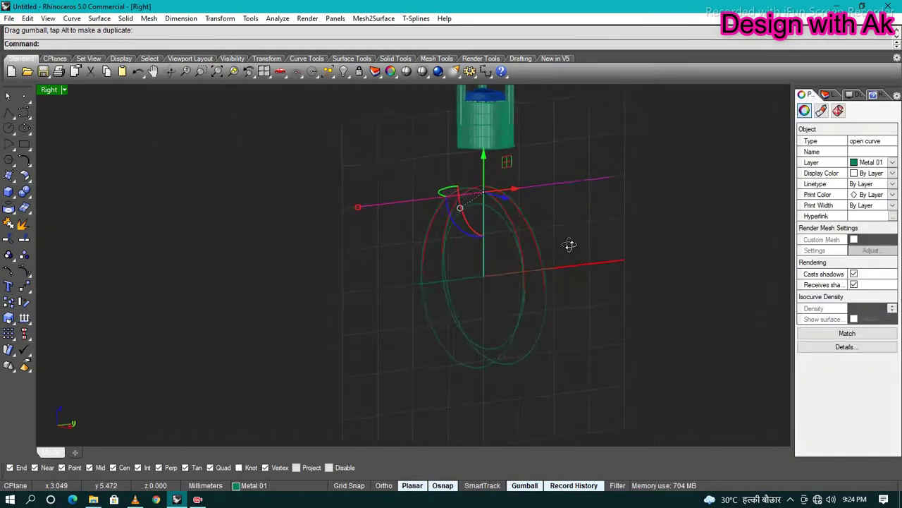
pyautogui.hotkey('ctrl', 'a')
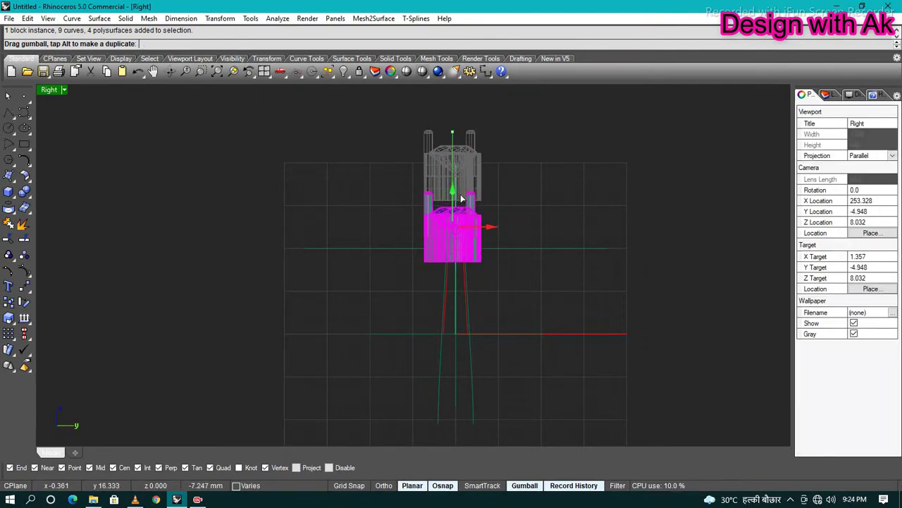
pyautogui.scroll(-2, 548, 303)
pyautogui.keyDown('ctrl'); pyautogui.keyDown('shift'); pyautogui.moveTo(548, 302); pyautogui.dragTo(604, 302, button='right'); pyautogui.keyUp('shift'); pyautogui.keyUp('ctrl')
pyautogui.scroll(5, 498, 230)
pyautogui.hotkey('ctrl', 'F2')
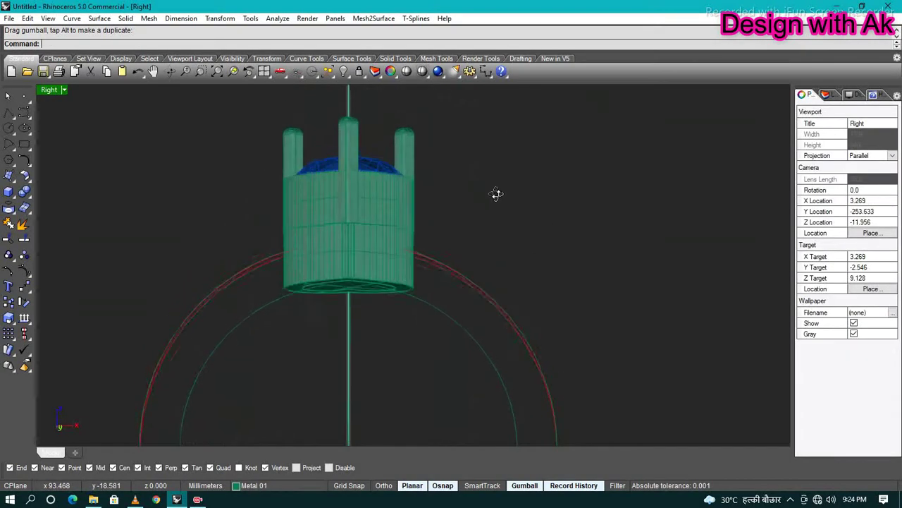
pyautogui.hotkey('ctrl', 'a')
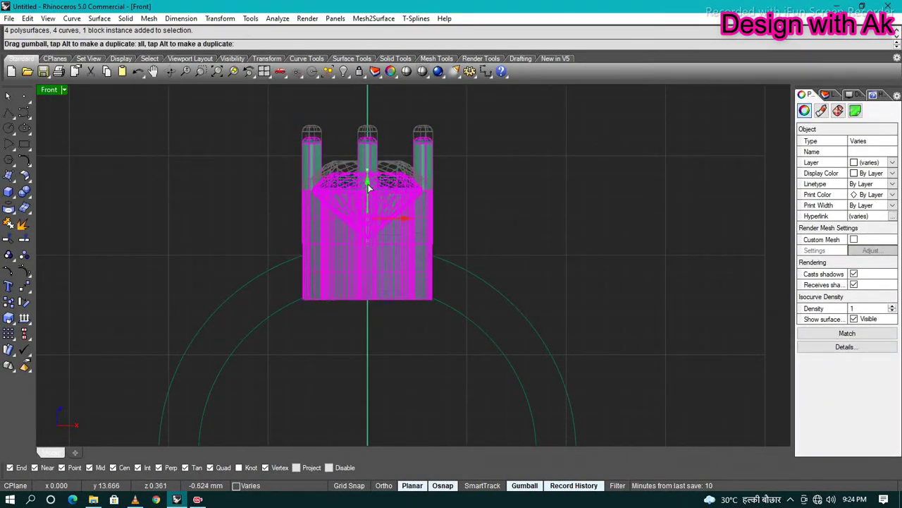
pyautogui.moveTo(368, 187); pyautogui.dragTo(368, 196)
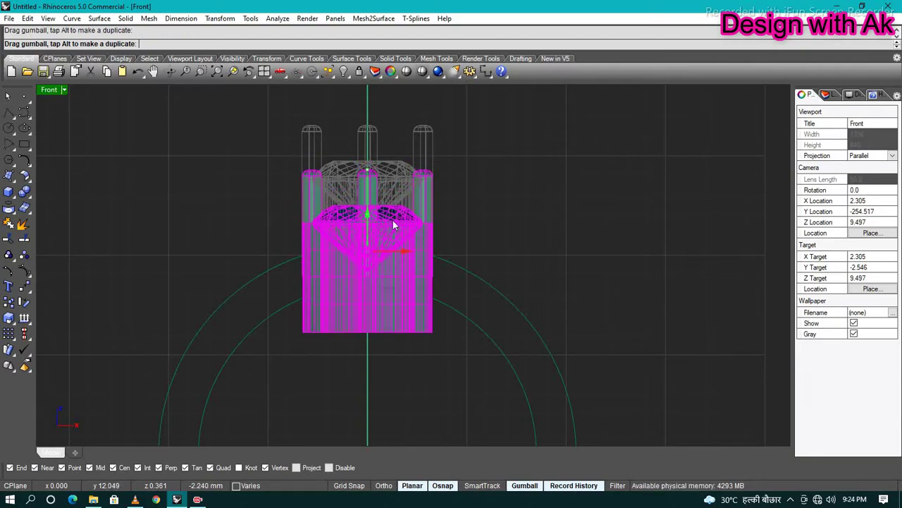
pyautogui.press('Escape')
# Undo an accidental nudge of one head piece.
pyautogui.scroll(5, 384, 176)
pyautogui.scroll(-4, 386, 194)
pyautogui.scroll(3, 421, 218)
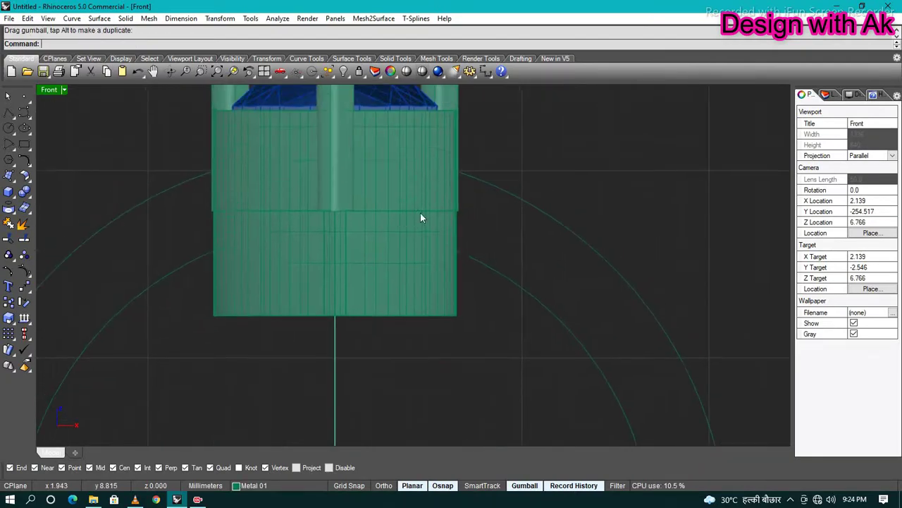
pyautogui.click(420, 218)
pyautogui.moveTo(336, 179); pyautogui.dragTo(336, 194)
pyautogui.hotkey('ctrl', 'z')
pyautogui.press('Escape')
# Clear the selection and check the head's position against the band in Right view.
pyautogui.scroll(-3, 357, 99)
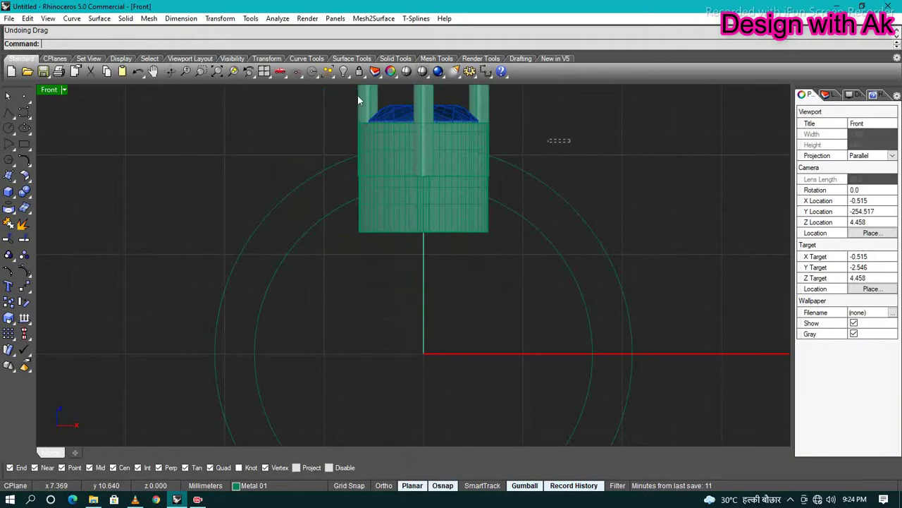
pyautogui.hotkey('ctrl', 'a')
pyautogui.click(375, 137)
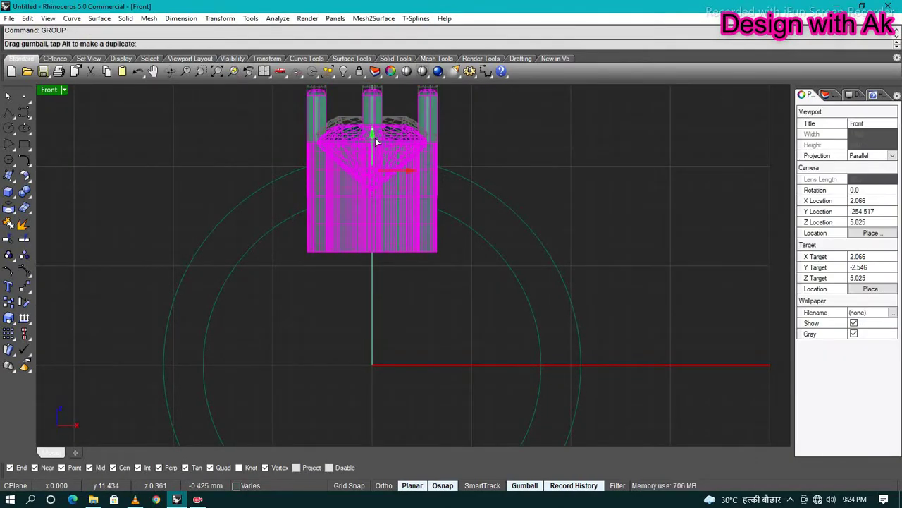
pyautogui.press('Escape')
pyautogui.hotkey('ctrl', 'F3')
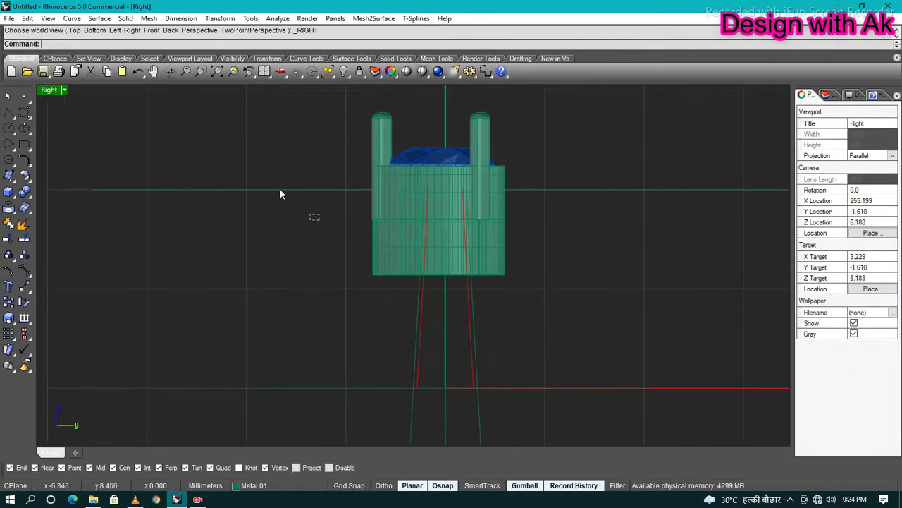
pyautogui.click(314, 184)
pyautogui.moveTo(373, 192); pyautogui.dragTo(424, 188, button='right')
# In Front view, draw an angled line from the origin (0) to beside the head.
pyautogui.press('Escape')
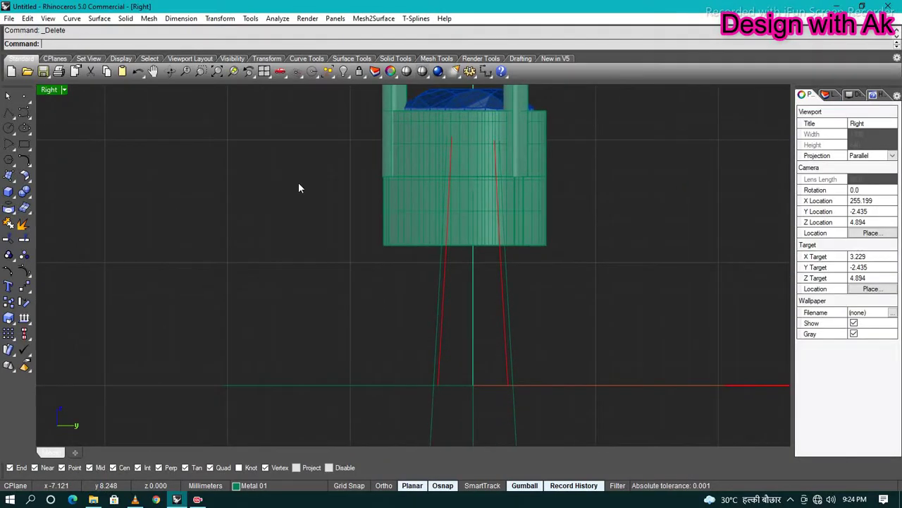
pyautogui.hotkey('ctrl', 'F2')
pyautogui.scroll(3, 370, 218)
pyautogui.scroll(2, 409, 238)
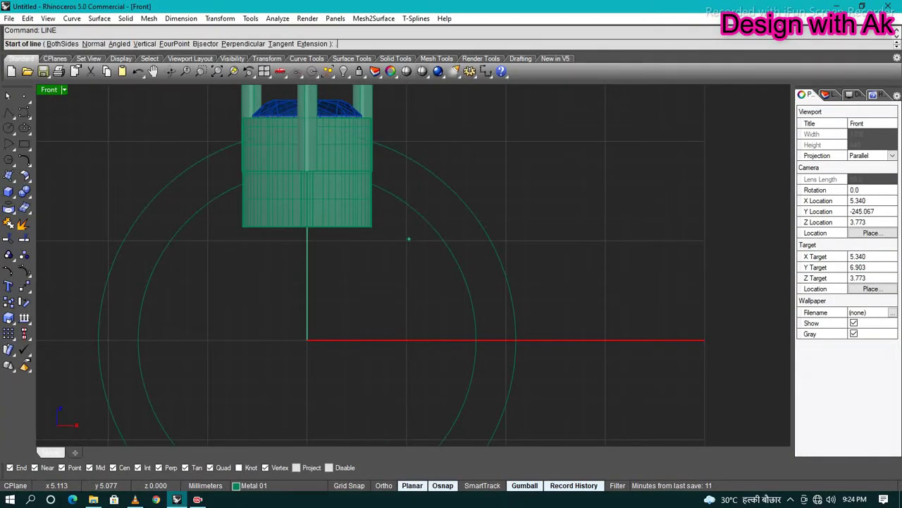
pyautogui.write('0')
pyautogui.press('Return')
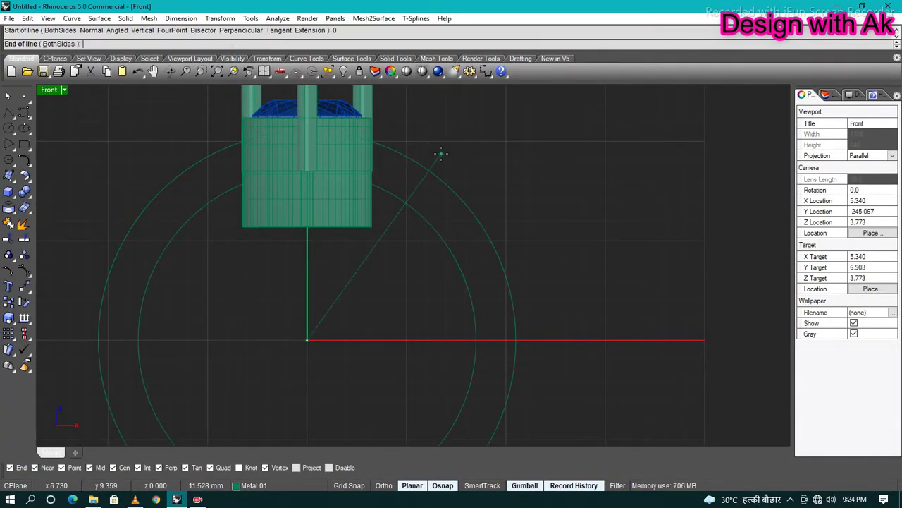
pyautogui.scroll(3, 440, 151)
pyautogui.scroll(-1, 406, 127)
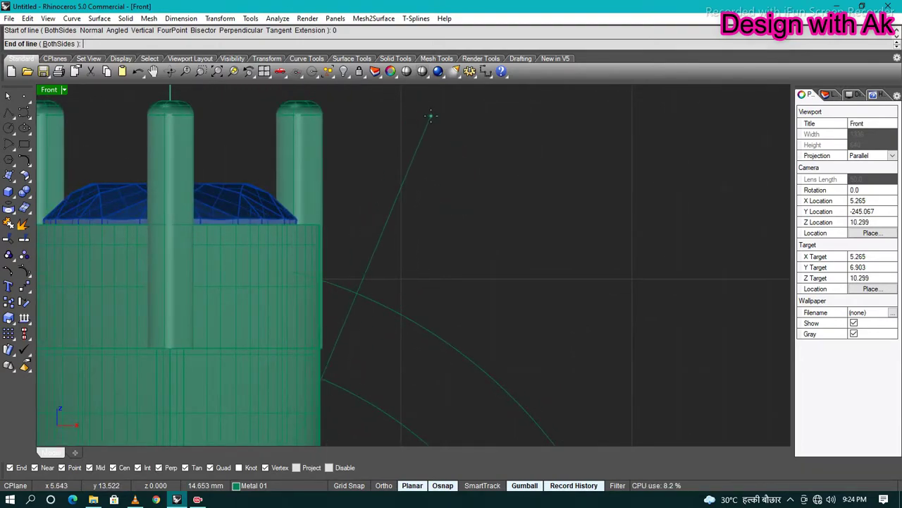
pyautogui.click(428, 111)
pyautogui.scroll(-3, 427, 112)
# Extrude the angled line into a cutting surface.
pyautogui.hotkey('ctrl', 'F3')
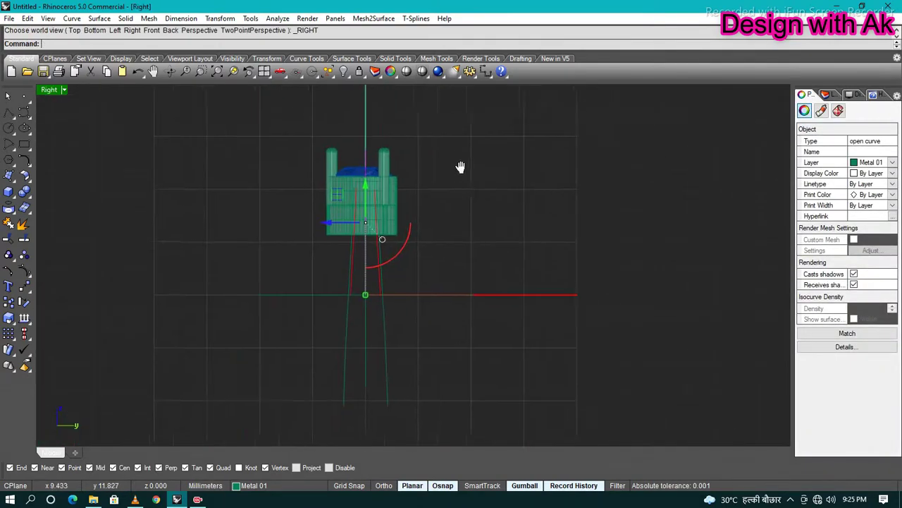
pyautogui.write('d')
pyautogui.click(521, 212)
pyautogui.hotkey('ctrl', 'F1')
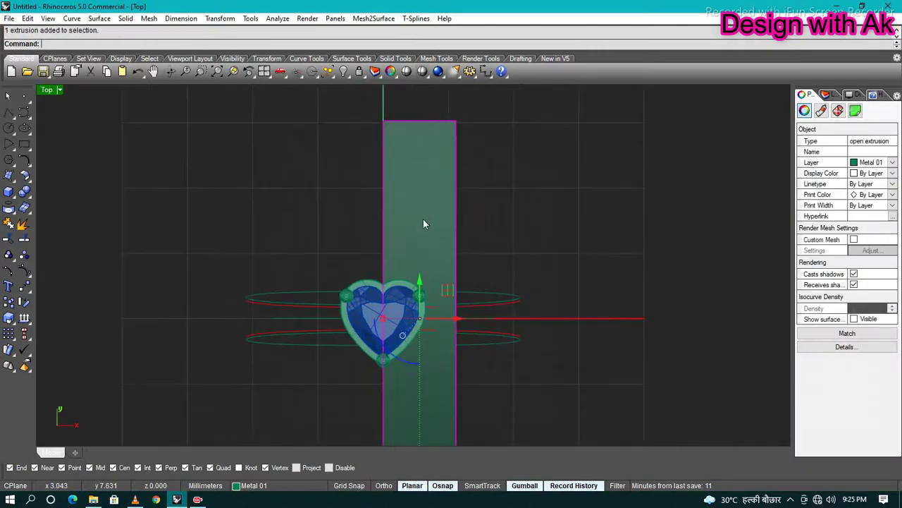
pyautogui.hotkey('ctrl', 'F2')
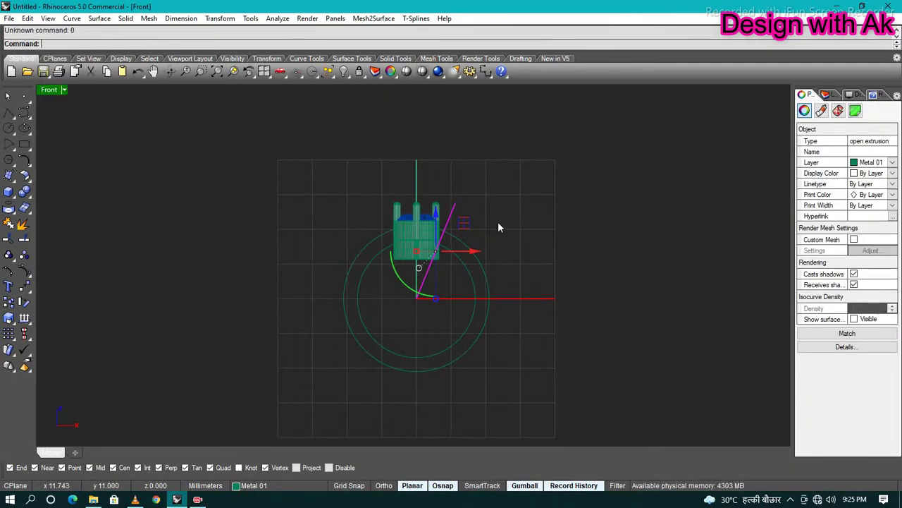
pyautogui.scroll(3, 498, 222)
# Mirror the angled cutting surface about 0 to the other side of the head.
pyautogui.moveTo(485, 221); pyautogui.dragTo(420, 178)
pyautogui.write('mirror')
pyautogui.press('Return')
pyautogui.write('0')
pyautogui.press('Return')
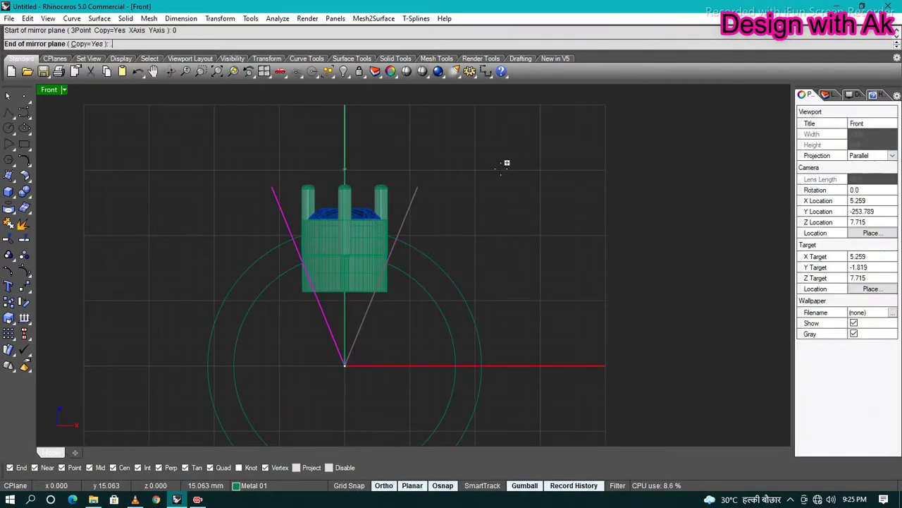
pyautogui.click(506, 163)
pyautogui.scroll(3, 452, 226)
# Trim the ring band curves back with both cutting surfaces.
pyautogui.keyDown('ctrl'); pyautogui.keyDown('shift'); pyautogui.moveTo(452, 226); pyautogui.dragTo(485, 285, button='right'); pyautogui.keyUp('shift'); pyautogui.keyUp('ctrl')
pyautogui.keyDown('shift'); pyautogui.click(447, 329); pyautogui.keyUp('shift')
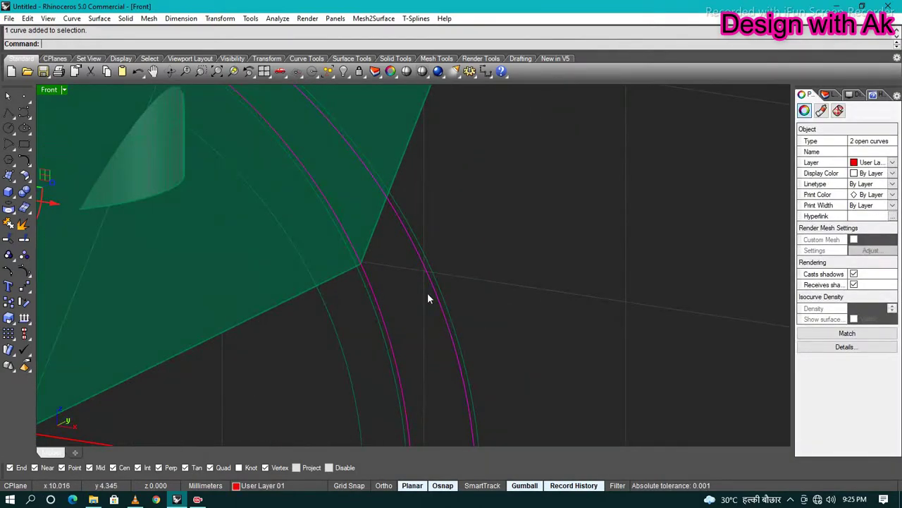
pyautogui.scroll(-5, 427, 298)
pyautogui.write('trim')
pyautogui.press('Return')
pyautogui.scroll(-2, 399, 184)
pyautogui.scroll(2, 284, 243)
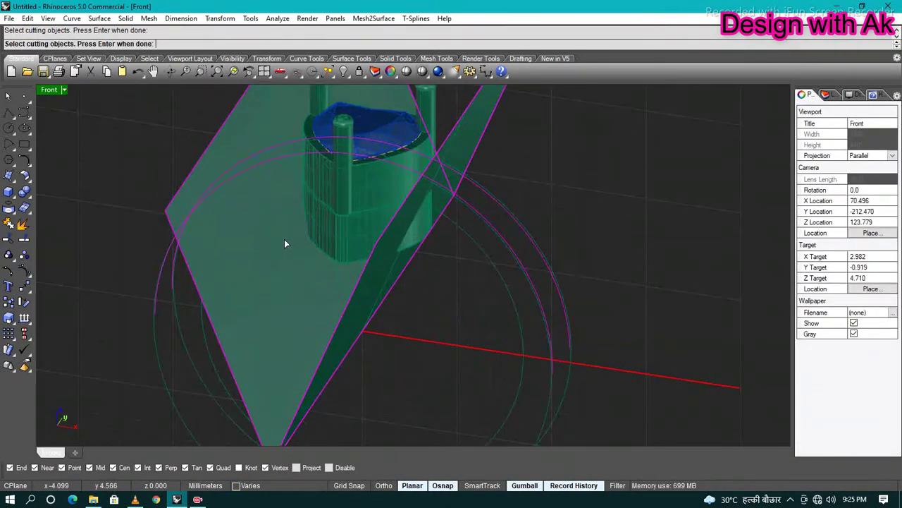
pyautogui.press('Escape')
pyautogui.scroll(-3, 285, 243)
pyautogui.scroll(3, 399, 185)
# Delete both cutting surfaces and select the leftover curve piece.
pyautogui.click(339, 205)
pyautogui.scroll(-1, 95, 234)
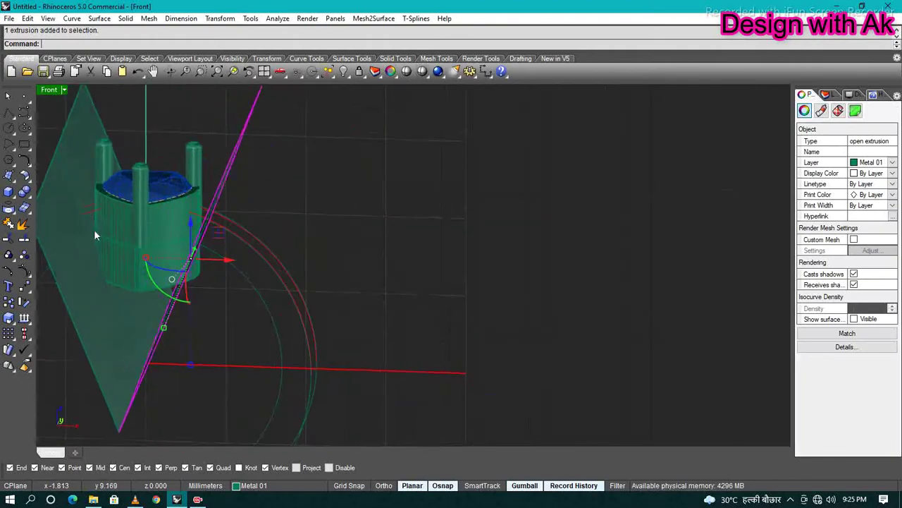
pyautogui.press('Delete')
pyautogui.scroll(3, 224, 235)
pyautogui.click(110, 218)
pyautogui.scroll(-3, 319, 234)
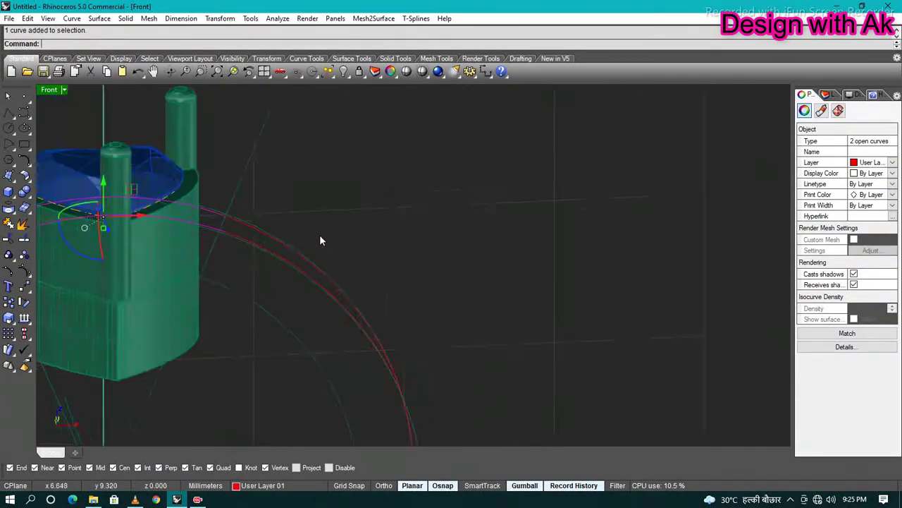
pyautogui.press('Delete')
pyautogui.scroll(-1, 206, 296)
pyautogui.click(284, 282)
# Delete the leftover curve piece and pick out the trimmed band curves.
pyautogui.press('Delete')
pyautogui.scroll(-2, 468, 291)
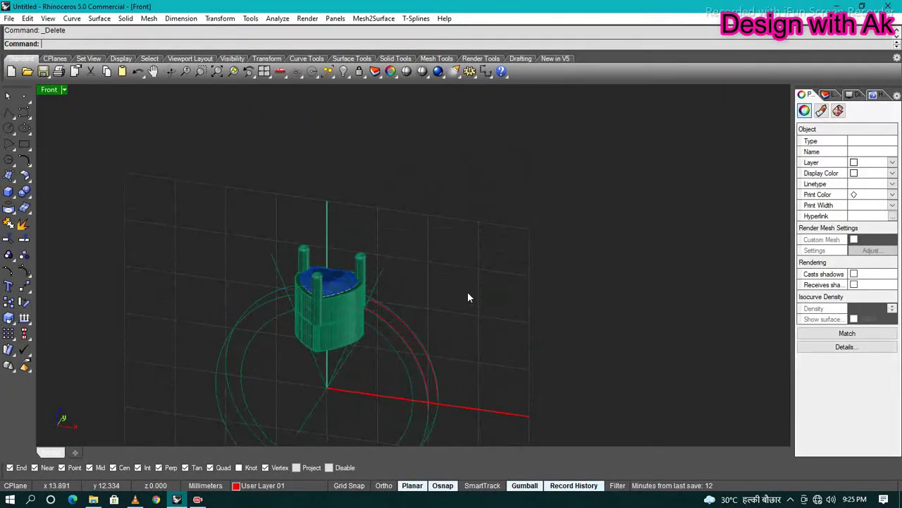
pyautogui.scroll(5, 231, 262)
pyautogui.scroll(-3, 232, 261)
pyautogui.scroll(2, 330, 236)
pyautogui.click(276, 311)
pyautogui.keyDown('shift'); pyautogui.click(272, 318); pyautogui.keyUp('shift')
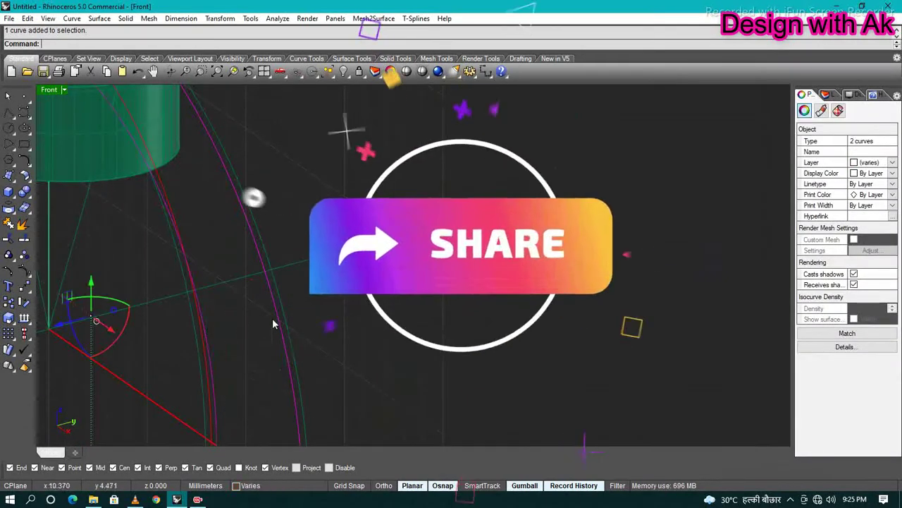
pyautogui.scroll(-2, 303, 346)
pyautogui.scroll(3, 337, 376)
pyautogui.click(280, 388)
pyautogui.click(201, 381)
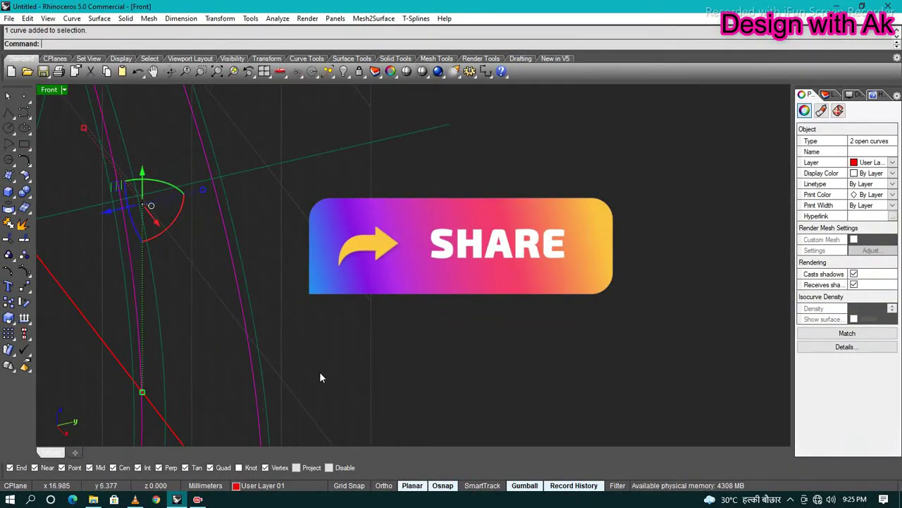
pyautogui.scroll(-2, 319, 377)
pyautogui.hotkey('ctrl', 'a')
pyautogui.press('Escape')
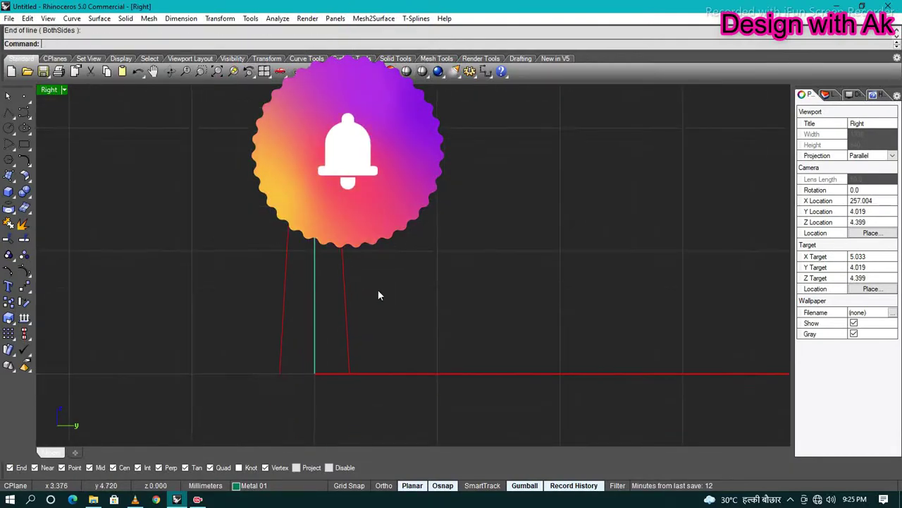
# Draw the taper profile line, then thicken the shank surface outward 0.5 into a solid with FlipAll.
pyautogui.press('Return')
pyautogui.scroll(3, 324, 377)
pyautogui.click(240, 370)
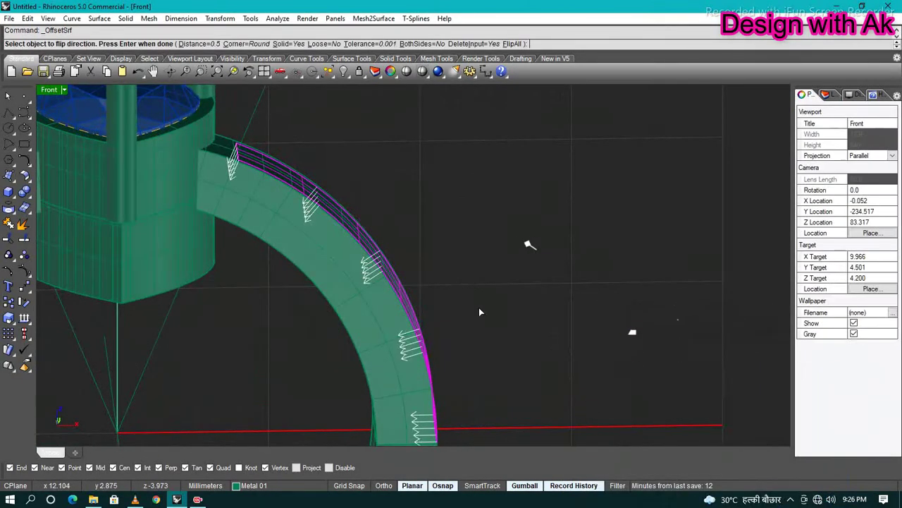
pyautogui.write('f')
pyautogui.press('Return')
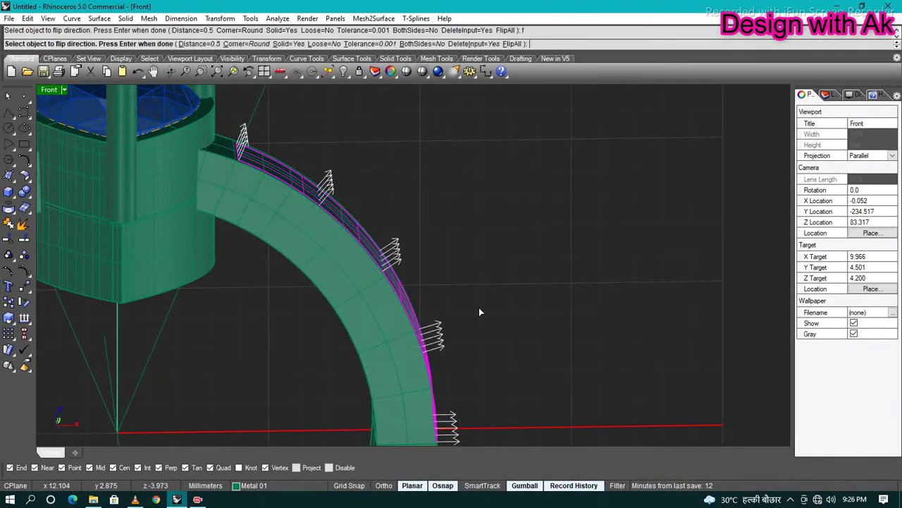
pyautogui.press('Return')
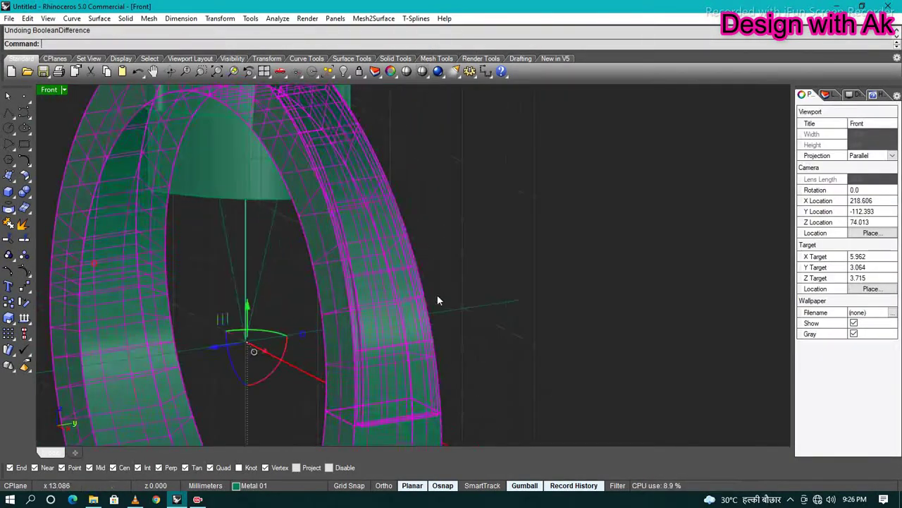
pyautogui.write('N')
# Mirror the shank across a plane starting at the origin (0) to complete the band.
pyautogui.press('Return')
pyautogui.write('Mi')
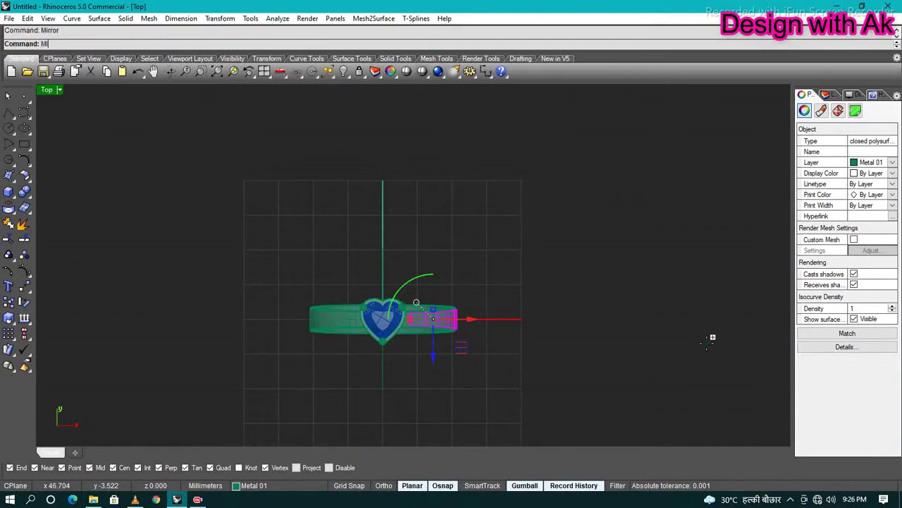
pyautogui.write('0')
pyautogui.press('Return')
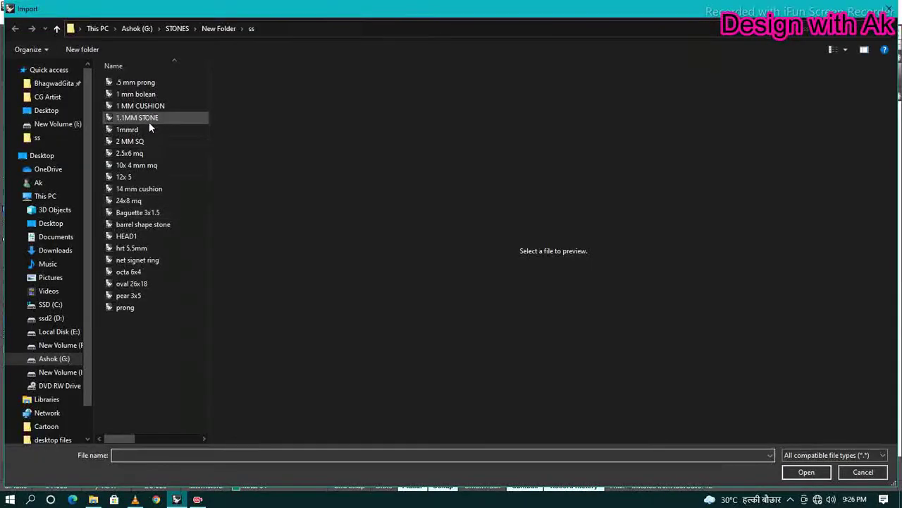
# Import the 1mmrd round stone file and dimension the 1.81 shank opening.
pyautogui.click(128, 129)
pyautogui.press('Return')
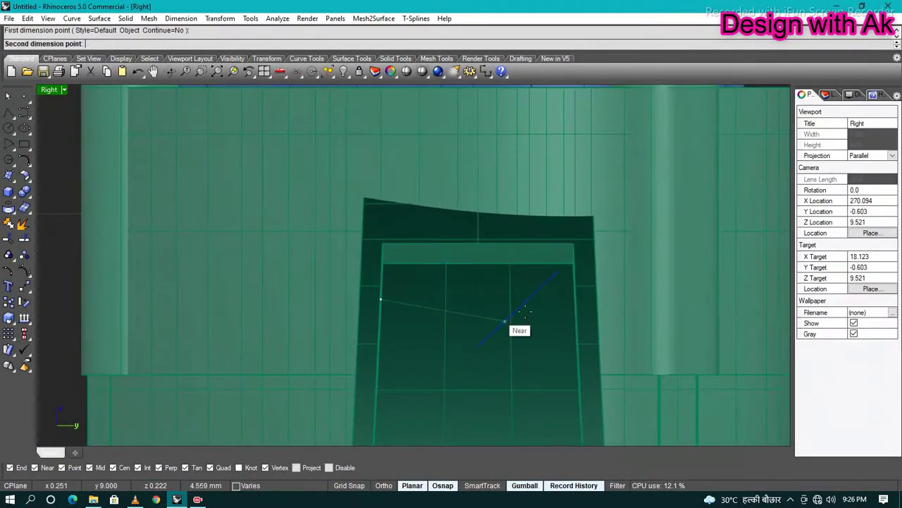
pyautogui.click(525, 311)
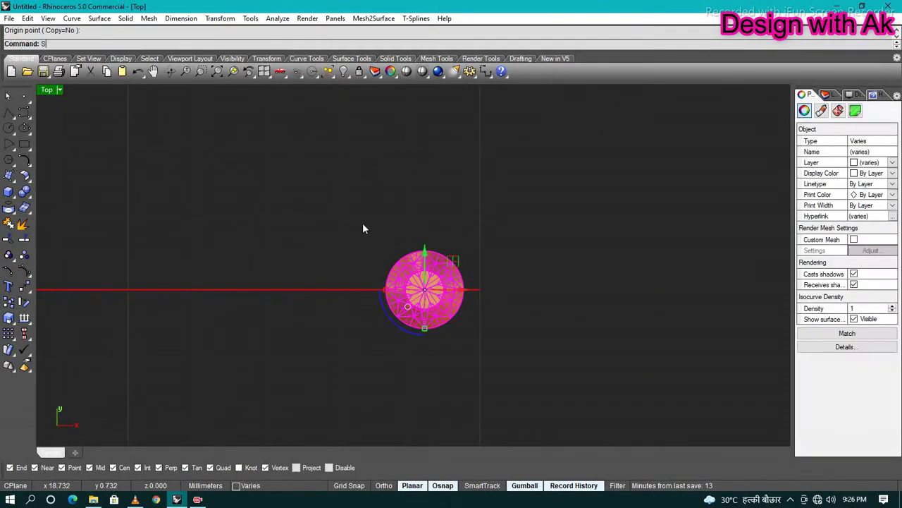
# Scale the 1mmrd round stone by a factor of 60 about its centre.
pyautogui.write('scale')
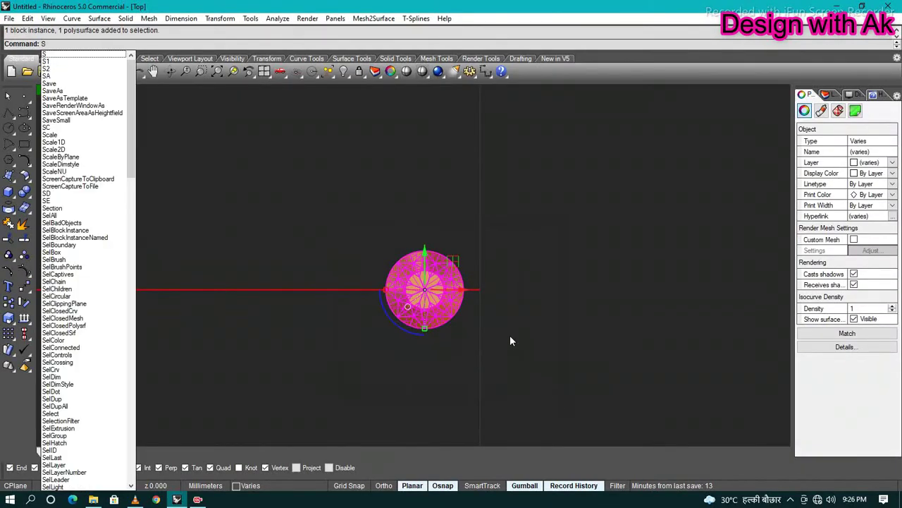
pyautogui.press('Return')
pyautogui.click(425, 280)
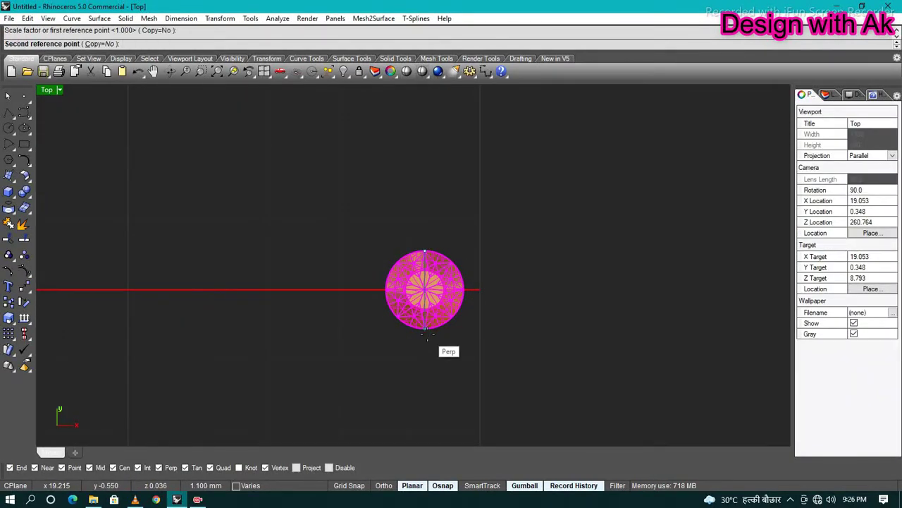
pyautogui.write('1.60')
pyautogui.press('Return')
# Select the gem with its cutter and start OrientOnSrf on the band surface with default scale and rotation.
pyautogui.moveTo(536, 416); pyautogui.dragTo(275, 222)
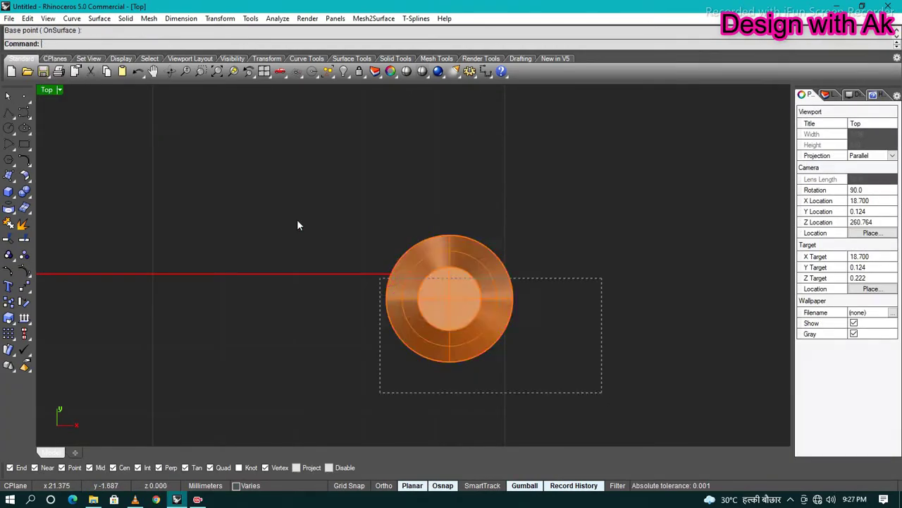
pyautogui.press('Return')
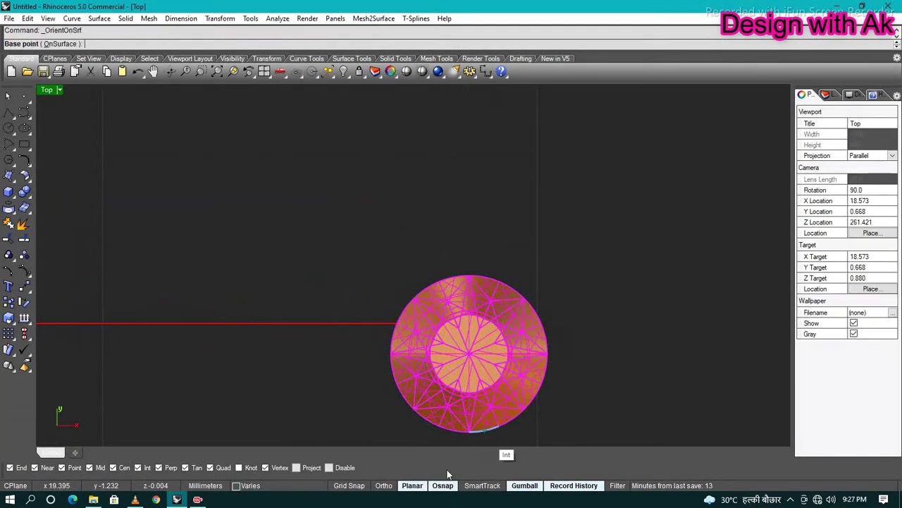
pyautogui.scroll(-5, 531, 388)
pyautogui.moveTo(531, 387); pyautogui.dragTo(435, 351, button='right')
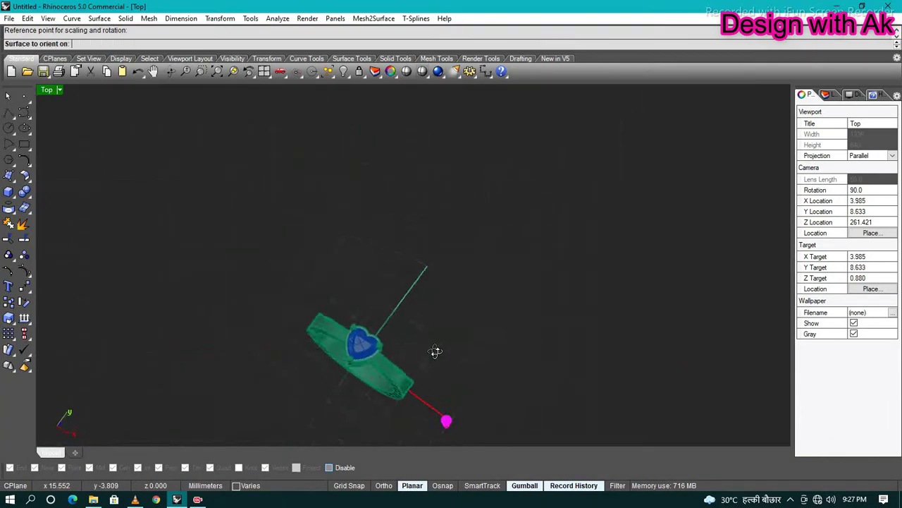
pyautogui.scroll(5, 362, 343)
pyautogui.scroll(3, 383, 387)
pyautogui.click(393, 358)
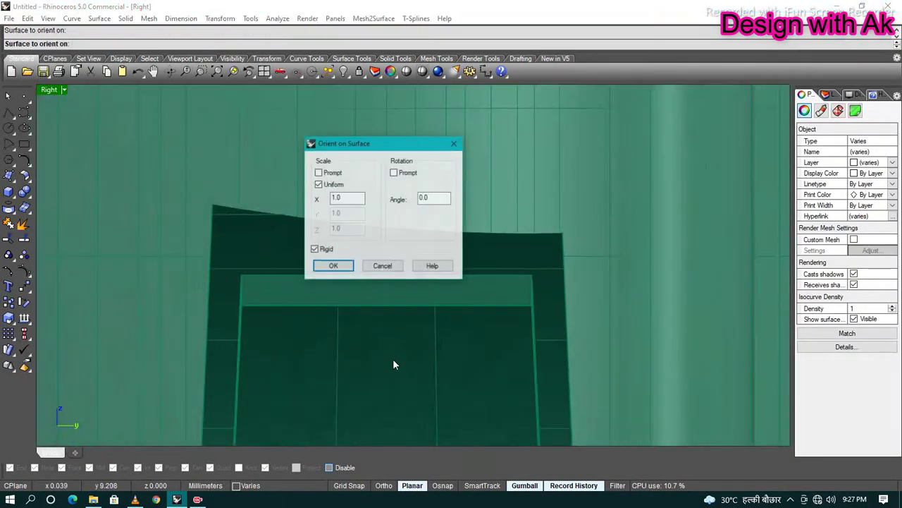
pyautogui.click(332, 266)
# Set stone copies in a row along the band, then delete the original loose stone.
pyautogui.scroll(-3, 417, 240)
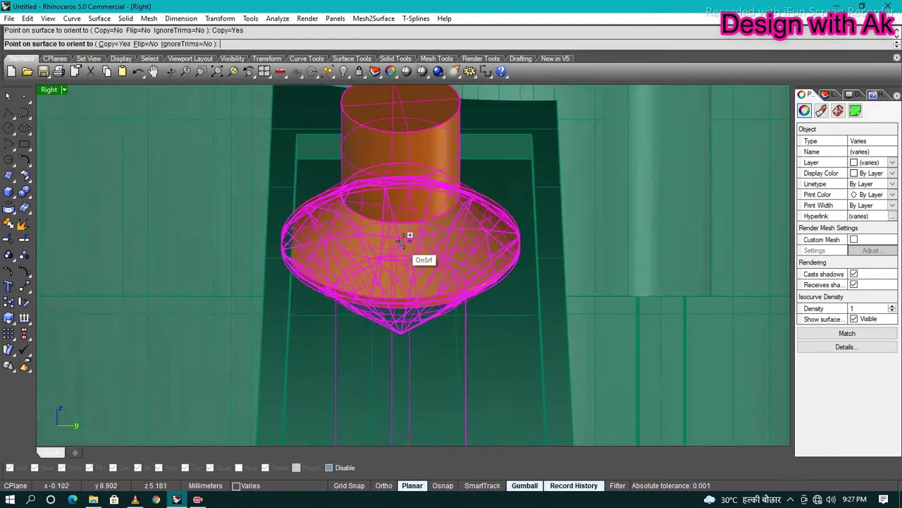
pyautogui.scroll(2, 417, 202)
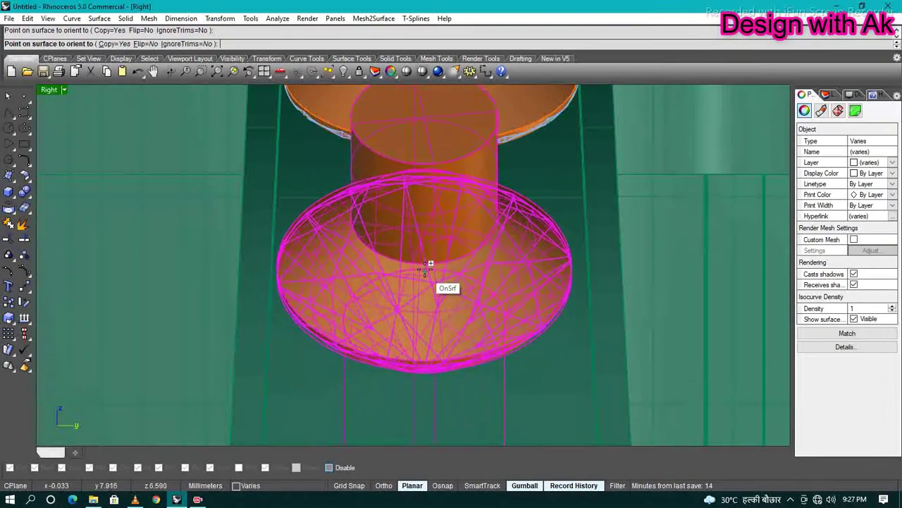
pyautogui.scroll(-4, 430, 275)
pyautogui.scroll(3, 427, 294)
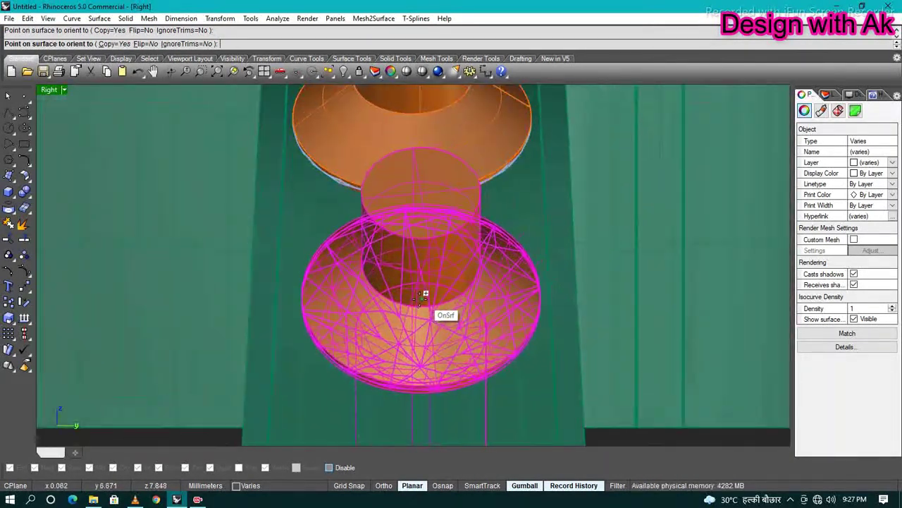
pyautogui.scroll(-3, 421, 289)
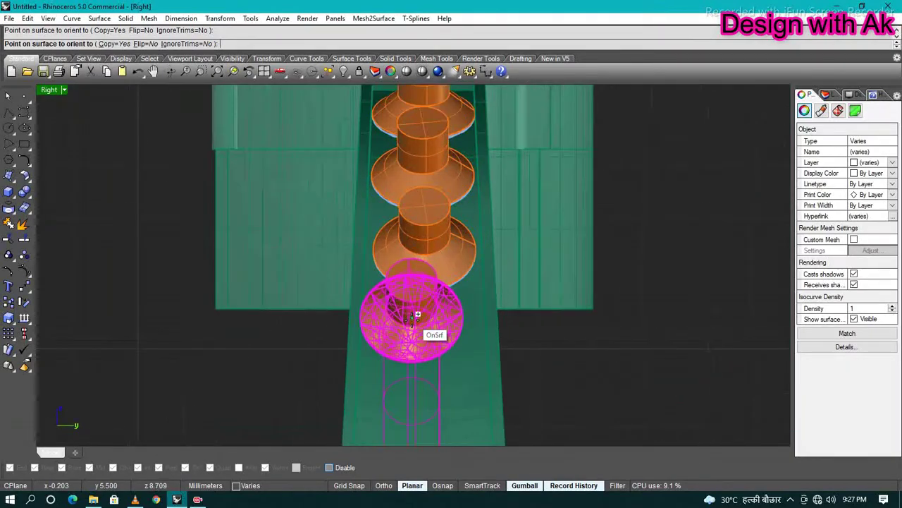
pyautogui.scroll(3, 413, 313)
pyautogui.scroll(-1, 441, 348)
pyautogui.scroll(-1, 442, 348)
pyautogui.scroll(-2, 441, 348)
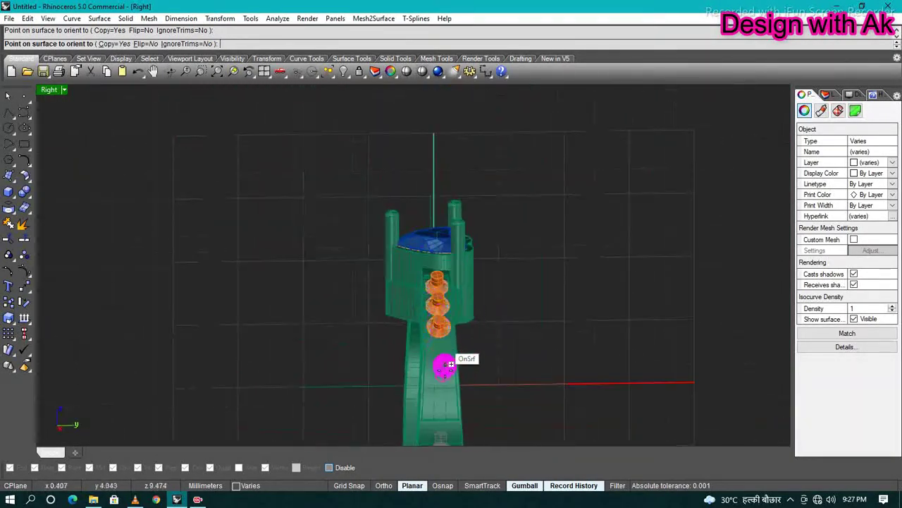
pyautogui.scroll(2, 441, 345)
pyautogui.scroll(2, 443, 340)
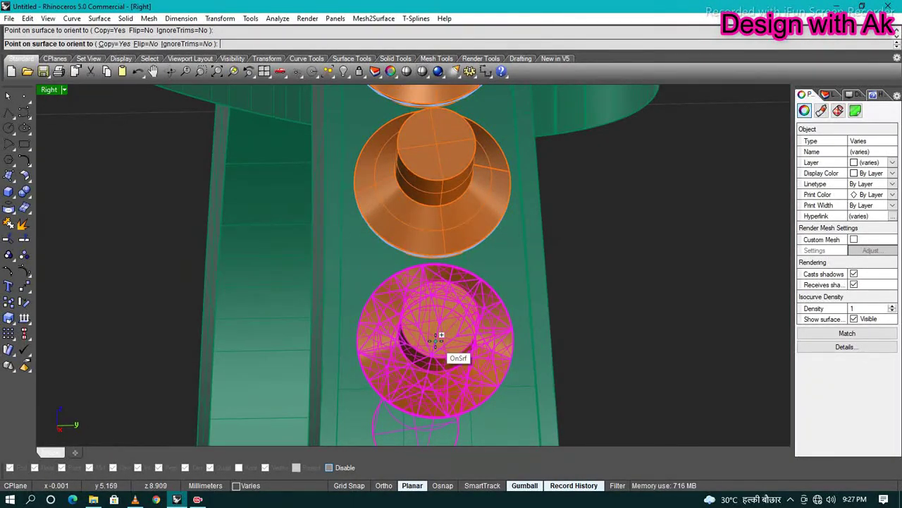
pyautogui.scroll(-2, 438, 344)
pyautogui.scroll(1, 430, 310)
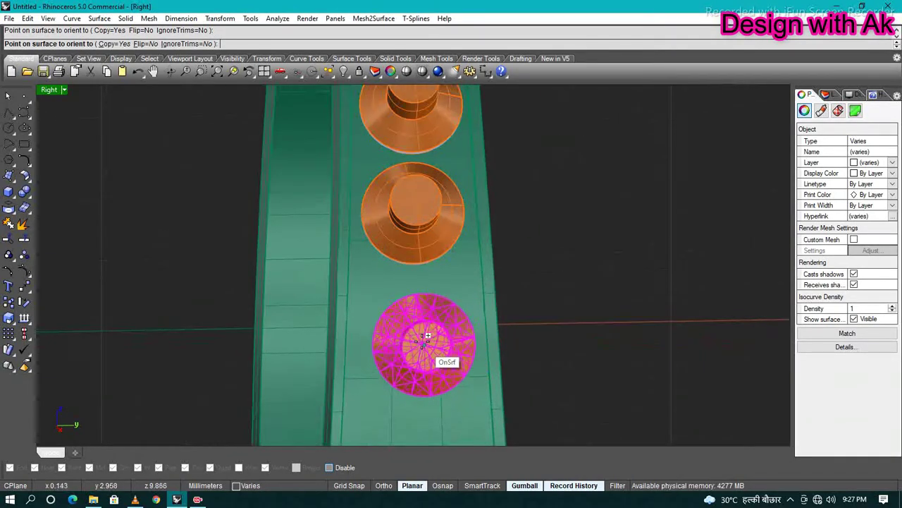
pyautogui.scroll(-2, 421, 323)
pyautogui.scroll(1, 414, 367)
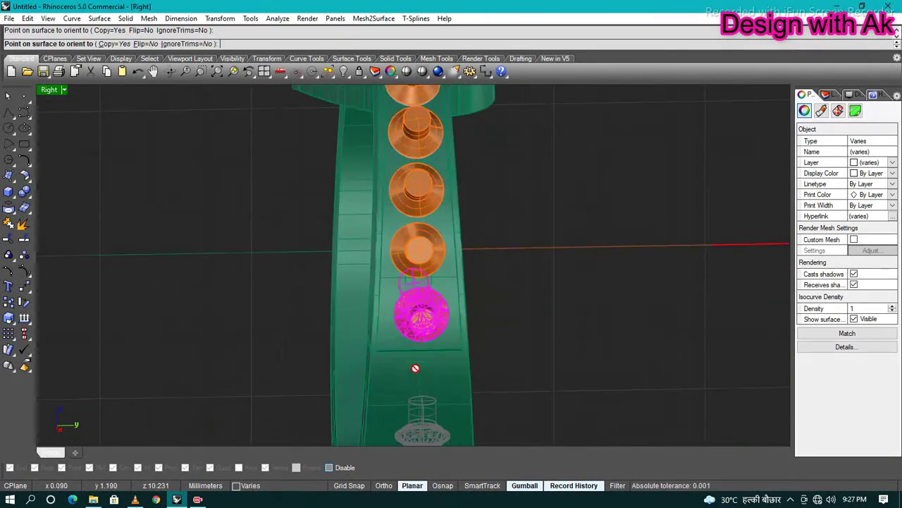
pyautogui.scroll(1, 416, 363)
pyautogui.scroll(-2, 416, 285)
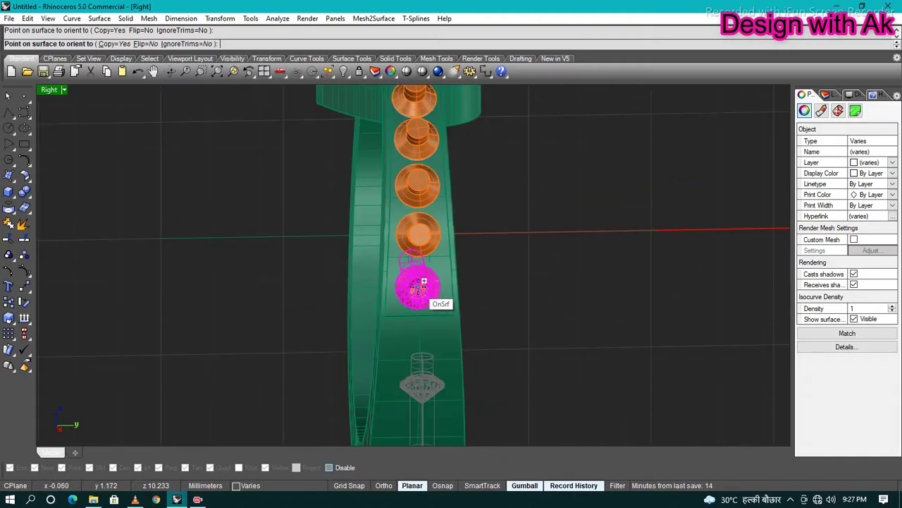
pyautogui.moveTo(416, 285)
pyautogui.mouseDown(button='right')
pyautogui.moveTo(444, 364)
pyautogui.moveTo(584, 375)
pyautogui.mouseUp(button='right')
pyautogui.press('Escape')
pyautogui.press('Delete')
pyautogui.hotkey('ctrl', 'F1')
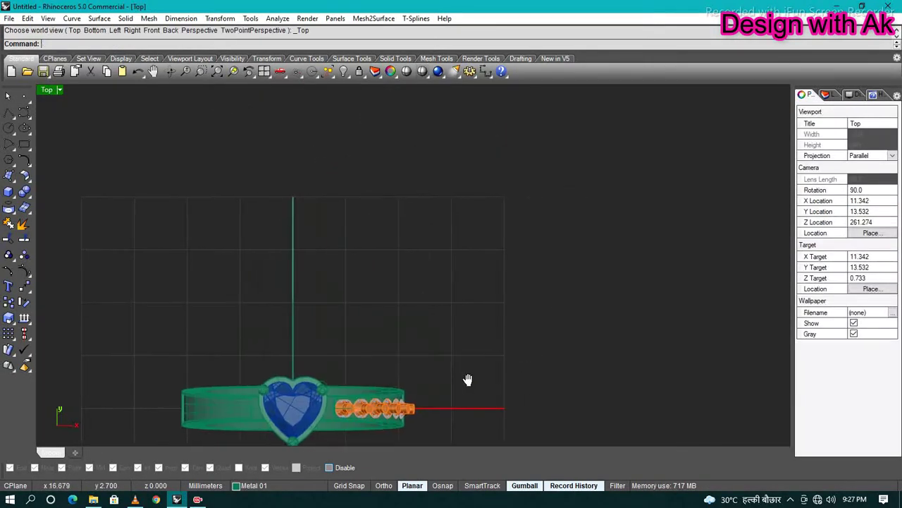
pyautogui.scroll(2, 398, 351)
pyautogui.scroll(2, 353, 346)
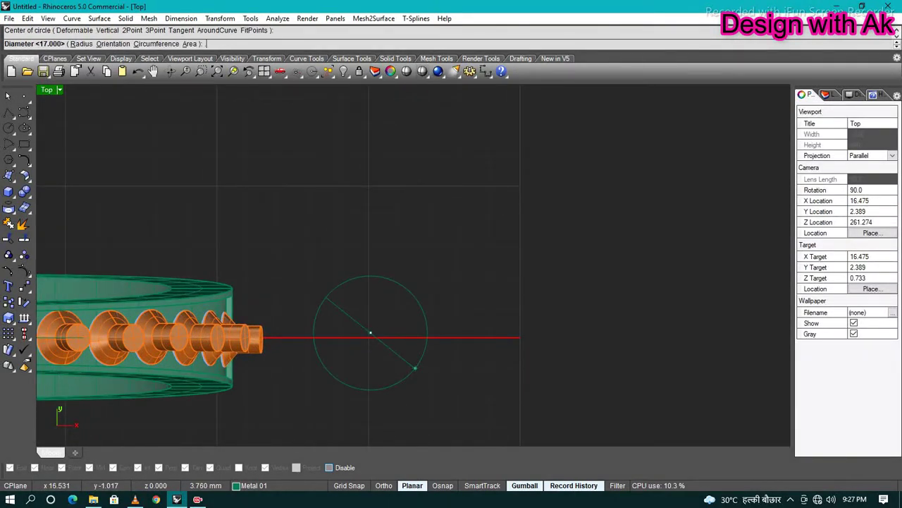
# Draw a small prong circle and extrude it into a tall cylinder.
pyautogui.click(414, 367)
pyautogui.scroll(2, 379, 340)
pyautogui.click(379, 341)
pyautogui.hotkey('ctrl', 'F2')
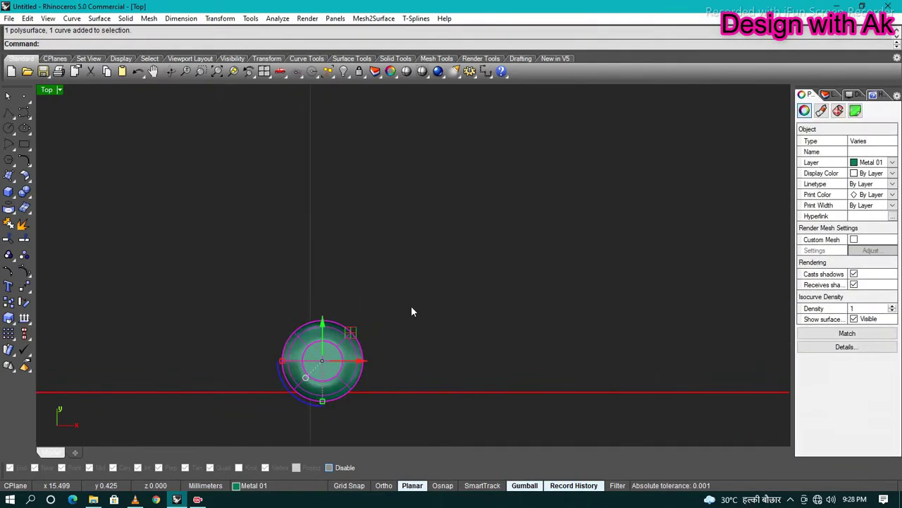
# Use OrientOnSrf with Copy=Yes to set prong copies on the band between the accent stones.
pyautogui.write('OrientOnSrf')
pyautogui.press('Return')
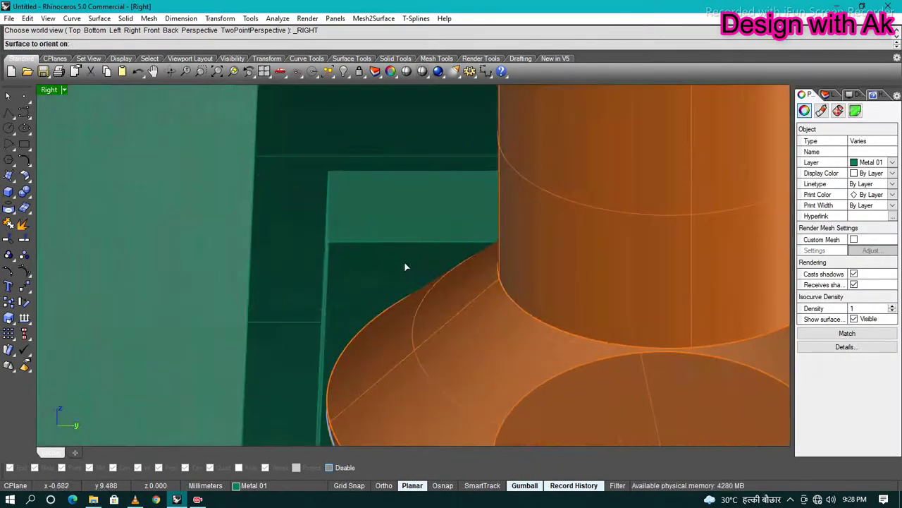
pyautogui.click(405, 267)
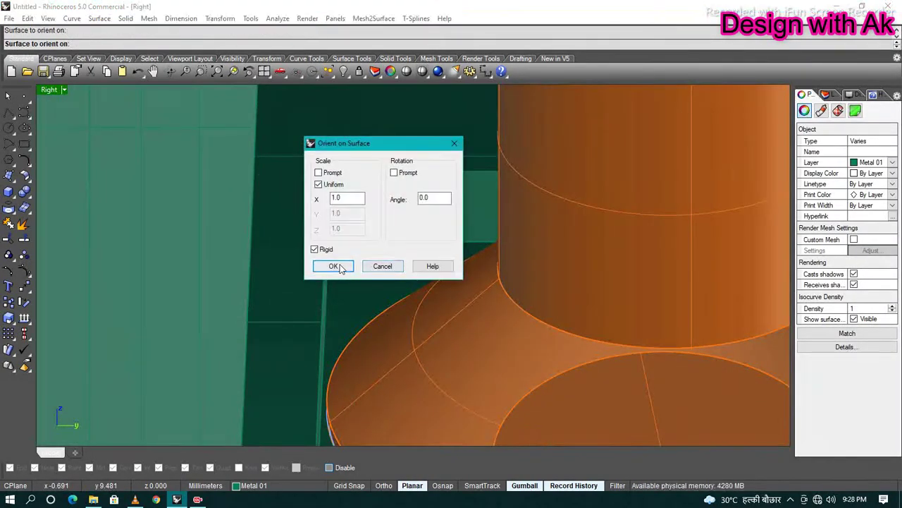
pyautogui.click(344, 265)
pyautogui.scroll(-3, 387, 276)
pyautogui.scroll(-2, 389, 276)
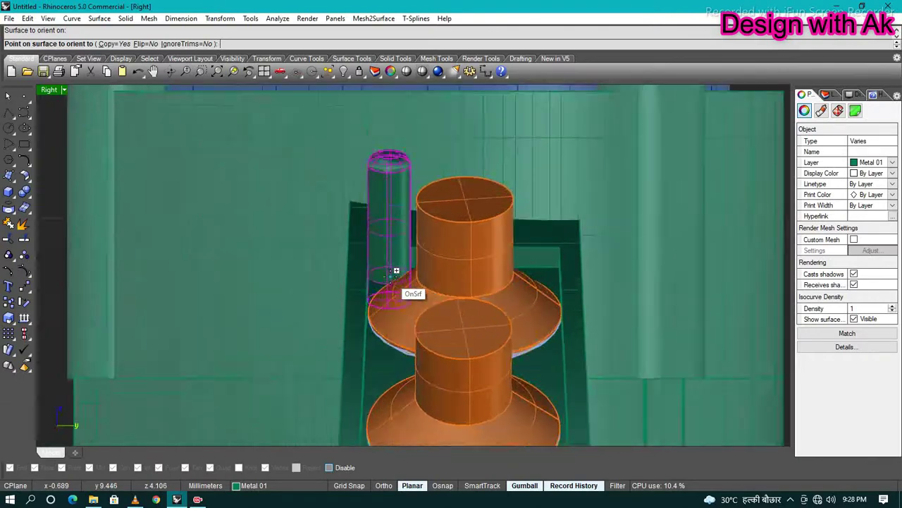
pyautogui.scroll(4, 535, 289)
pyautogui.scroll(-2, 544, 268)
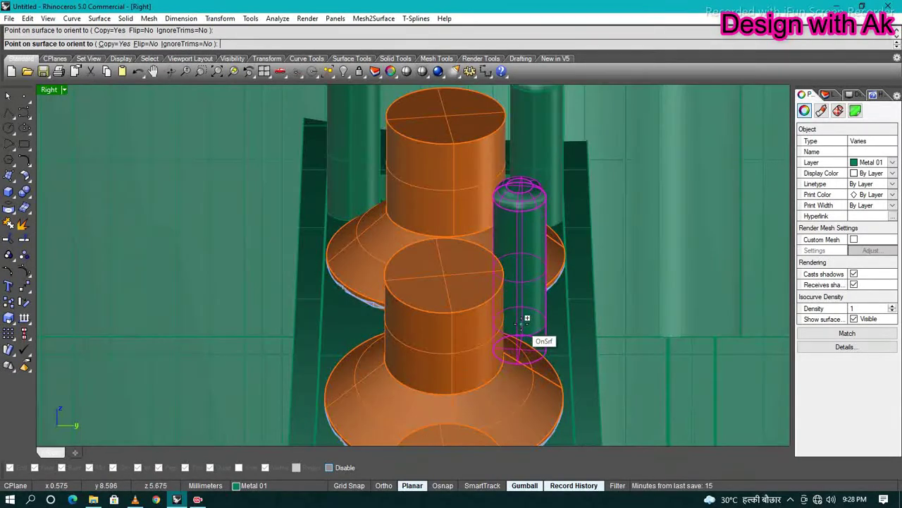
pyautogui.scroll(-1, 500, 317)
pyautogui.scroll(-2, 466, 338)
pyautogui.scroll(2, 463, 384)
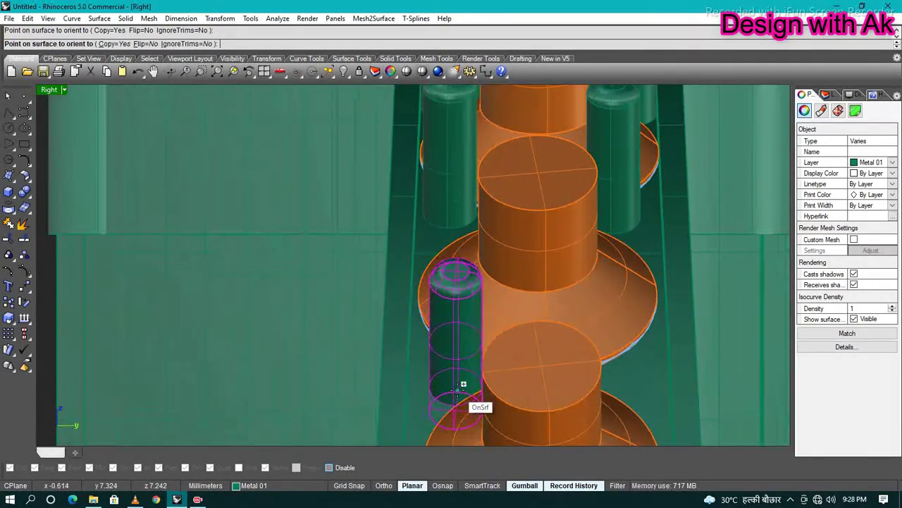
pyautogui.scroll(2, 501, 356)
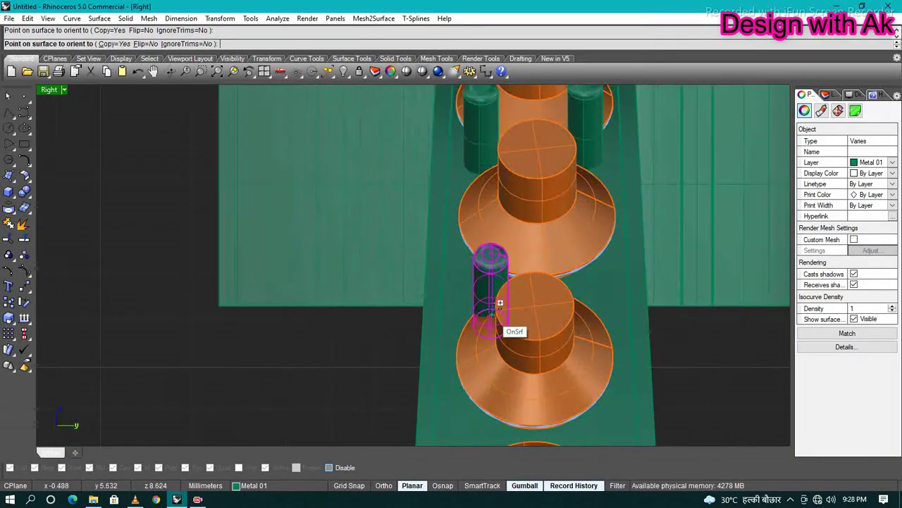
pyautogui.scroll(2, 489, 302)
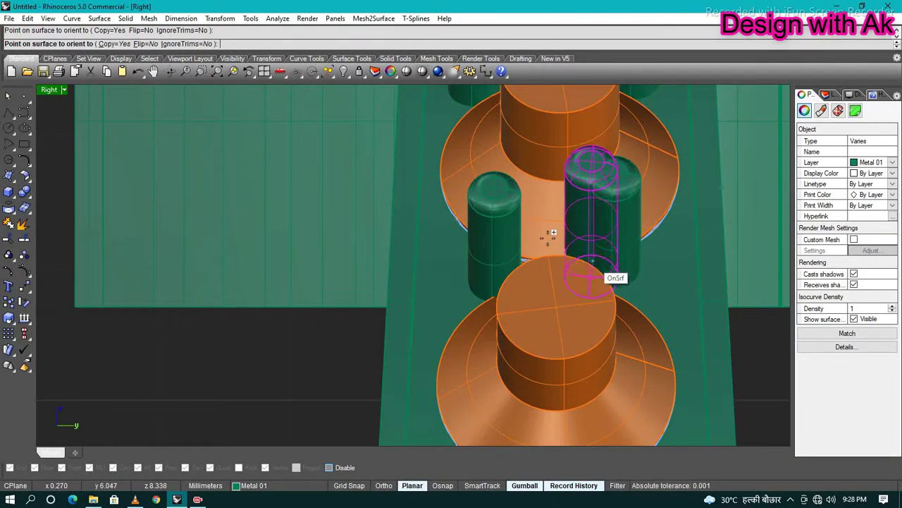
pyautogui.scroll(-1, 548, 236)
pyautogui.scroll(-2, 584, 262)
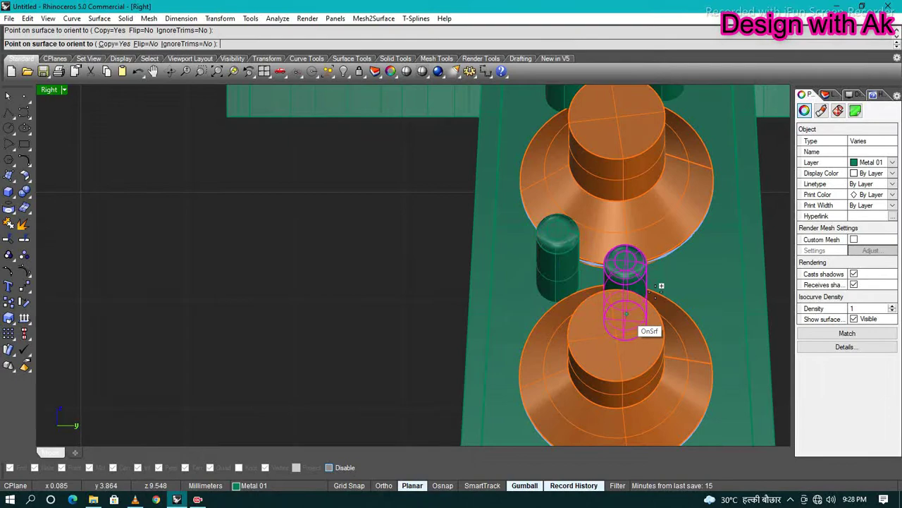
pyautogui.scroll(-3, 634, 282)
pyautogui.scroll(4, 564, 325)
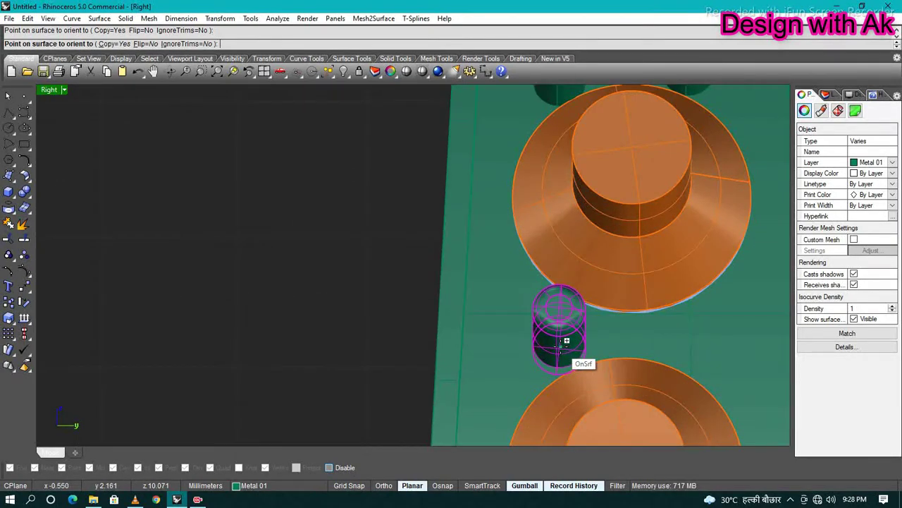
pyautogui.scroll(-3, 705, 324)
pyautogui.scroll(2, 557, 310)
pyautogui.scroll(1, 564, 351)
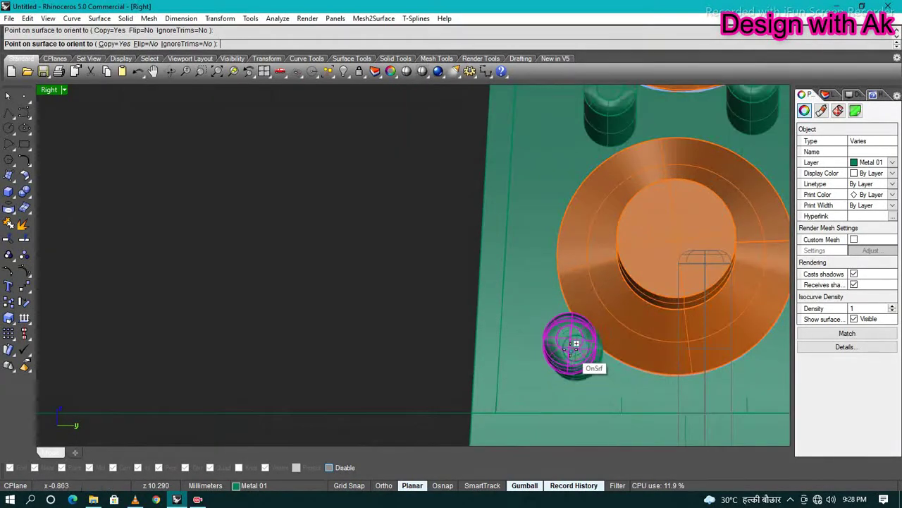
pyautogui.scroll(-2, 634, 348)
pyautogui.scroll(-3, 677, 347)
pyautogui.hotkey('ctrl', 'F1')
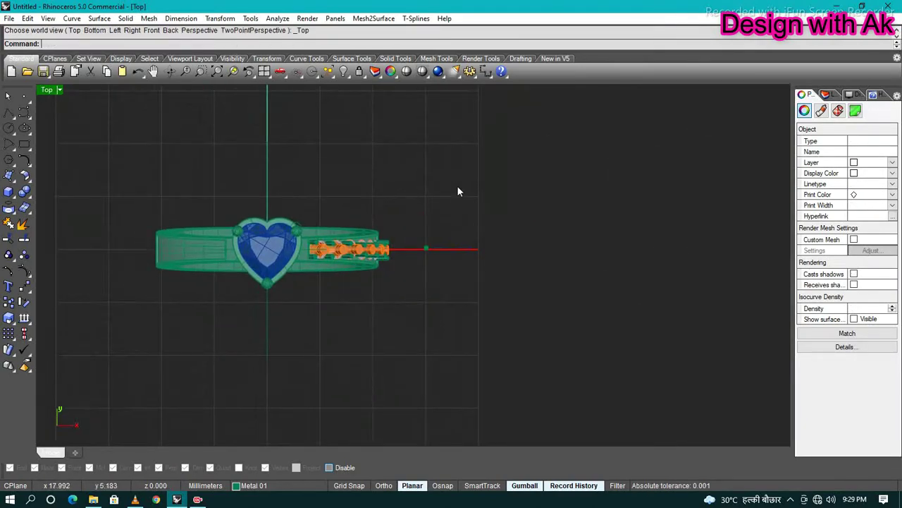
# In Front view, select the row of accent stones and prongs, excluding the stray curve.
pyautogui.hotkey('ctrl', 'F2')
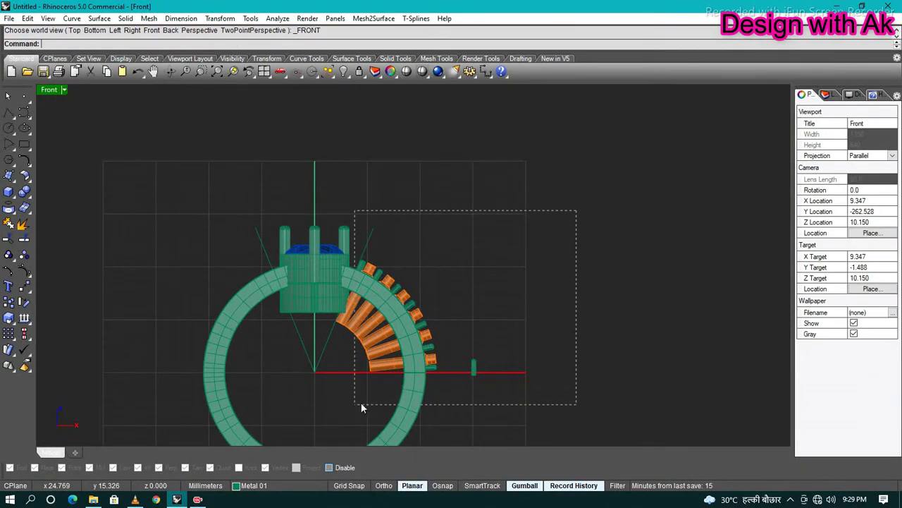
pyautogui.moveTo(361, 408); pyautogui.dragTo(360, 406)
pyautogui.scroll(2, 276, 355)
pyautogui.keyDown('ctrl'); pyautogui.click(397, 295); pyautogui.keyUp('ctrl')
pyautogui.scroll(1, 371, 311)
pyautogui.scroll(-3, 399, 302)
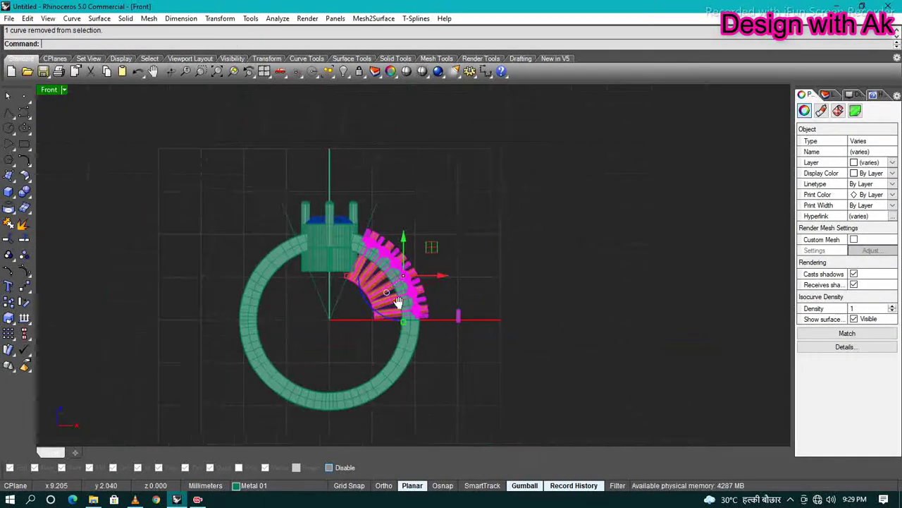
# Mirror the accent-stone cutters and prongs onto the left shoulder with the plane starting at 0.
pyautogui.write('mirror')
pyautogui.press('Return')
pyautogui.write('0')
pyautogui.press('Return')
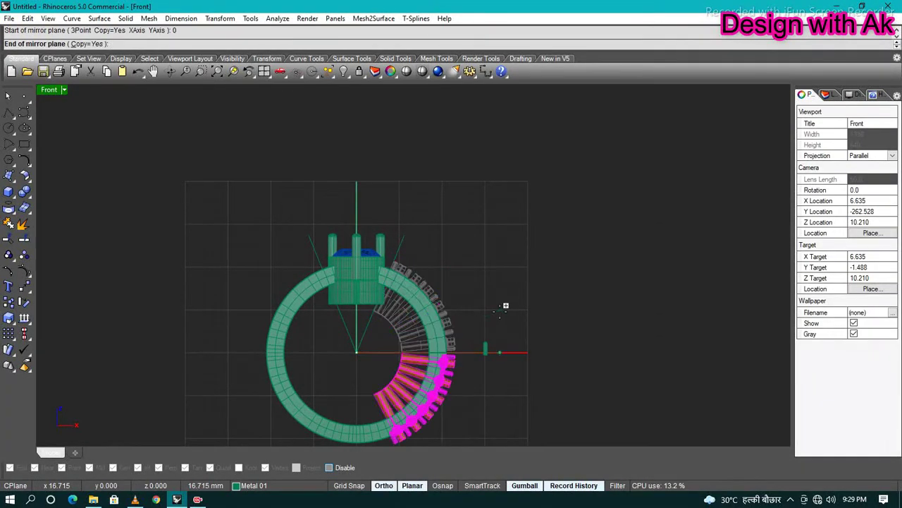
pyautogui.click(505, 306)
pyautogui.keyDown('ctrl'); pyautogui.keyDown('shift'); pyautogui.moveTo(491, 247); pyautogui.dragTo(437, 258, button='right'); pyautogui.keyUp('shift'); pyautogui.keyUp('ctrl')
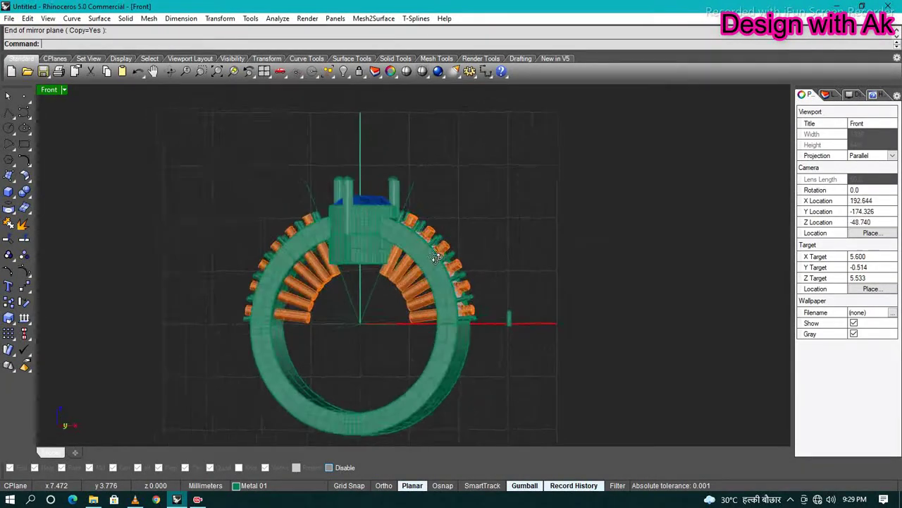
# Select the ring band and copy it to the clipboard.
pyautogui.scroll(-2, 492, 335)
pyautogui.click(454, 375)
pyautogui.hotkey('ctrl', 'c')
# Paste a duplicate ring band and stretch it downward with Scale1D.
pyautogui.hotkey('ctrl', 'v')
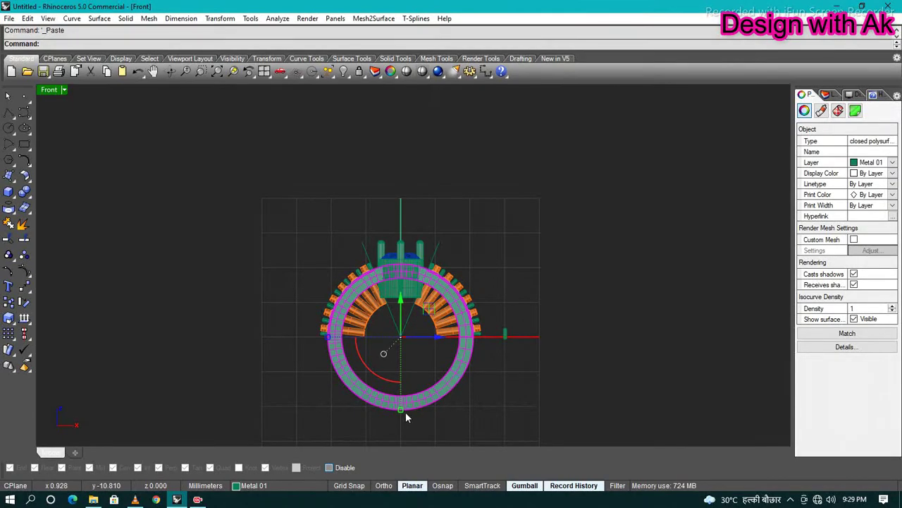
pyautogui.hotkey('ctrl', 'F3')
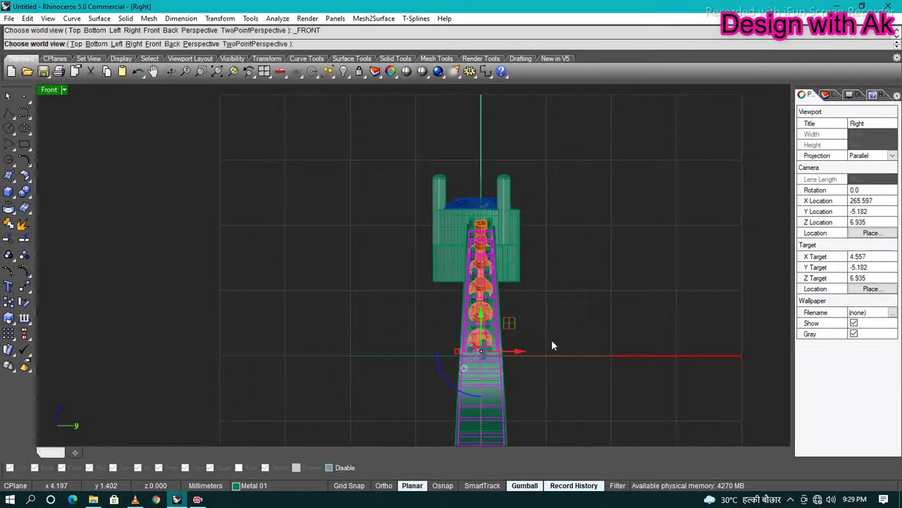
pyautogui.scroll(3, 551, 339)
pyautogui.hotkey('ctrl', 'F2')
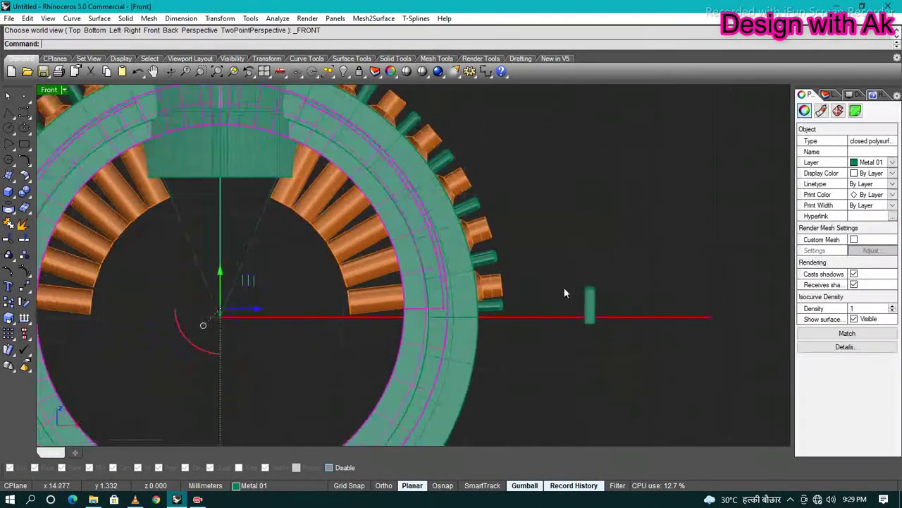
pyautogui.scroll(-3, 564, 292)
pyautogui.keyDown('shift'); pyautogui.moveTo(371, 120); pyautogui.dragTo(381, 308, button='right'); pyautogui.keyUp('shift')
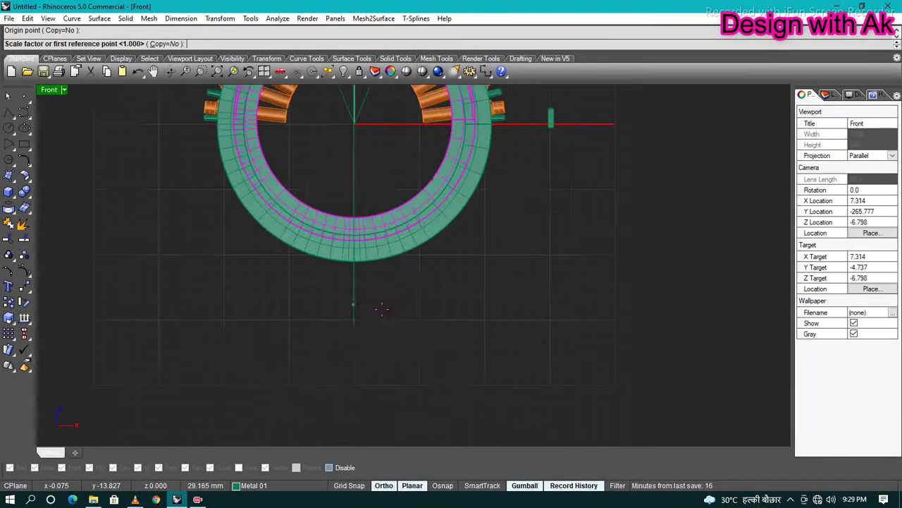
pyautogui.click(375, 319)
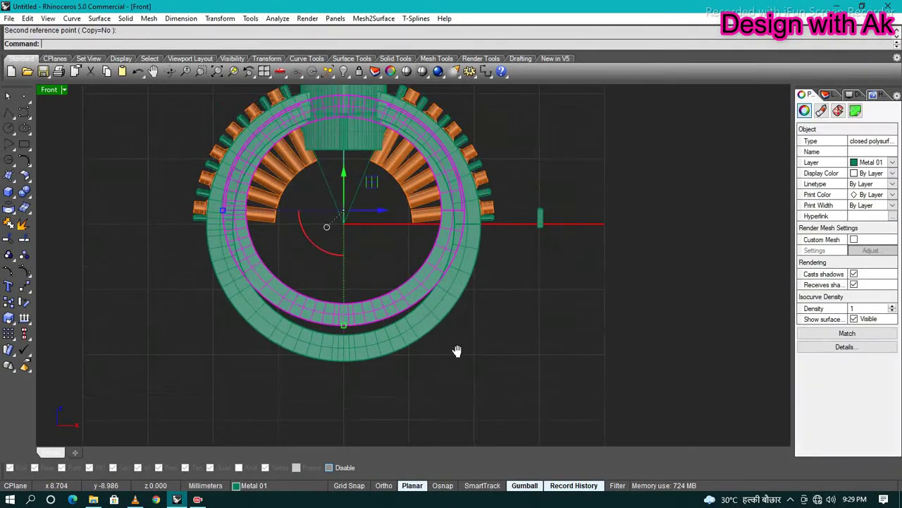
pyautogui.scroll(2, 416, 362)
pyautogui.click(401, 371)
# BooleanDifference the ring band using all objects on the Cutting Objects layer as cutters.
pyautogui.press('Return')
pyautogui.scroll(-2, 401, 298)
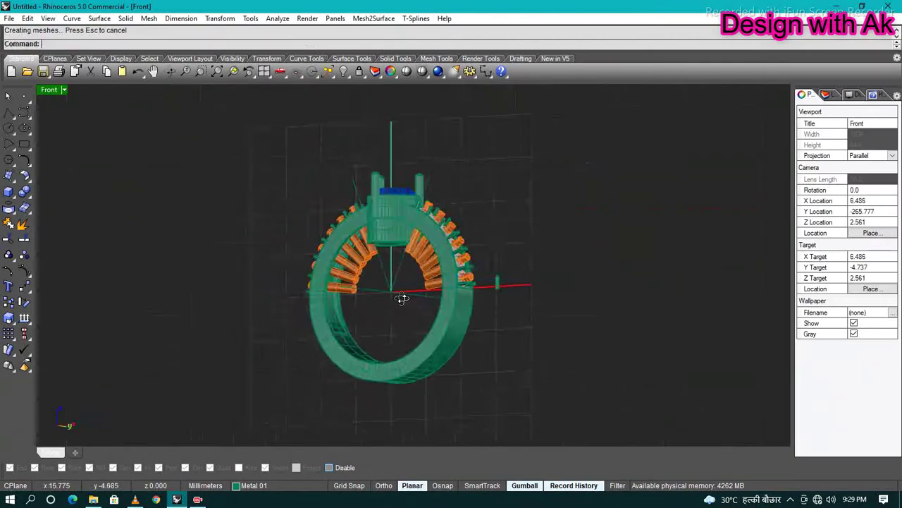
pyautogui.keyDown('ctrl'); pyautogui.keyDown('shift'); pyautogui.moveTo(401, 299); pyautogui.dragTo(415, 308, button='right'); pyautogui.keyUp('shift'); pyautogui.keyUp('ctrl')
pyautogui.press('Home')
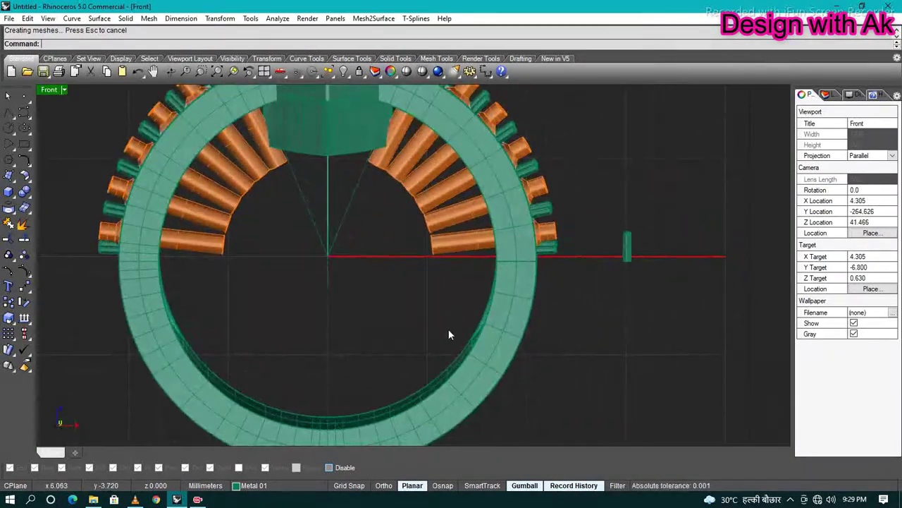
pyautogui.scroll(-2, 447, 339)
pyautogui.click(451, 363)
pyautogui.scroll(2, 425, 371)
pyautogui.moveTo(425, 371); pyautogui.dragTo(479, 388, button='right')
pyautogui.rightClick(757, 298)
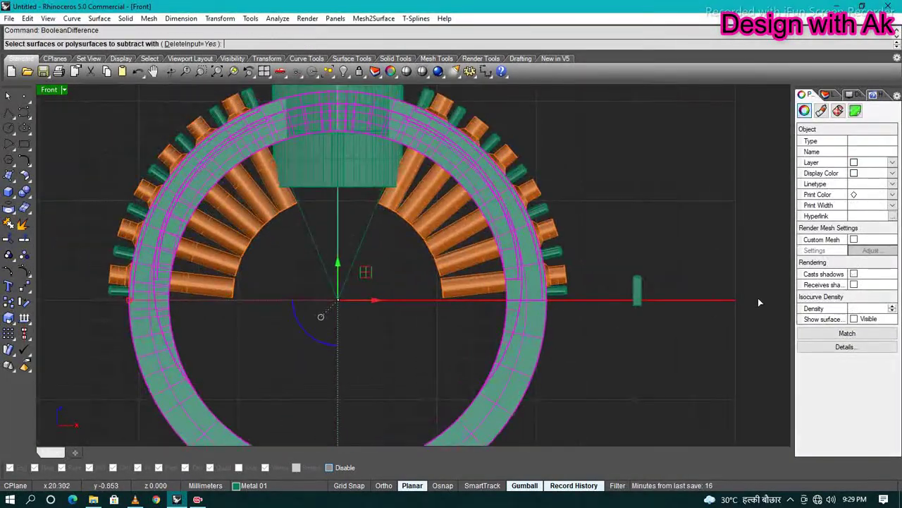
pyautogui.click(826, 94)
pyautogui.rightClick(835, 276)
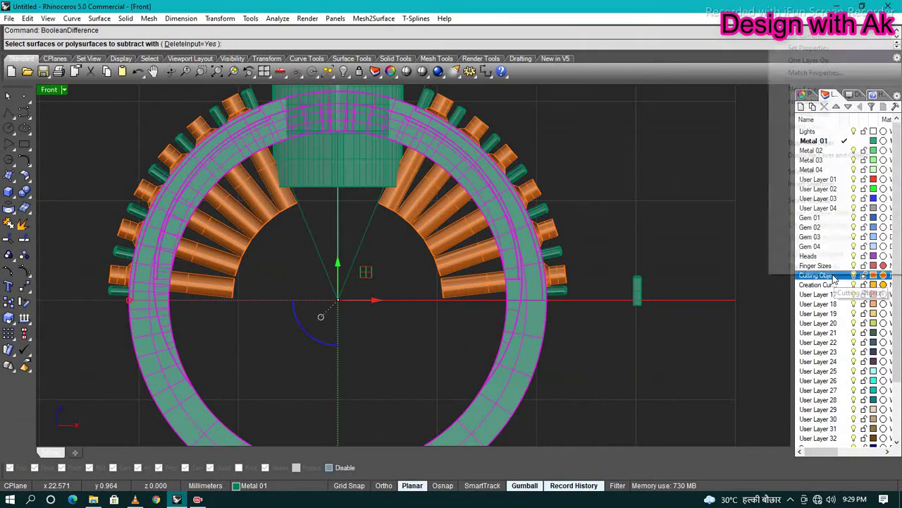
pyautogui.click(835, 202)
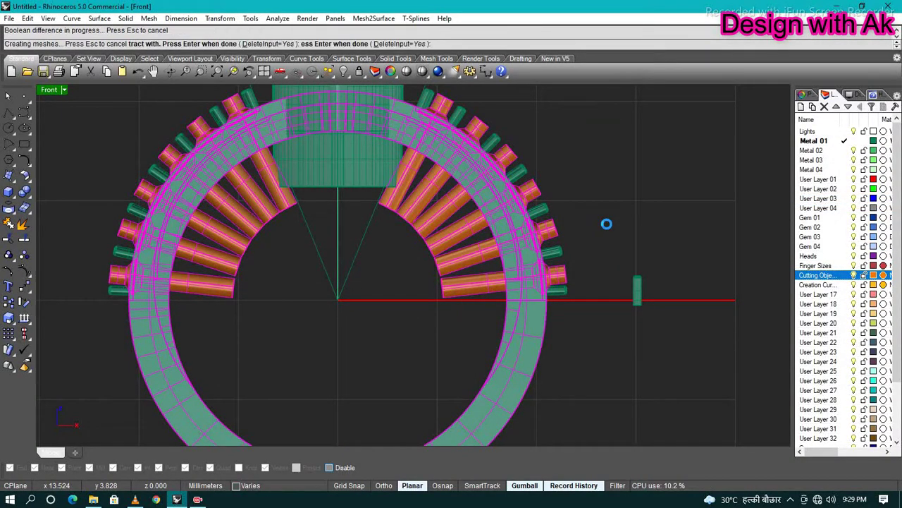
pyautogui.moveTo(606, 225)
pyautogui.mouseDown(button='right')
pyautogui.moveTo(595, 237)
pyautogui.moveTo(415, 259)
pyautogui.mouseUp(button='right')
# Delete the thin guide lines under the heart head and inspect the ring band.
pyautogui.click(542, 254)
pyautogui.press('Delete')
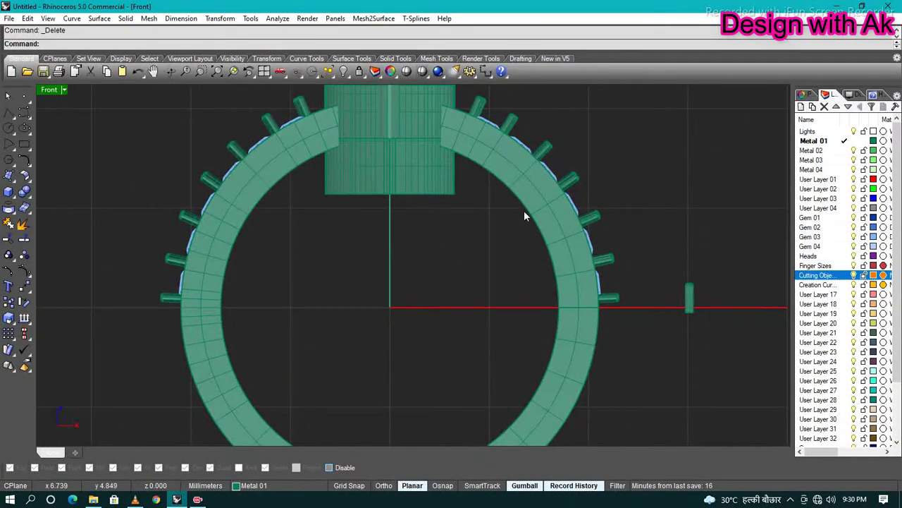
pyautogui.click(524, 217)
pyautogui.scroll(3, 524, 216)
pyautogui.moveTo(525, 216)
pyautogui.keyDown('ctrl'); pyautogui.keyDown('shift'); pyautogui.mouseDown(button='right')
pyautogui.moveTo(419, 274)
pyautogui.moveTo(489, 264)
pyautogui.mouseUp(button='right'); pyautogui.keyUp('shift'); pyautogui.keyUp('ctrl')
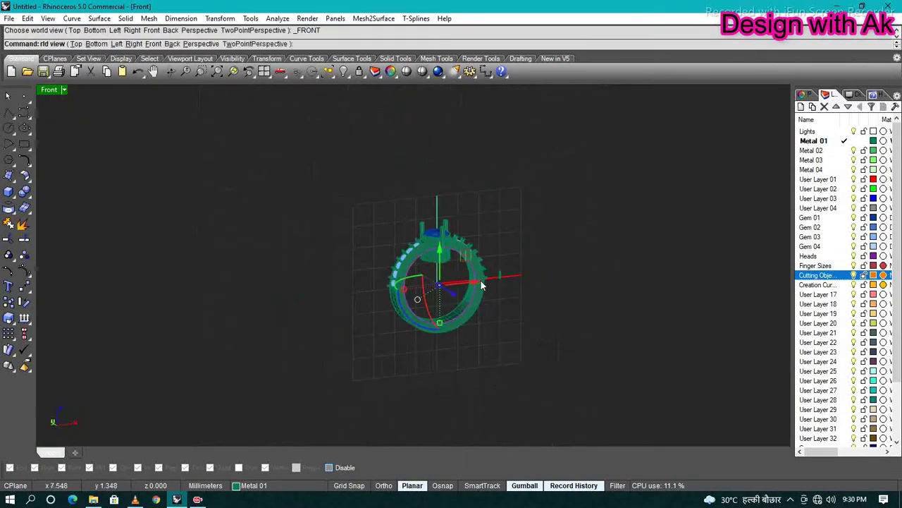
pyautogui.write('r')
pyautogui.press('Return')
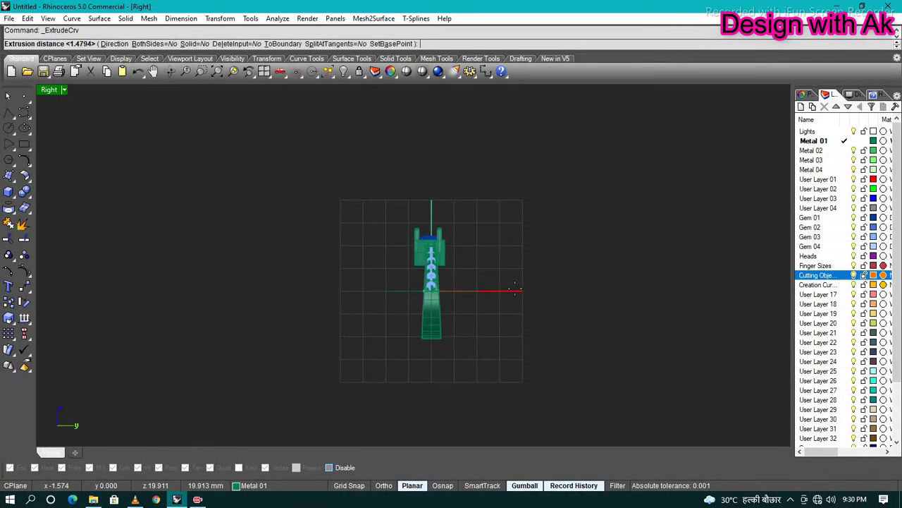
# Click two points in the viewport, then return to the Front view of the ring.
pyautogui.click(516, 289)
pyautogui.click(670, 289)
pyautogui.moveTo(670, 289)
pyautogui.keyDown('ctrl'); pyautogui.keyDown('shift'); pyautogui.mouseDown(button='right')
pyautogui.moveTo(443, 299)
pyautogui.moveTo(524, 339)
pyautogui.mouseUp(button='right'); pyautogui.keyUp('shift'); pyautogui.keyUp('ctrl')
pyautogui.write('f')
pyautogui.press('Return')
pyautogui.write('f')
pyautogui.press('Return')
# Draw a large circle with Circle that encloses the entire ring in the Front view.
pyautogui.write('circle')
pyautogui.press('Return')
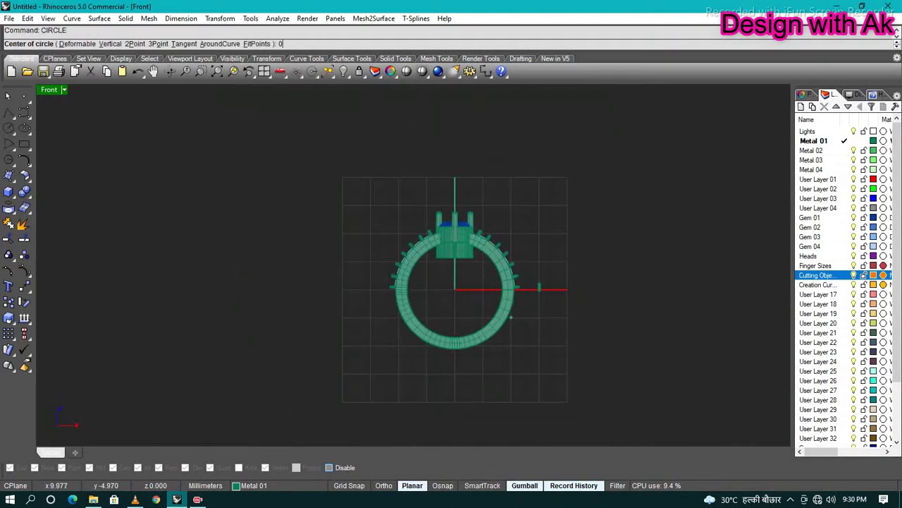
pyautogui.scroll(5, 504, 306)
pyautogui.keyDown('ctrl'); pyautogui.keyDown('shift'); pyautogui.moveTo(468, 233); pyautogui.dragTo(473, 248, button='right'); pyautogui.keyUp('shift'); pyautogui.keyUp('ctrl')
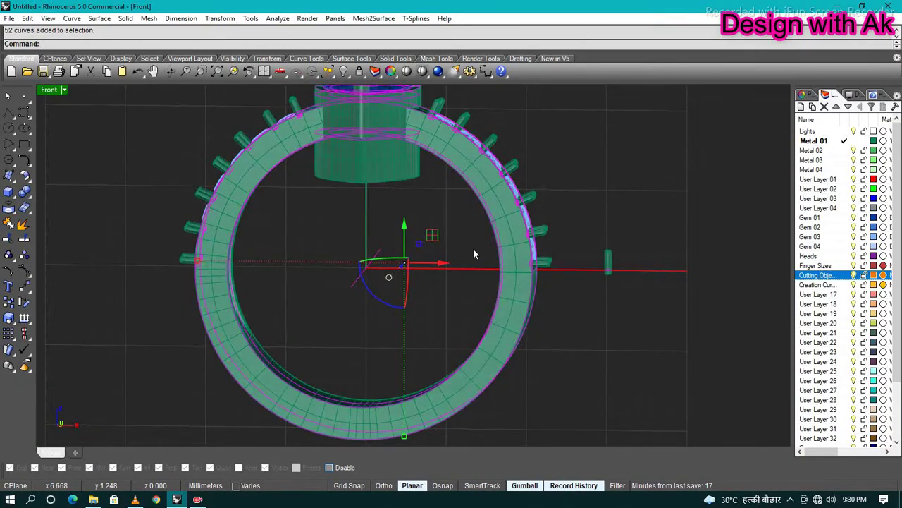
pyautogui.write('f')
pyautogui.press('Return')
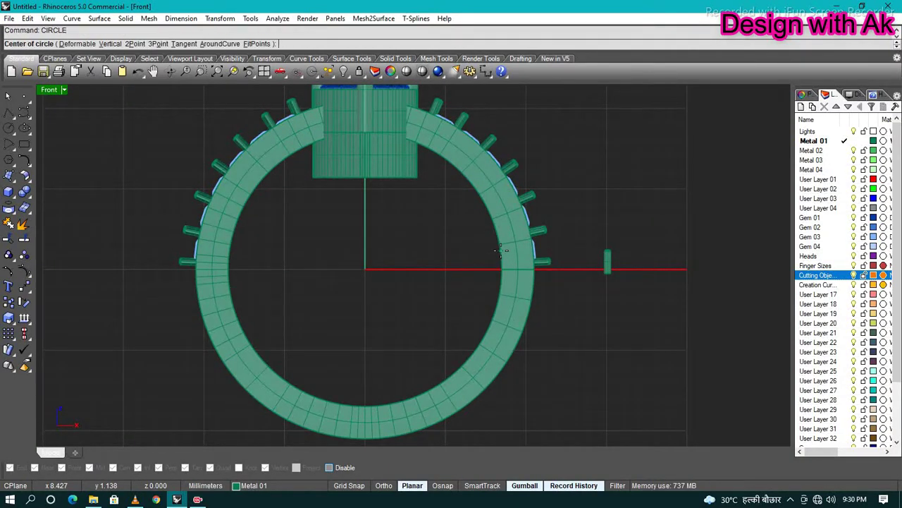
pyautogui.scroll(-3, 500, 251)
pyautogui.press('Escape')
pyautogui.moveTo(419, 277)
pyautogui.keyDown('ctrl'); pyautogui.keyDown('shift'); pyautogui.mouseDown(button='right')
pyautogui.moveTo(435, 325)
pyautogui.moveTo(409, 258)
pyautogui.moveTo(420, 261)
pyautogui.mouseUp(button='right'); pyautogui.keyUp('shift'); pyautogui.keyUp('ctrl')
pyautogui.write('f')
pyautogui.press('Return')
pyautogui.scroll(-3, 421, 261)
# Turn the large circle into a cylinder cutter around the ring.
pyautogui.scroll(-2, 585, 302)
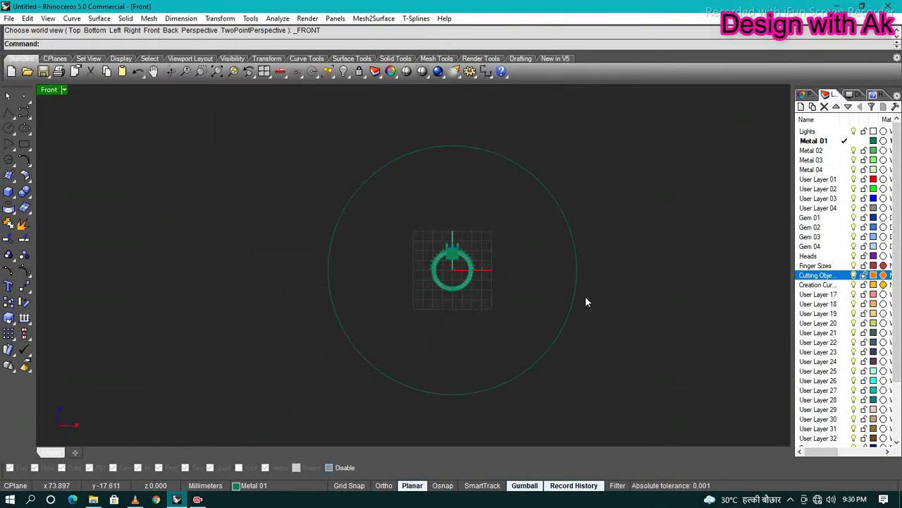
pyautogui.click(574, 300)
pyautogui.scroll(3, 439, 284)
pyautogui.moveTo(459, 295); pyautogui.dragTo(436, 275, button='right')
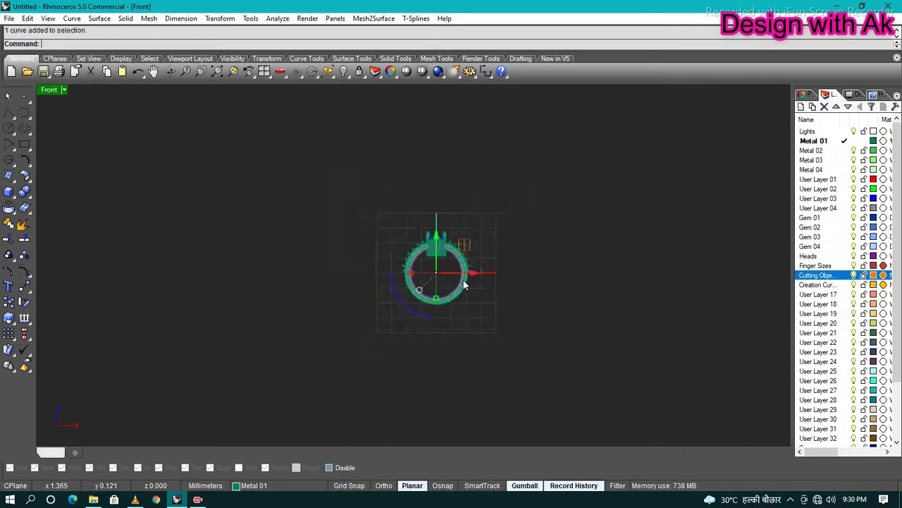
pyautogui.write('CA')
pyautogui.press('Return')
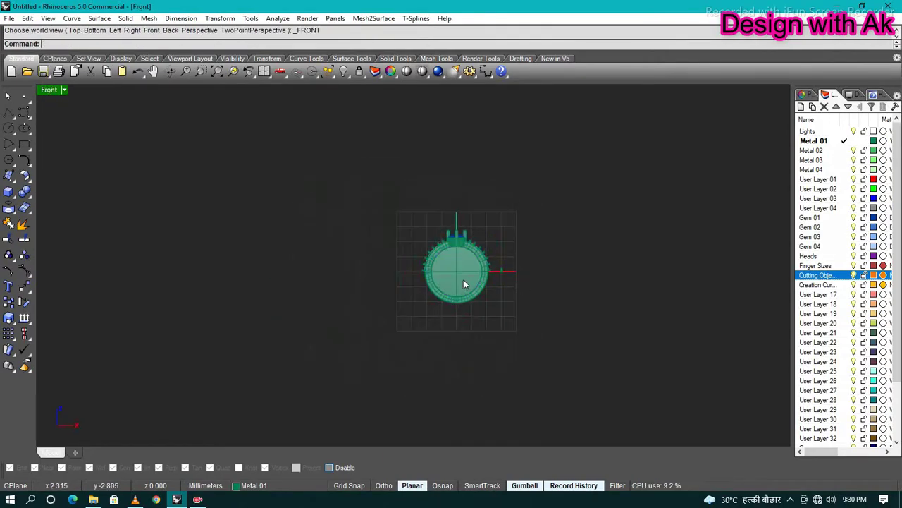
# Subtract the cylinder cutter from the ring band with BooleanDifference (BB).
pyautogui.scroll(5, 463, 279)
pyautogui.click(522, 295)
pyautogui.write('BB')
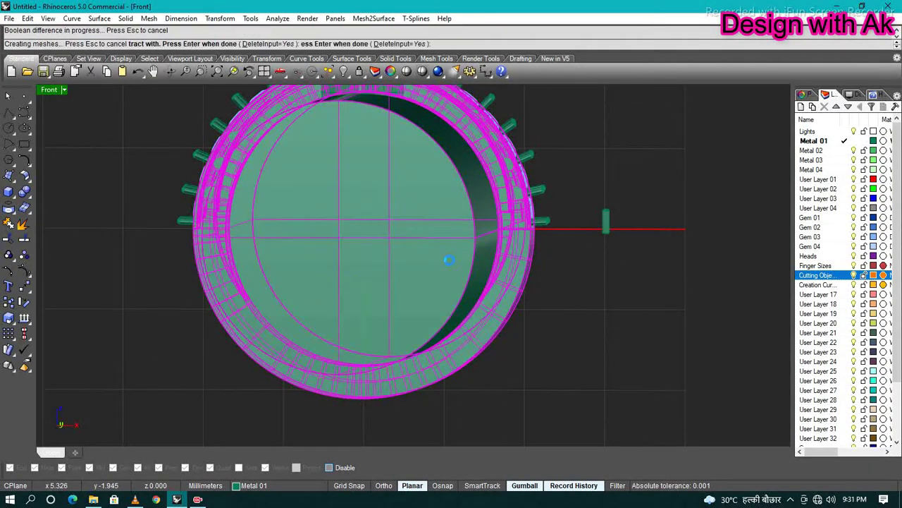
pyautogui.scroll(-3, 456, 257)
pyautogui.scroll(6, 416, 187)
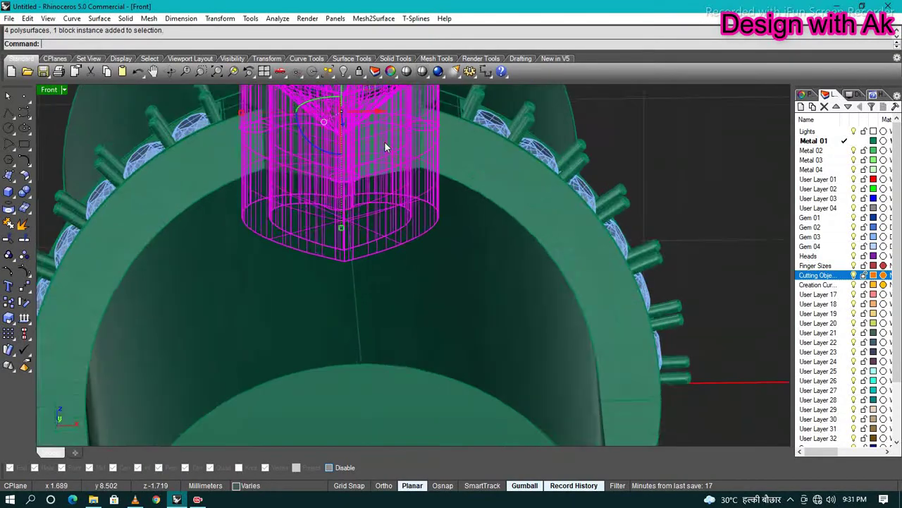
pyautogui.scroll(-3, 385, 146)
pyautogui.press('Return')
pyautogui.click(390, 258)
pyautogui.press('Return')
# Delete the cutter cylinder, then undo to bring it back.
pyautogui.scroll(3, 396, 256)
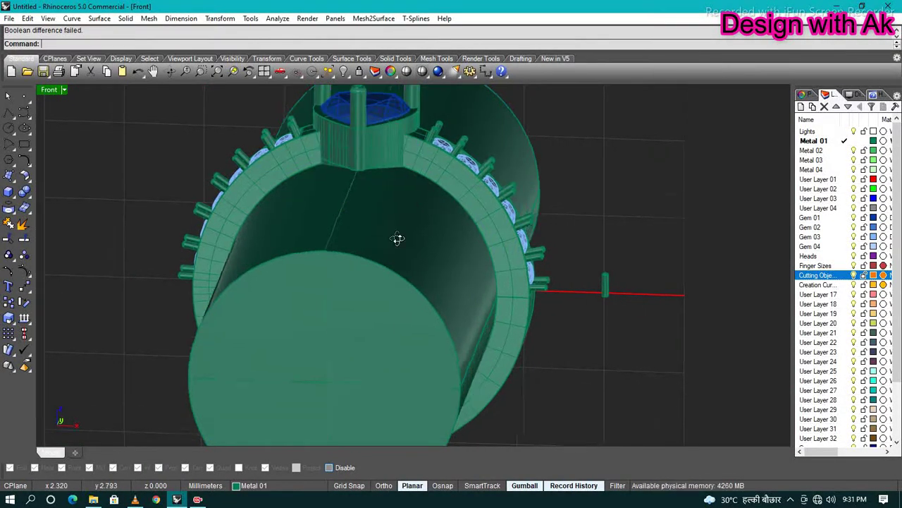
pyautogui.scroll(3, 398, 238)
pyautogui.click(373, 118)
pyautogui.scroll(-3, 412, 250)
pyautogui.press('Delete')
pyautogui.scroll(2, 445, 214)
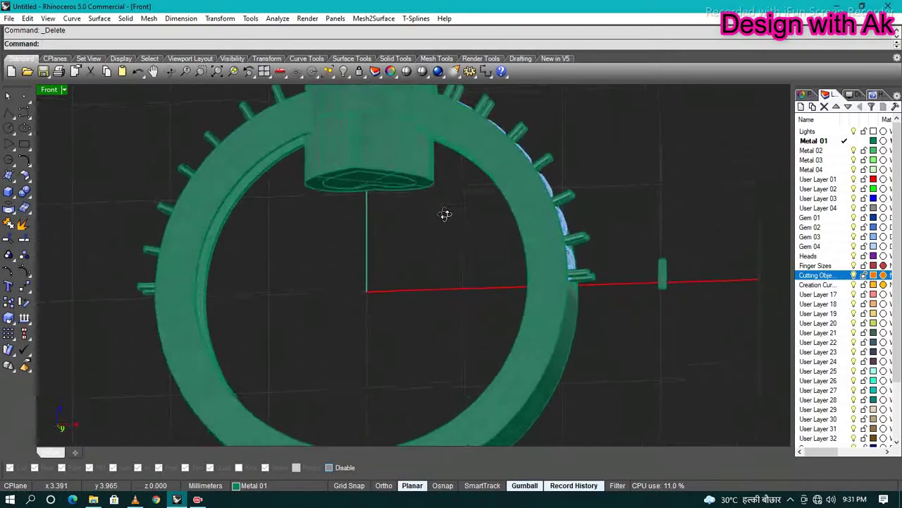
pyautogui.scroll(-3, 445, 214)
pyautogui.hotkey('ctrl', 'z')
pyautogui.hotkey('ctrl', 'z')
# Retry the boolean cut using the ring band and the cutter cylinder.
pyautogui.scroll(3, 416, 168)
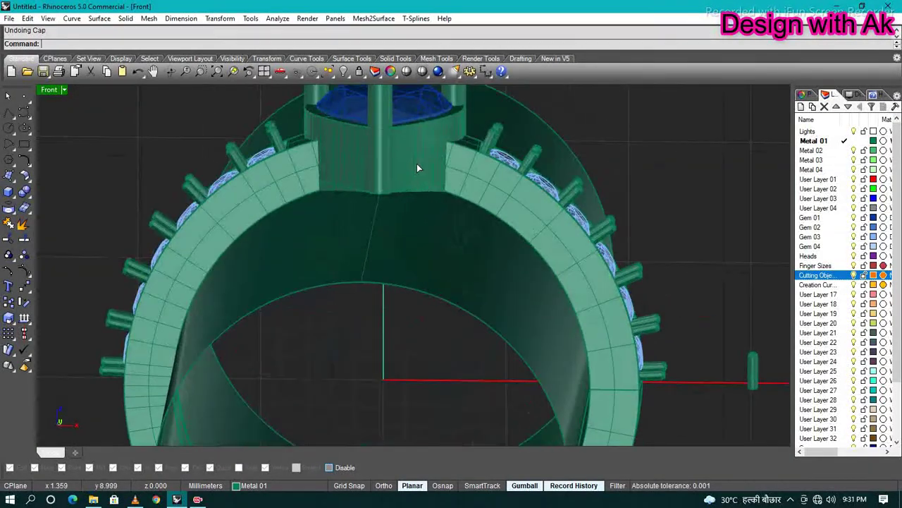
pyautogui.scroll(-3, 417, 167)
pyautogui.click(413, 156)
pyautogui.keyDown('shift'); pyautogui.click(466, 226); pyautogui.keyUp('shift')
pyautogui.press('Return')
pyautogui.press('Home')
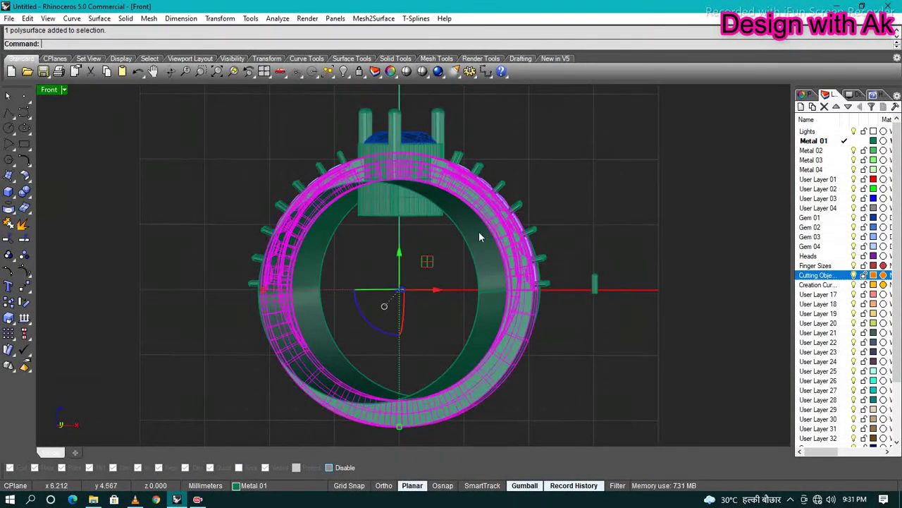
pyautogui.press('Home')
pyautogui.press('Home')
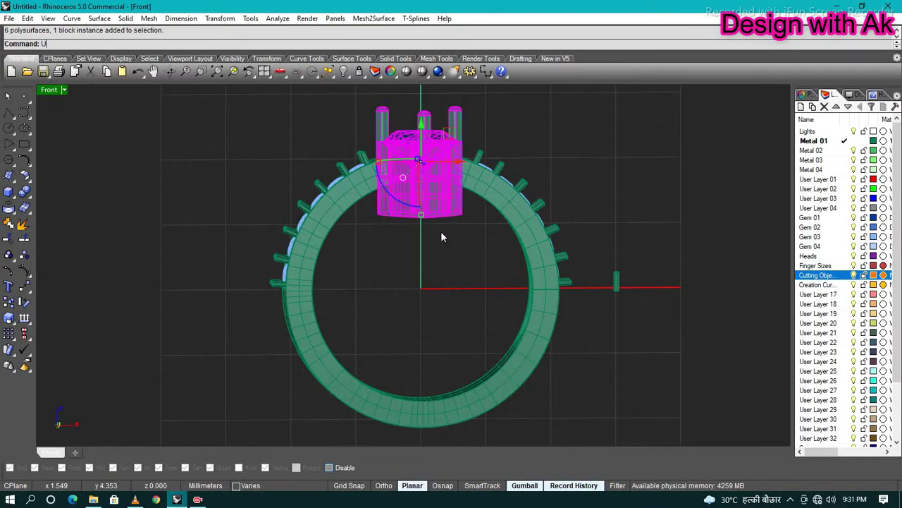
# Delete the leftover cutter cylinder and view the heart ring from the Top.
pyautogui.press('Escape')
pyautogui.click(427, 211)
pyautogui.scroll(3, 437, 215)
pyautogui.press('Delete')
pyautogui.scroll(1, 444, 201)
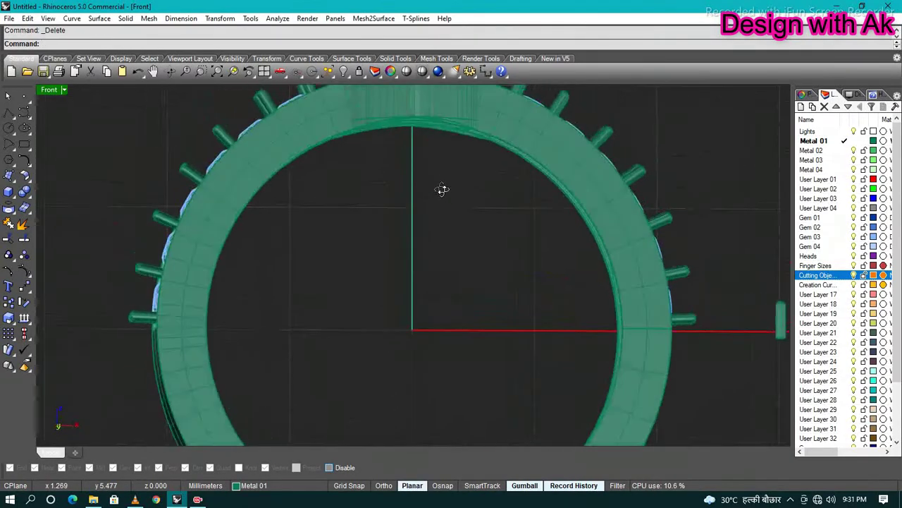
pyautogui.scroll(-3, 442, 188)
pyautogui.hotkey('ctrl', 'F1')
pyautogui.scroll(3, 387, 176)
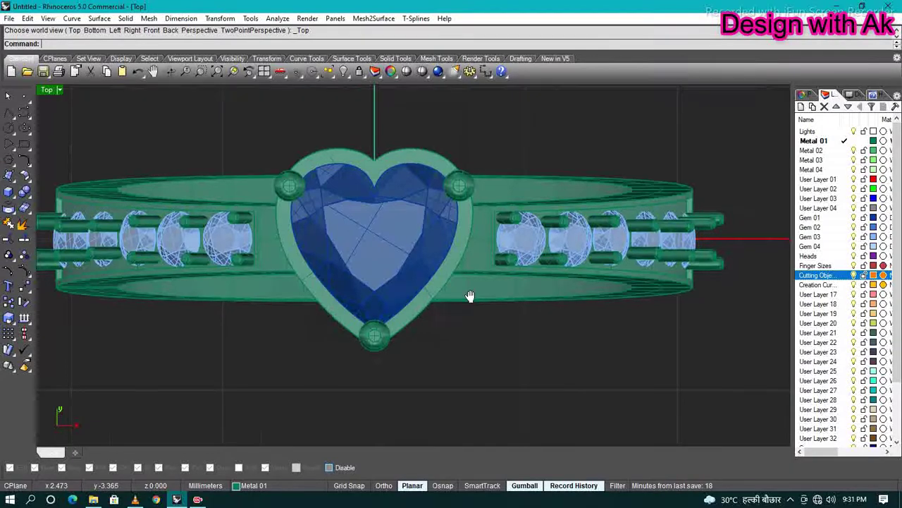
# Select all ring objects and cap their open holes with Cap.
pyautogui.hotkey('ctrl', 'a')
pyautogui.scroll(-4, 437, 194)
pyautogui.write('CA')
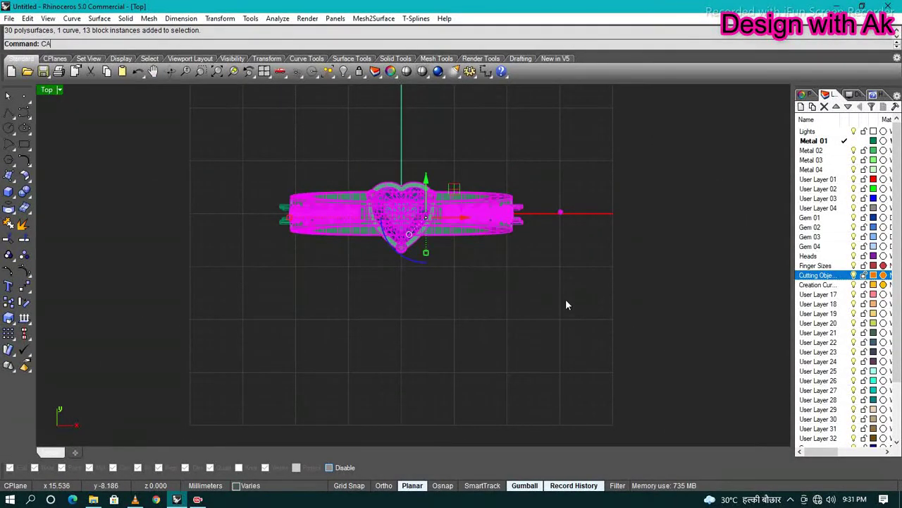
pyautogui.press('Return')
# In an oblique Front view, start duplicating the heart head's lower curved edge as a curve.
pyautogui.hotkey('ctrl', 'F2')
pyautogui.moveTo(569, 286)
pyautogui.keyDown('ctrl'); pyautogui.keyDown('shift'); pyautogui.mouseDown(button='right')
pyautogui.moveTo(395, 178)
pyautogui.moveTo(254, 284)
pyautogui.mouseUp(button='right'); pyautogui.keyUp('shift'); pyautogui.keyUp('ctrl')
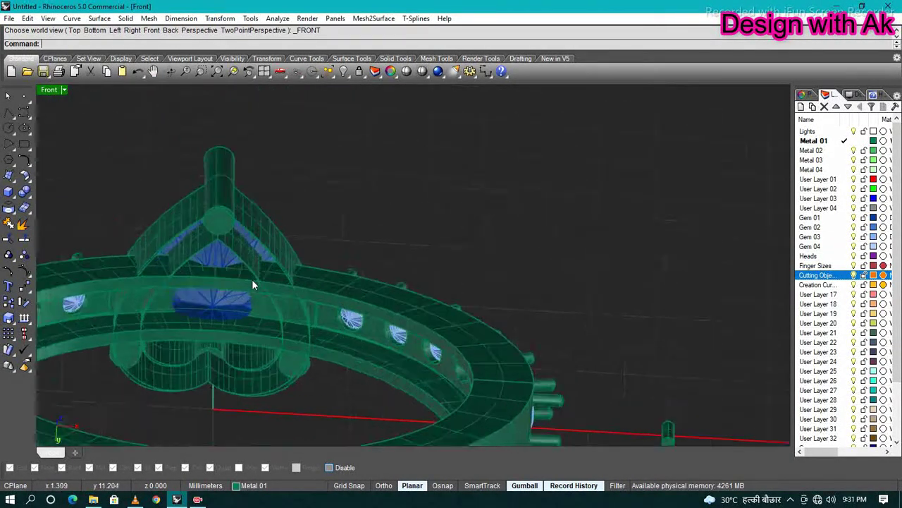
pyautogui.scroll(3, 251, 278)
pyautogui.click(262, 265)
pyautogui.scroll(-2, 302, 233)
pyautogui.scroll(4, 285, 333)
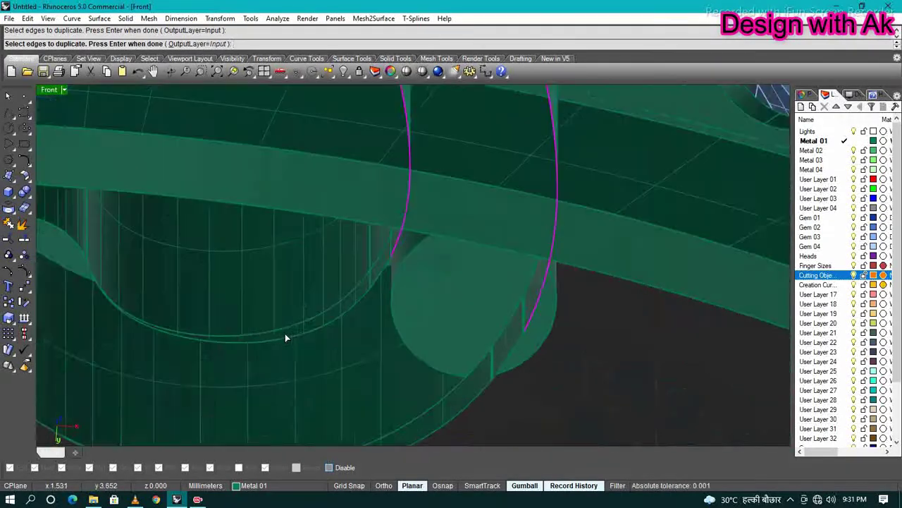
pyautogui.scroll(1, 285, 338)
pyautogui.click(303, 329)
pyautogui.scroll(1, 356, 282)
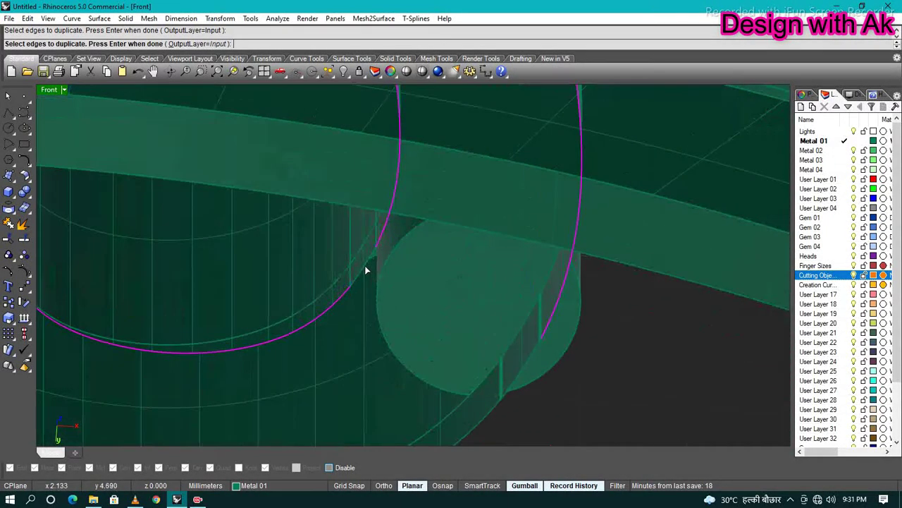
pyautogui.scroll(-2, 381, 317)
pyautogui.scroll(2, 456, 256)
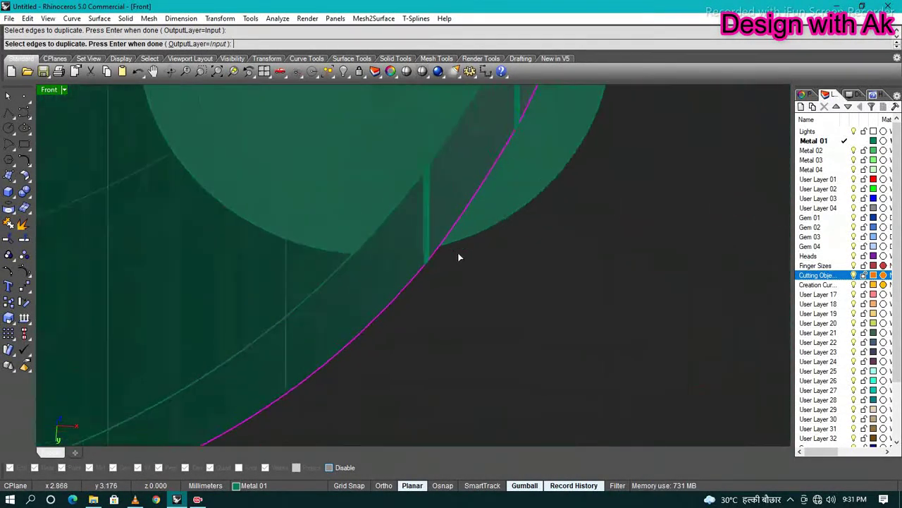
pyautogui.scroll(2, 423, 264)
pyautogui.scroll(2, 419, 266)
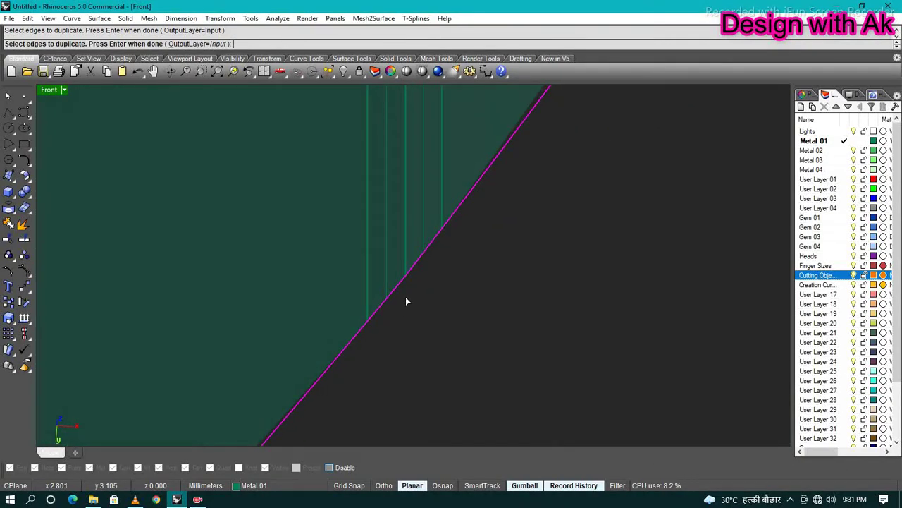
pyautogui.scroll(-2, 469, 228)
pyautogui.scroll(2, 466, 212)
pyautogui.scroll(1, 423, 226)
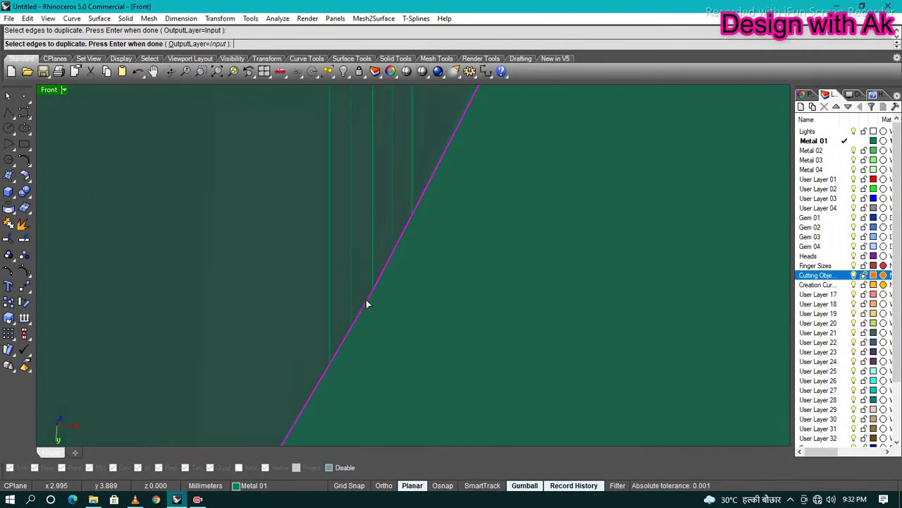
pyautogui.scroll(-2, 374, 297)
pyautogui.scroll(-2, 416, 268)
pyautogui.scroll(-2, 431, 252)
pyautogui.scroll(2, 363, 267)
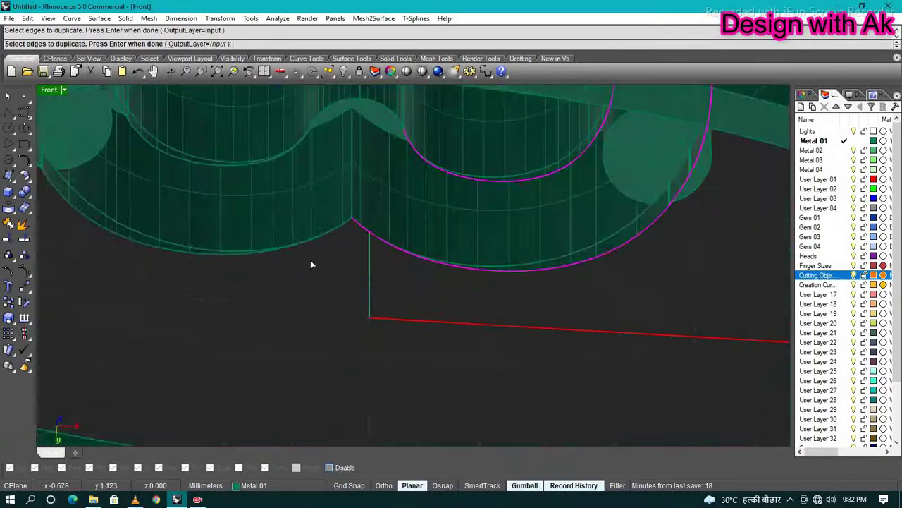
pyautogui.scroll(2, 353, 212)
pyautogui.scroll(-2, 465, 183)
pyautogui.scroll(-2, 423, 205)
pyautogui.scroll(3, 204, 222)
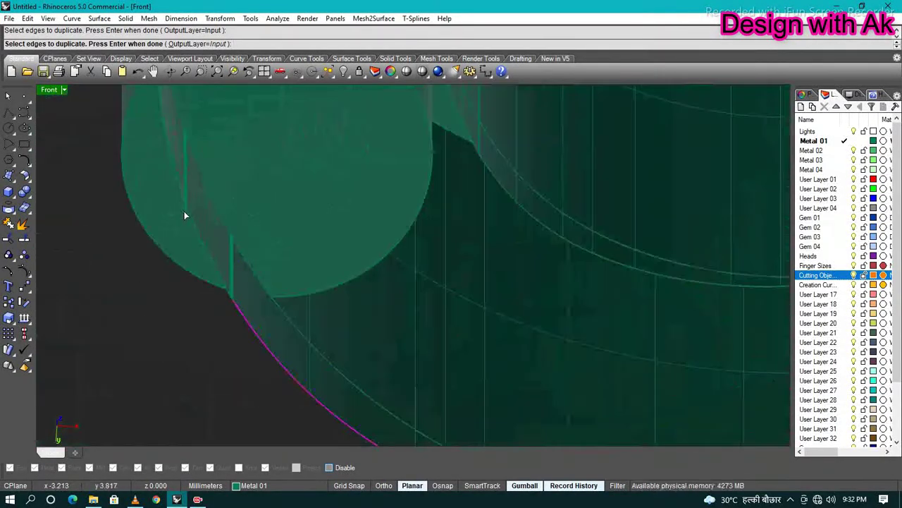
pyautogui.scroll(-2, 240, 282)
pyautogui.scroll(2, 228, 264)
pyautogui.scroll(2, 232, 268)
# Add the heart head's edges near the prong and both edges at the heart apex.
pyautogui.click(232, 268)
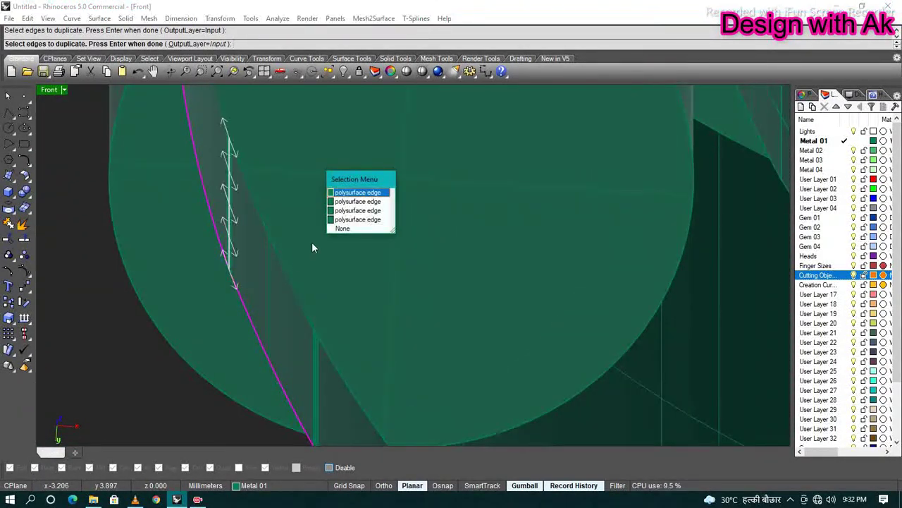
pyautogui.click(343, 193)
pyautogui.scroll(3, 268, 263)
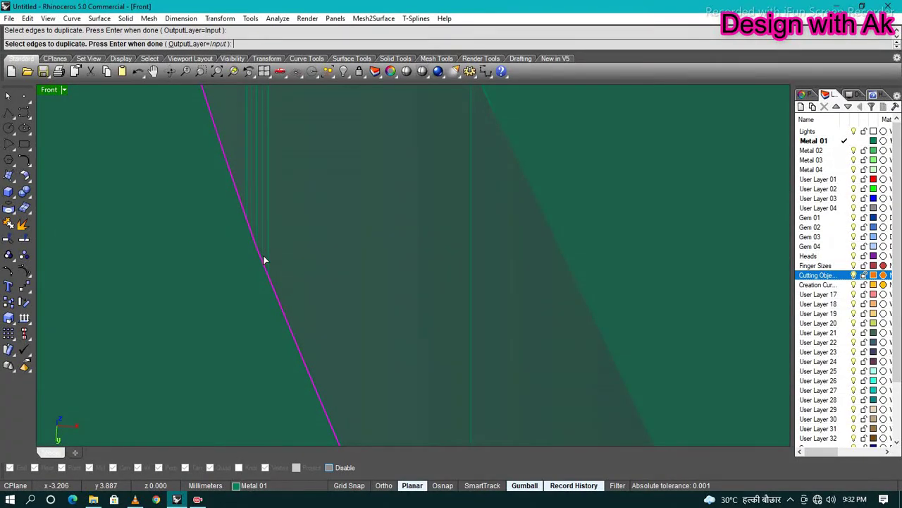
pyautogui.scroll(-2, 263, 269)
pyautogui.scroll(2, 273, 267)
pyautogui.scroll(2, 312, 302)
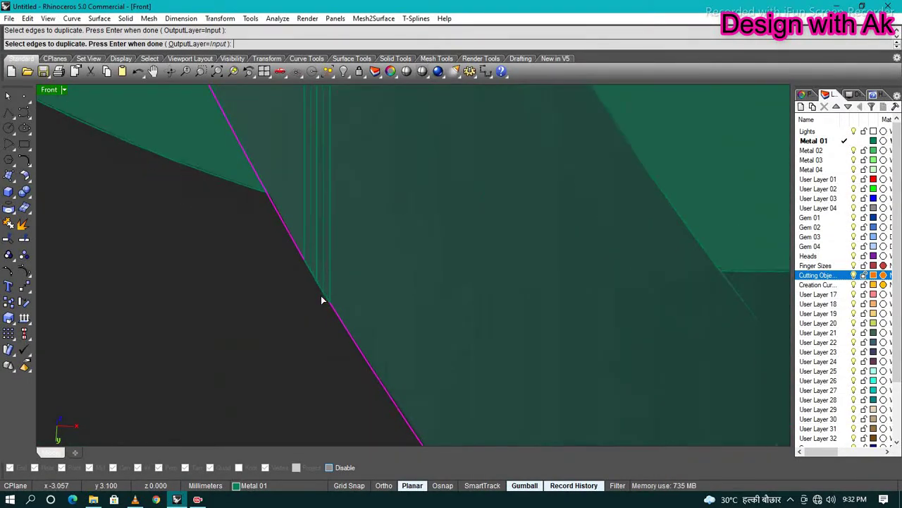
pyautogui.scroll(2, 317, 286)
pyautogui.scroll(-3, 285, 273)
pyautogui.scroll(-3, 285, 270)
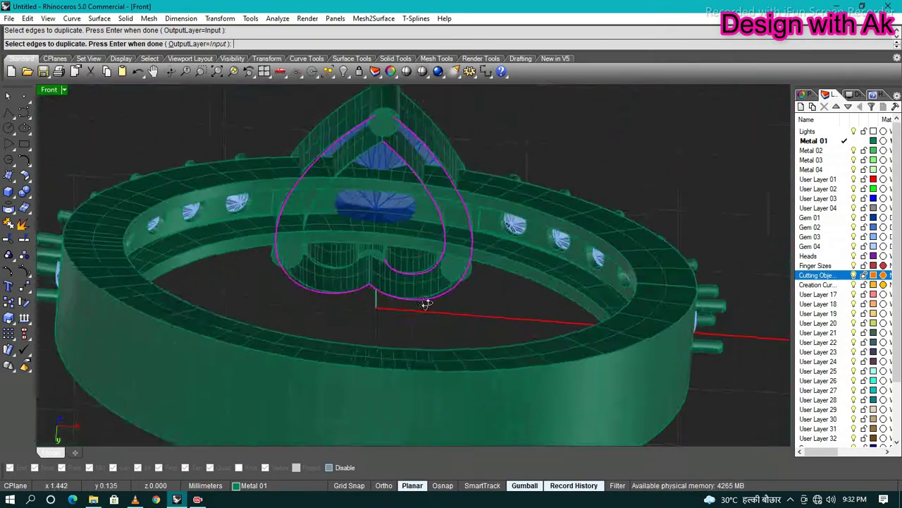
pyautogui.scroll(2, 421, 239)
pyautogui.scroll(4, 402, 141)
pyautogui.click(369, 141)
pyautogui.click(363, 192)
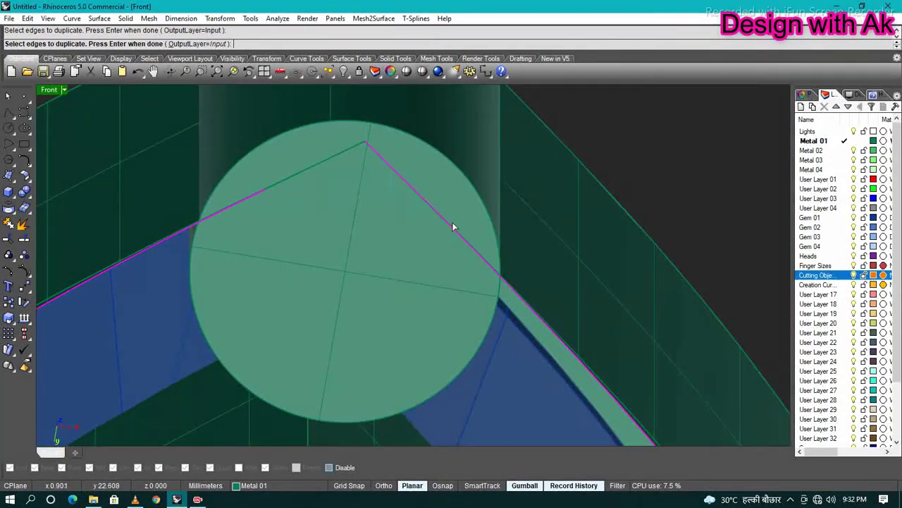
pyautogui.click(345, 160)
pyautogui.click(337, 189)
# Add the lower notch and left lobe edges, completing the duplicated heart outline curves.
pyautogui.scroll(-5, 421, 160)
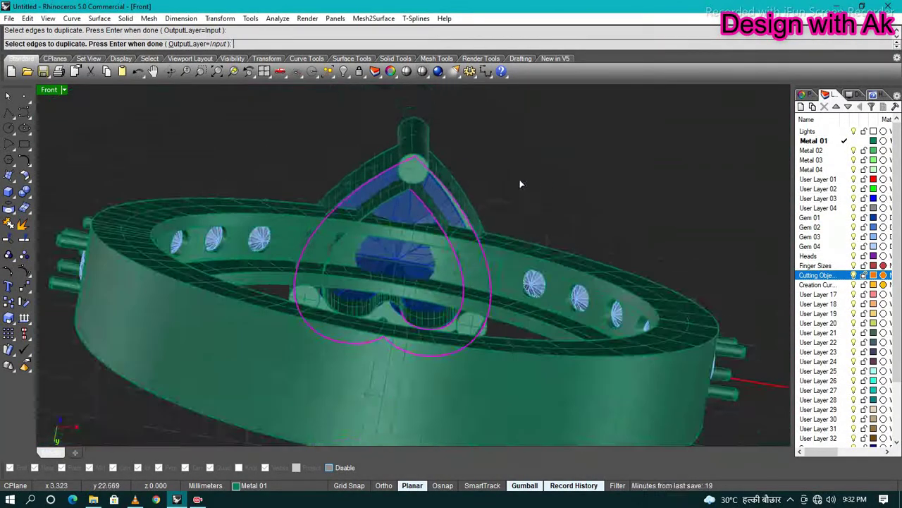
pyautogui.scroll(4, 407, 282)
pyautogui.scroll(2, 405, 313)
pyautogui.click(330, 270)
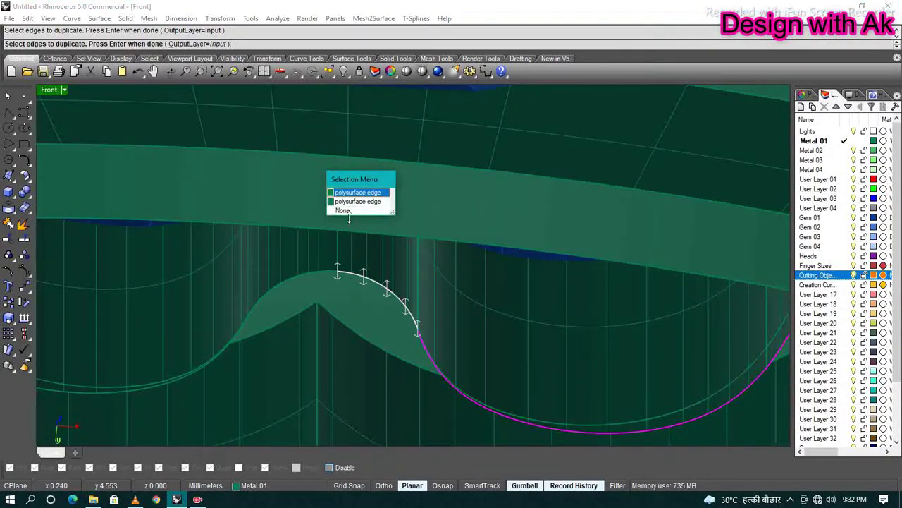
pyautogui.click(351, 204)
pyautogui.scroll(-2, 328, 270)
pyautogui.click(330, 179)
pyautogui.click(346, 204)
pyautogui.scroll(-3, 373, 262)
pyautogui.scroll(3, 160, 267)
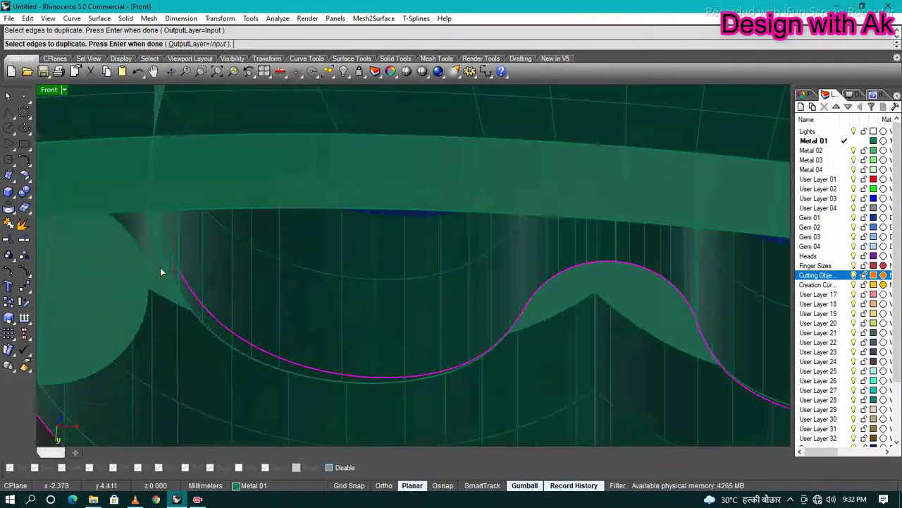
pyautogui.scroll(2, 201, 268)
pyautogui.scroll(-4, 201, 273)
pyautogui.scroll(3, 310, 332)
pyautogui.scroll(-2, 304, 233)
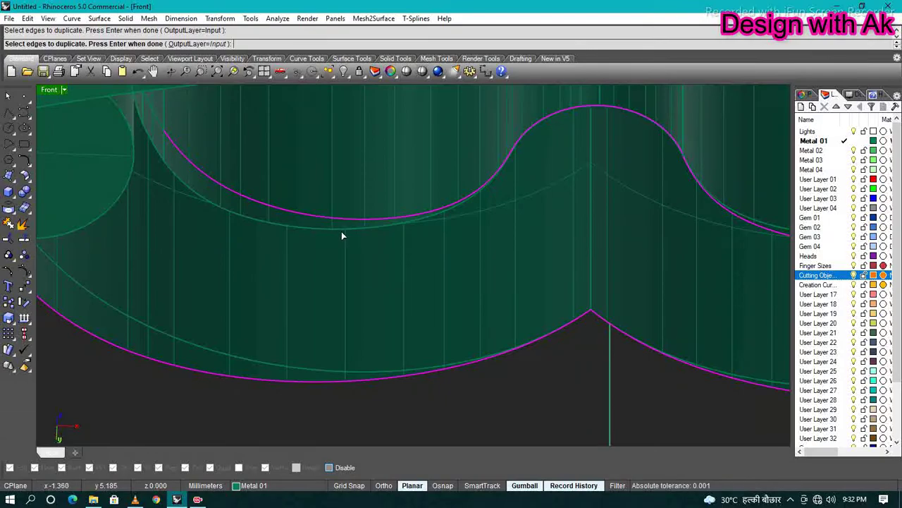
pyautogui.scroll(2, 343, 238)
pyautogui.scroll(-2, 395, 219)
pyautogui.scroll(2, 416, 232)
pyautogui.scroll(1, 393, 233)
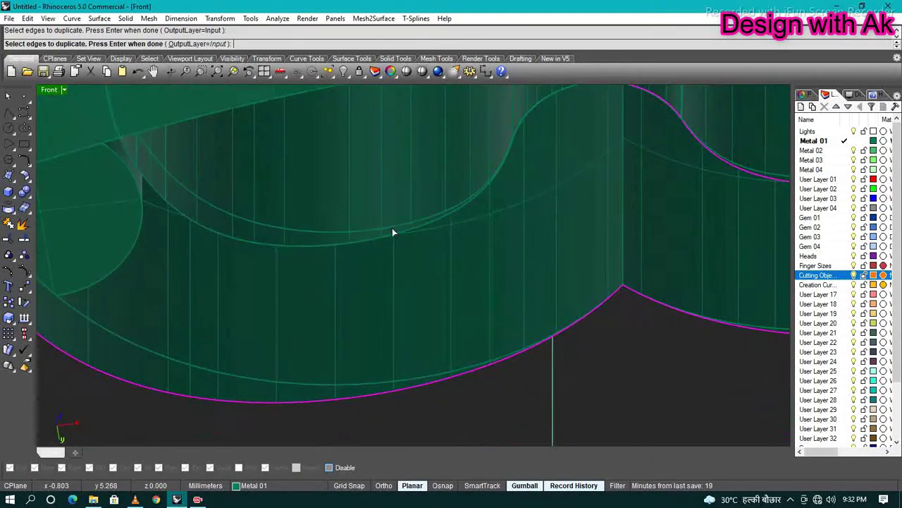
pyautogui.scroll(-2, 454, 205)
pyautogui.scroll(-1, 556, 133)
pyautogui.scroll(3, 271, 200)
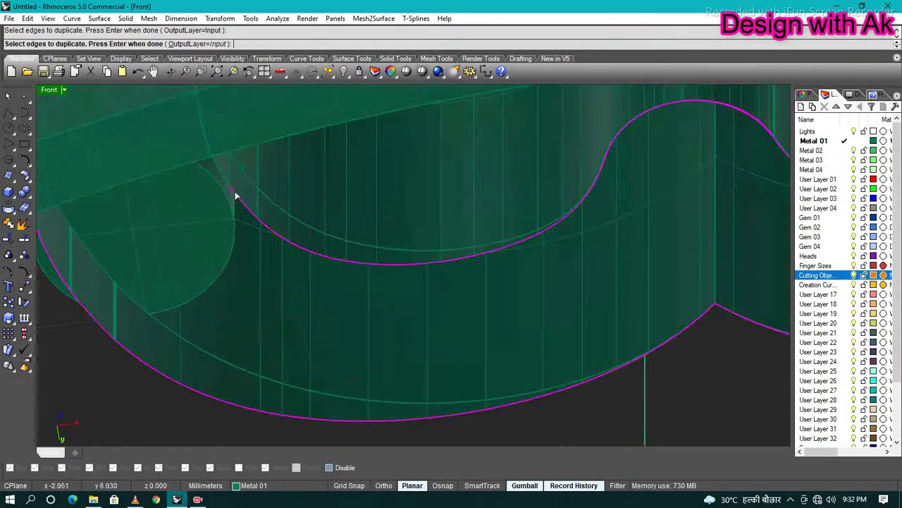
pyautogui.scroll(-3, 225, 183)
pyautogui.scroll(1, 338, 106)
pyautogui.scroll(-3, 399, 171)
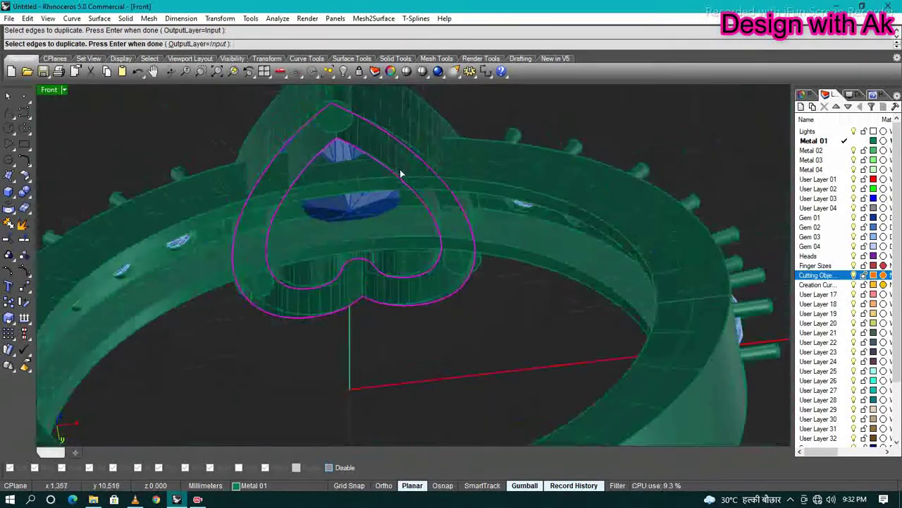
pyautogui.press('Return')
# Undo the messy heart loft and build a clean planar surface between the heart outlines.
pyautogui.scroll(3, 400, 169)
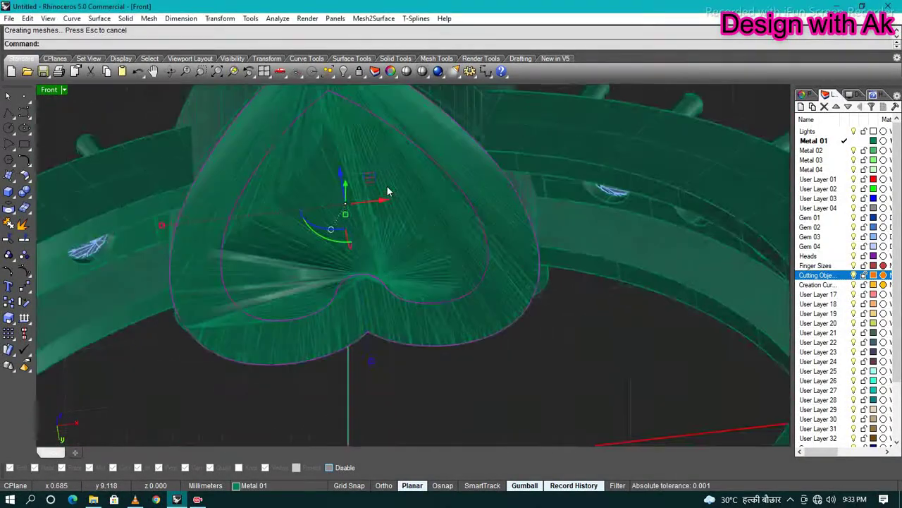
pyautogui.scroll(2, 423, 163)
pyautogui.moveTo(451, 154)
pyautogui.mouseDown(button='right')
pyautogui.moveTo(497, 280)
pyautogui.moveTo(437, 308)
pyautogui.moveTo(435, 284)
pyautogui.moveTo(484, 255)
pyautogui.moveTo(424, 212)
pyautogui.mouseUp(button='right')
pyautogui.hotkey('ctrl', 'z')
pyautogui.press('Return')
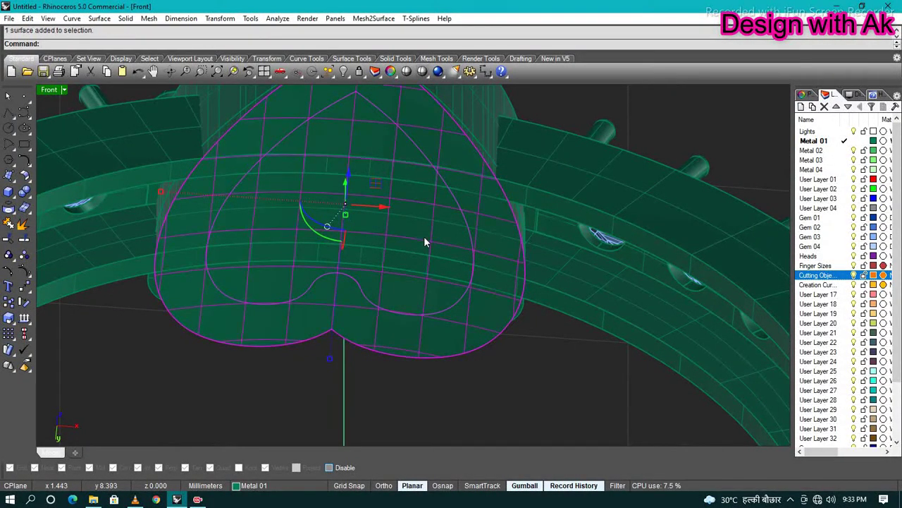
# Start trimming with the cutting object, checking the heart in Top and Front views.
pyautogui.write('trim')
pyautogui.press('Return')
pyautogui.moveTo(411, 237)
pyautogui.mouseDown(button='right')
pyautogui.moveTo(430, 283)
pyautogui.moveTo(414, 237)
pyautogui.mouseUp(button='right')
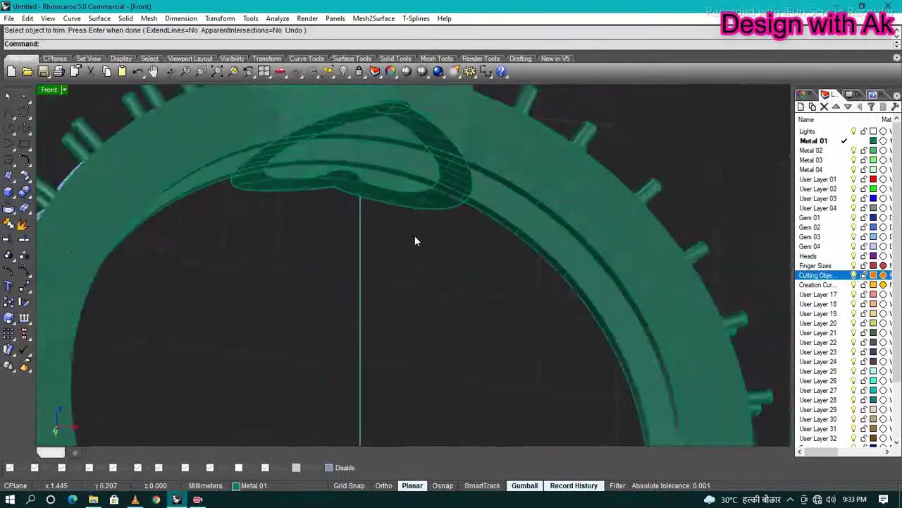
pyautogui.hotkey('ctrl', 'F1')
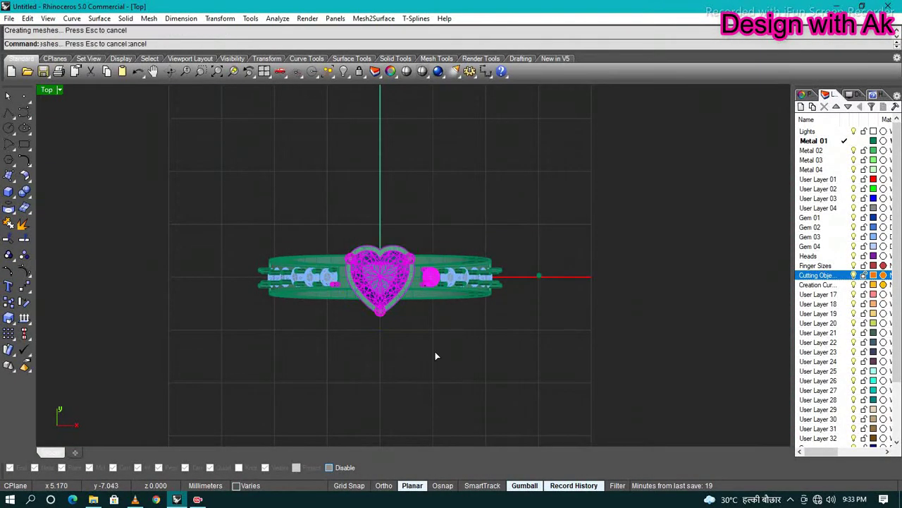
pyautogui.hotkey('ctrl', 'F2')
# Delete the leftover cutting object and review the finished ring from an angled 3D view.
pyautogui.press('Delete')
pyautogui.scroll(3, 420, 228)
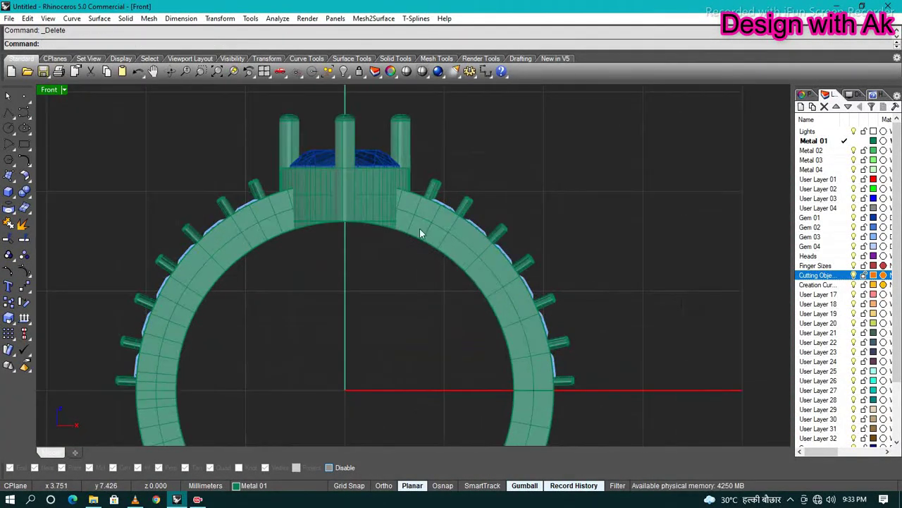
pyautogui.moveTo(420, 227)
pyautogui.mouseDown(button='right')
pyautogui.moveTo(432, 286)
pyautogui.moveTo(546, 246)
pyautogui.moveTo(416, 99)
pyautogui.moveTo(298, 286)
pyautogui.moveTo(381, 241)
pyautogui.moveTo(435, 292)
pyautogui.mouseUp(button='right')
pyautogui.scroll(3, 382, 240)
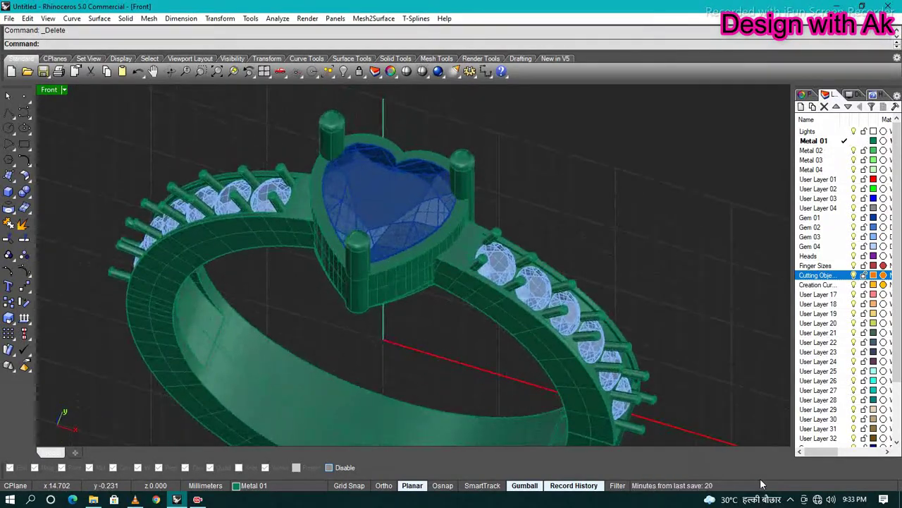